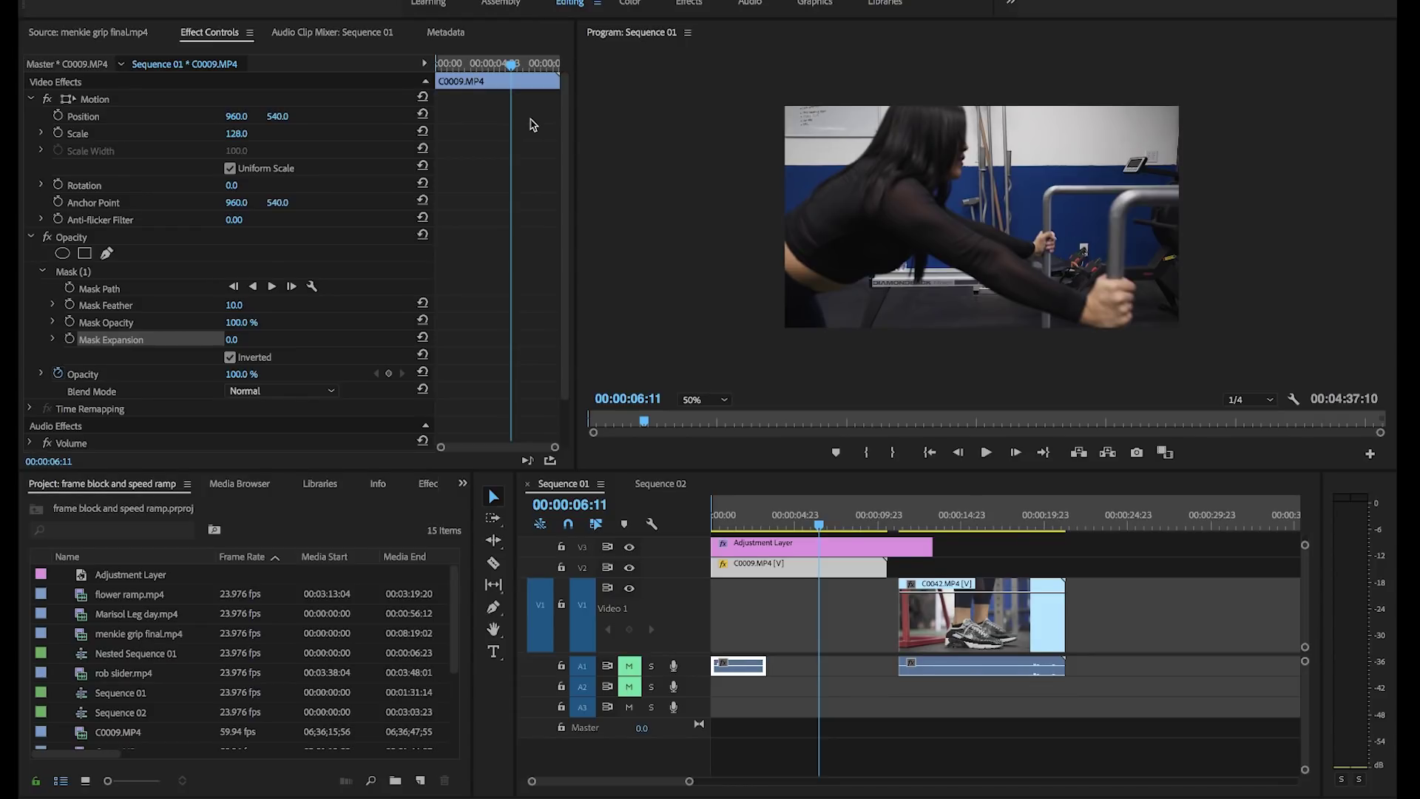
# - Drag C0009.MP4 from V2 onto V1, scrub back to 00:00:03:09 to preview, and select its mask
pyautogui.click(759, 573)
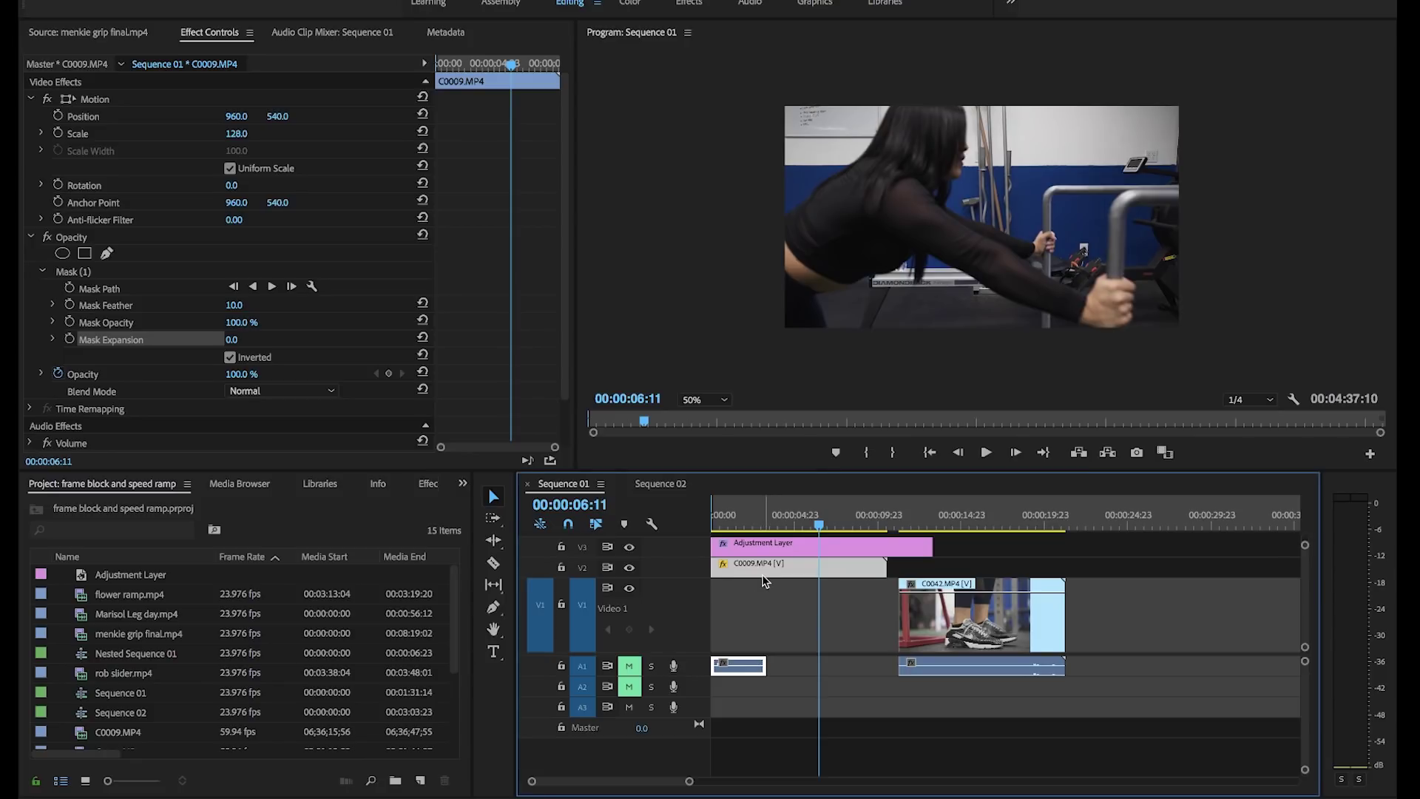
pyautogui.moveTo(765, 573); pyautogui.dragTo(765, 608)
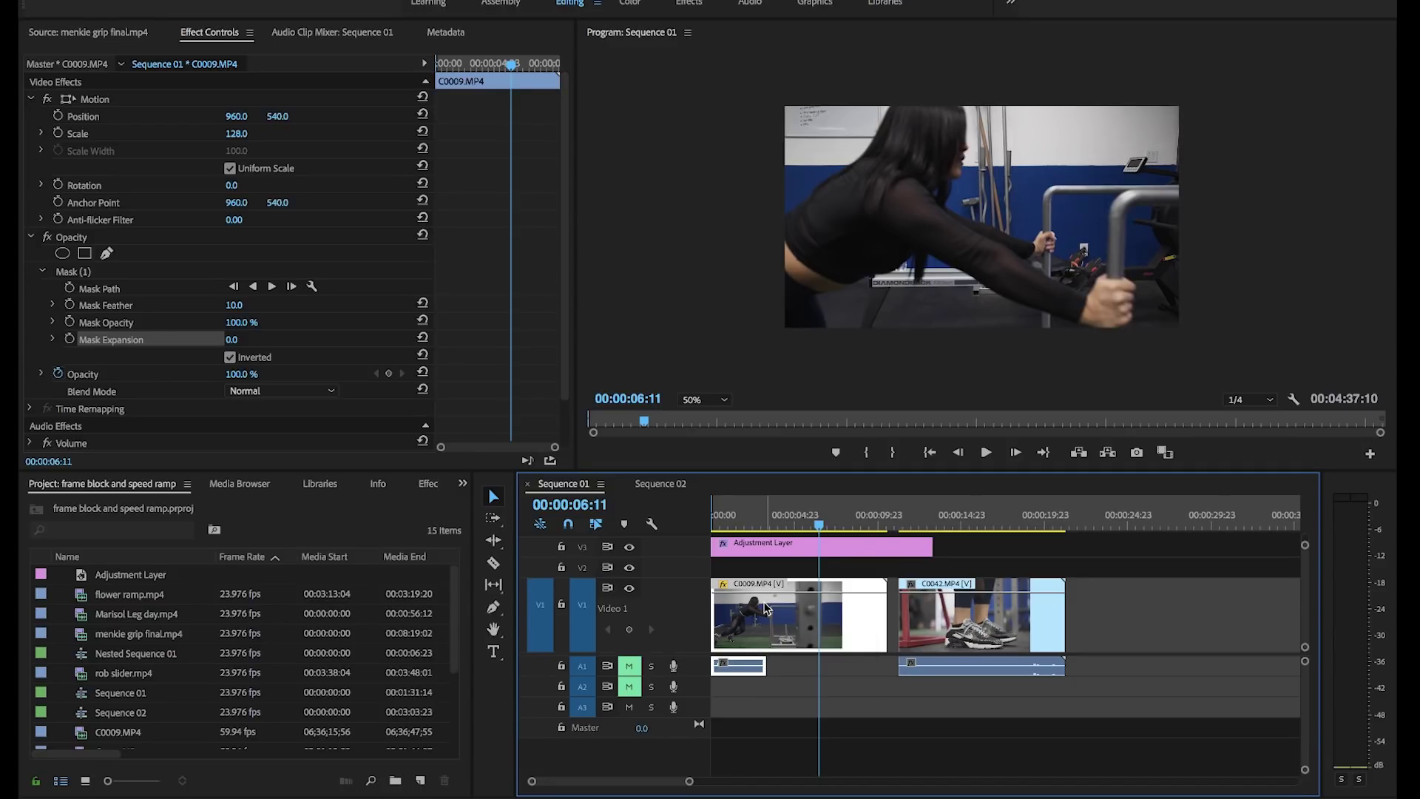
pyautogui.click(809, 526)
pyautogui.moveTo(810, 526)
pyautogui.mouseDown()
pyautogui.moveTo(764, 525)
pyautogui.moveTo(786, 526)
pyautogui.mouseUp()
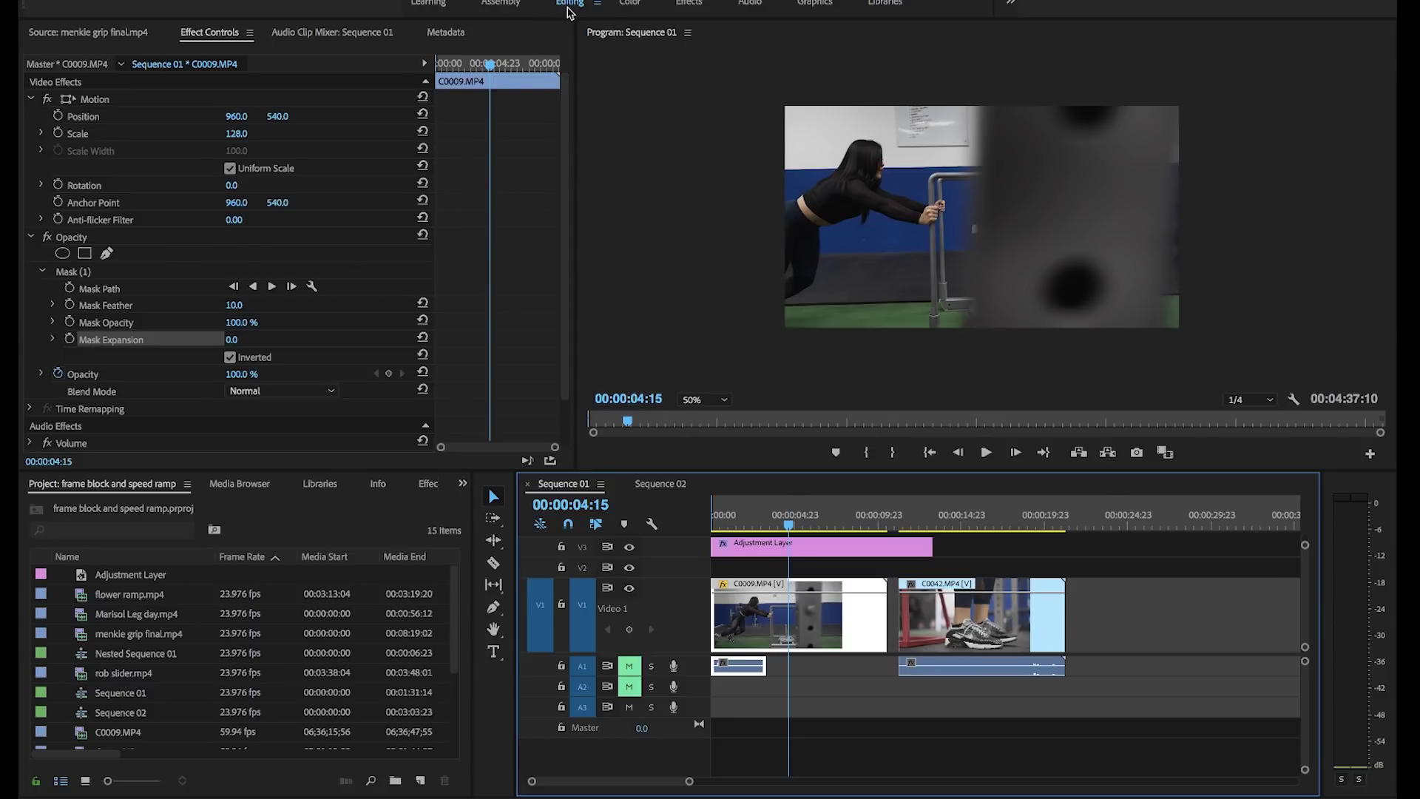
pyautogui.click(60, 272)
# - Delete the old mask and pen-draw a new closed mask along the frame's right edge, then invert it
pyautogui.press('Delete')
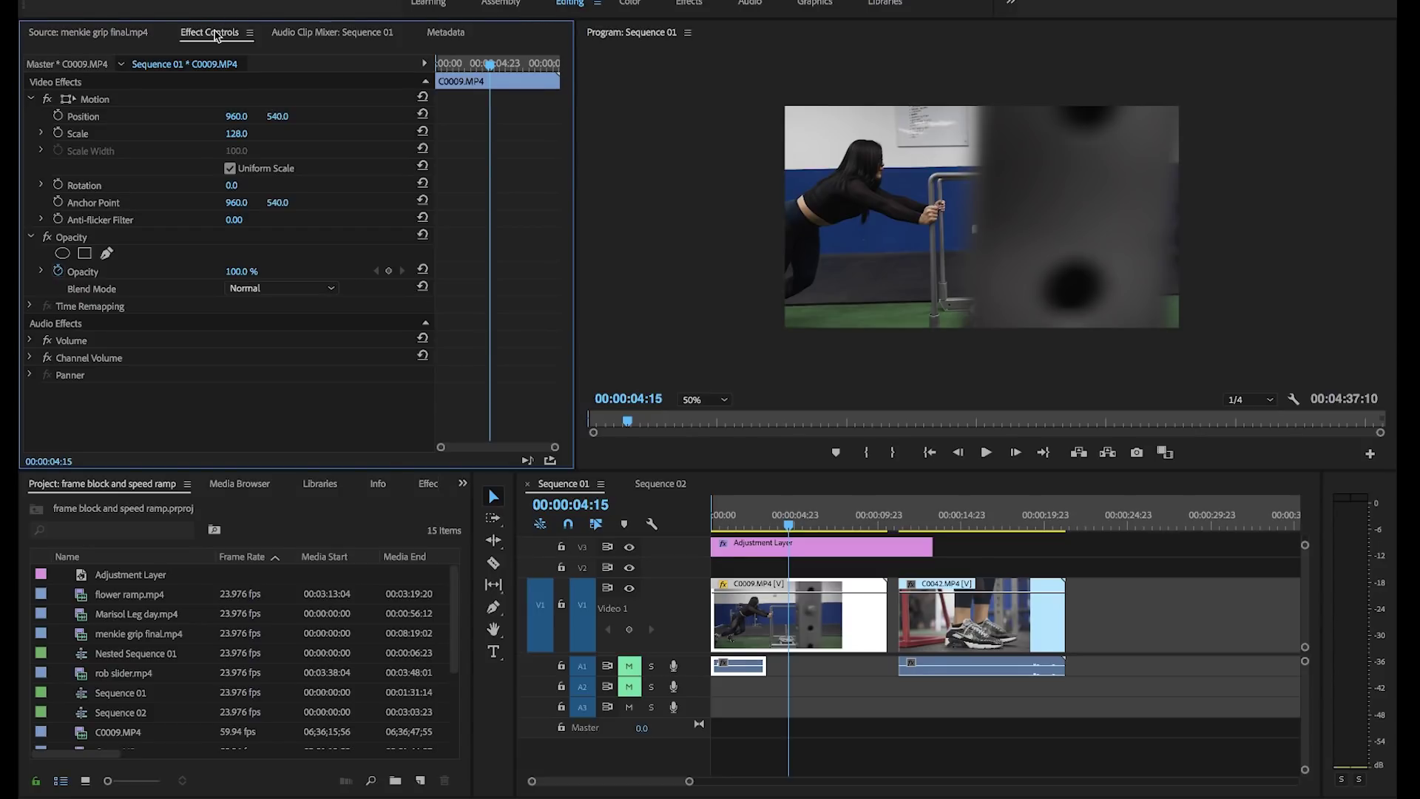
pyautogui.click(106, 256)
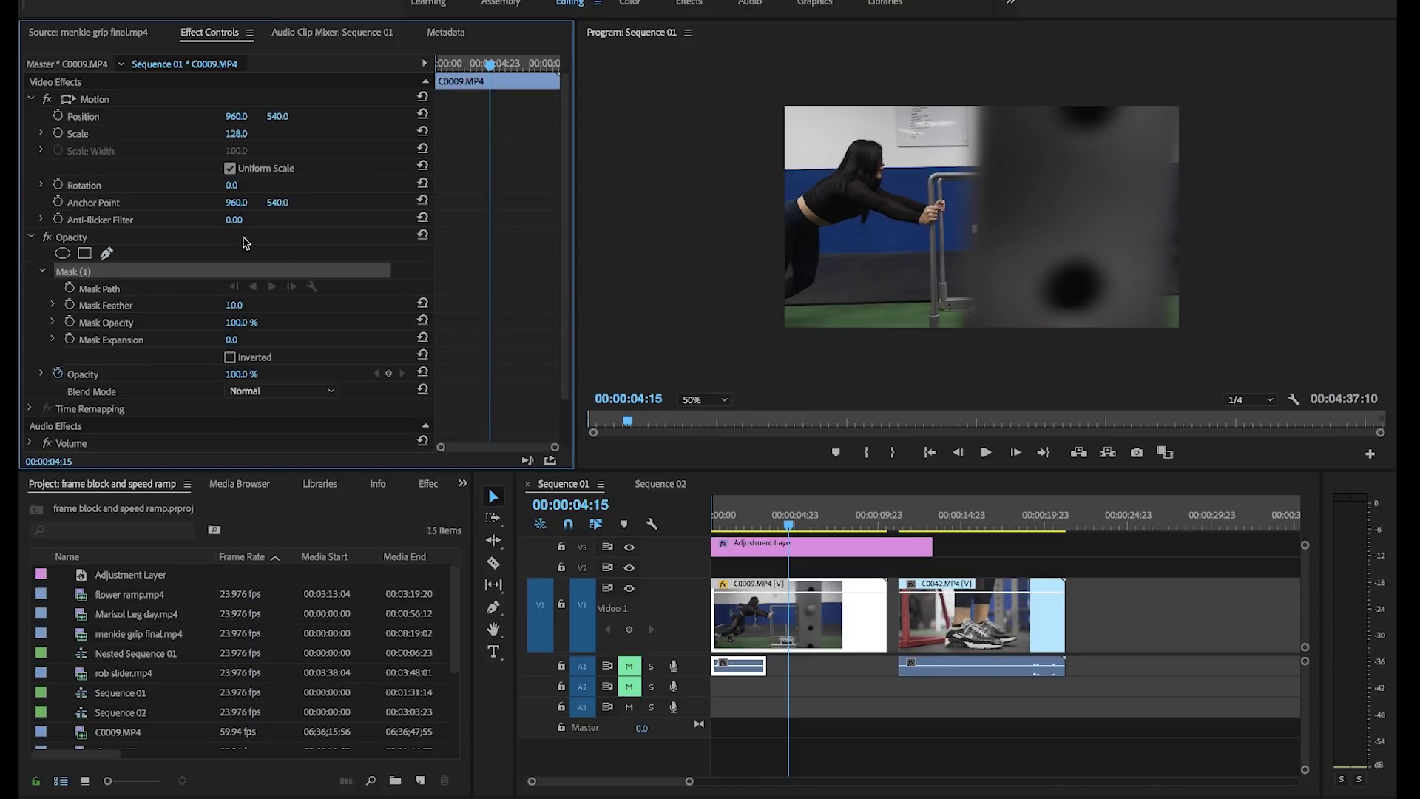
pyautogui.click(1159, 353)
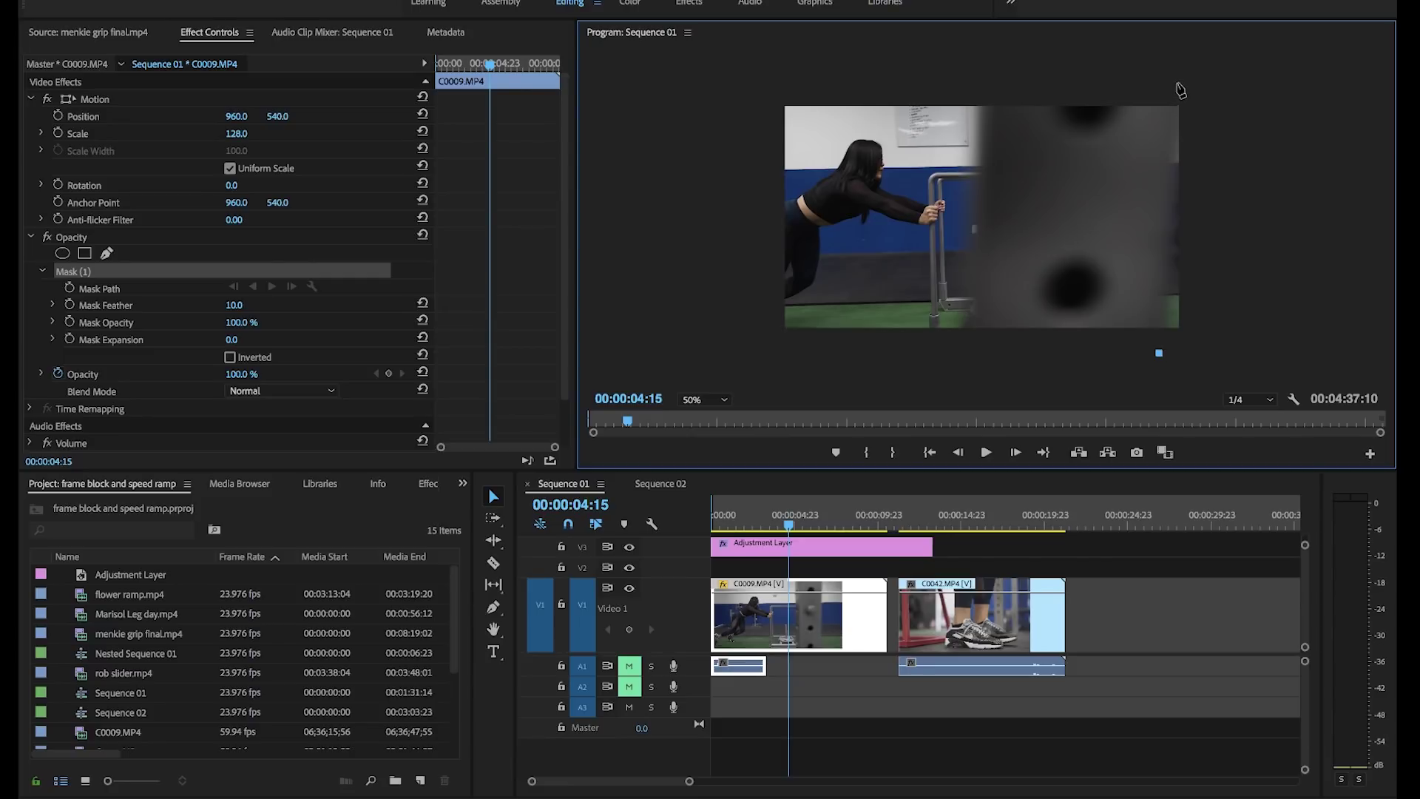
pyautogui.moveTo(1177, 82); pyautogui.dragTo(1208, 86)
pyautogui.click(1236, 341)
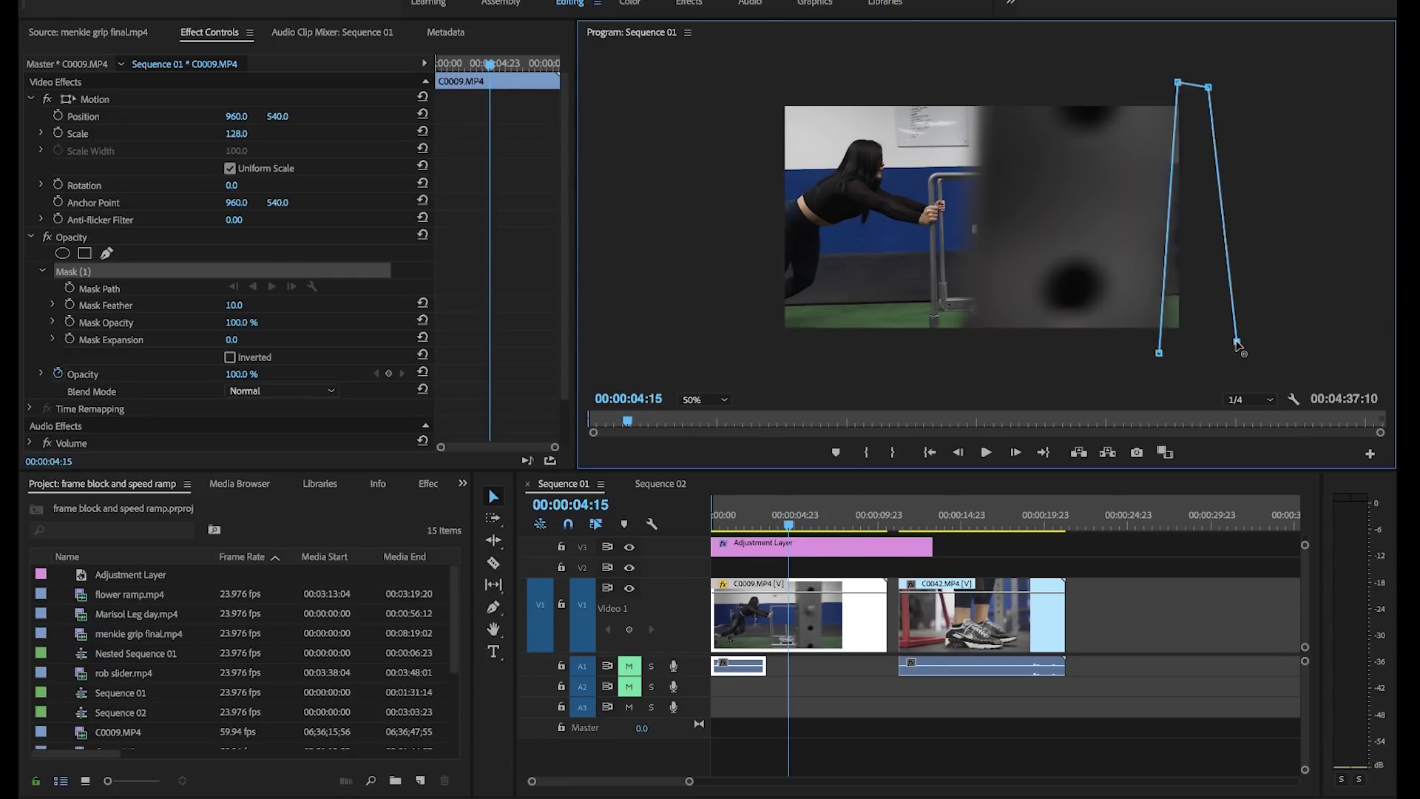
pyautogui.click(1159, 353)
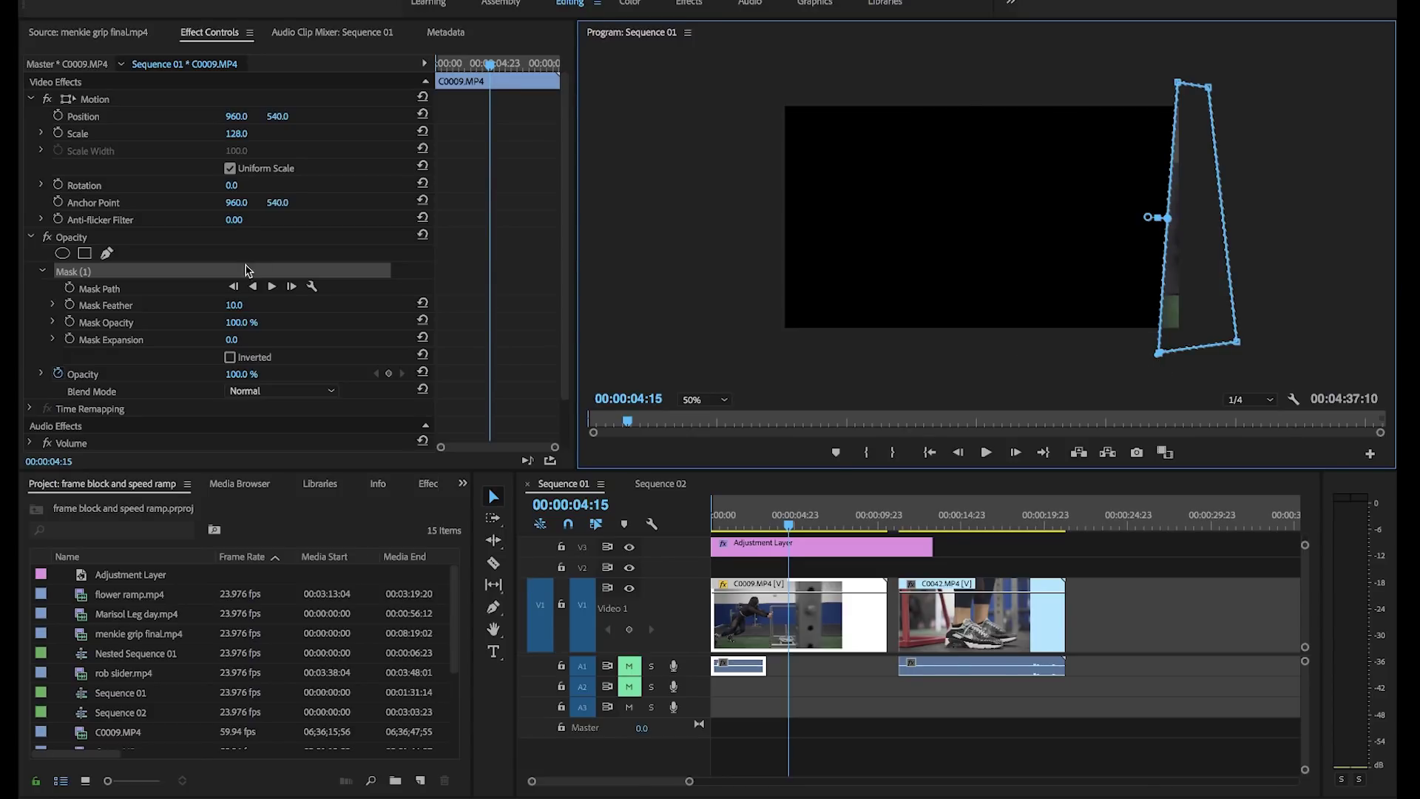
pyautogui.click(231, 358)
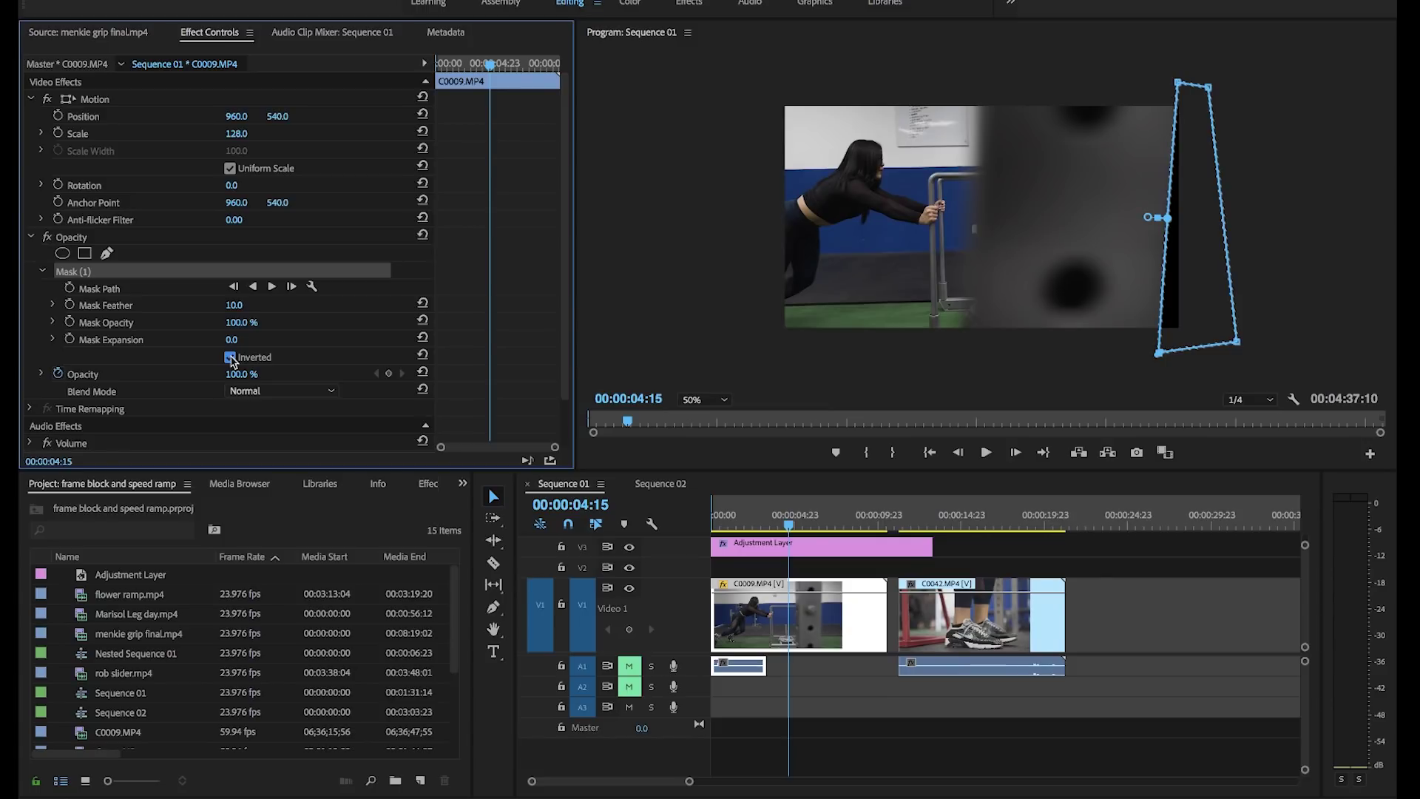
# - Nudge the mask's top-left and bottom-left corners and widen its feather to about 30
pyautogui.click(1178, 84)
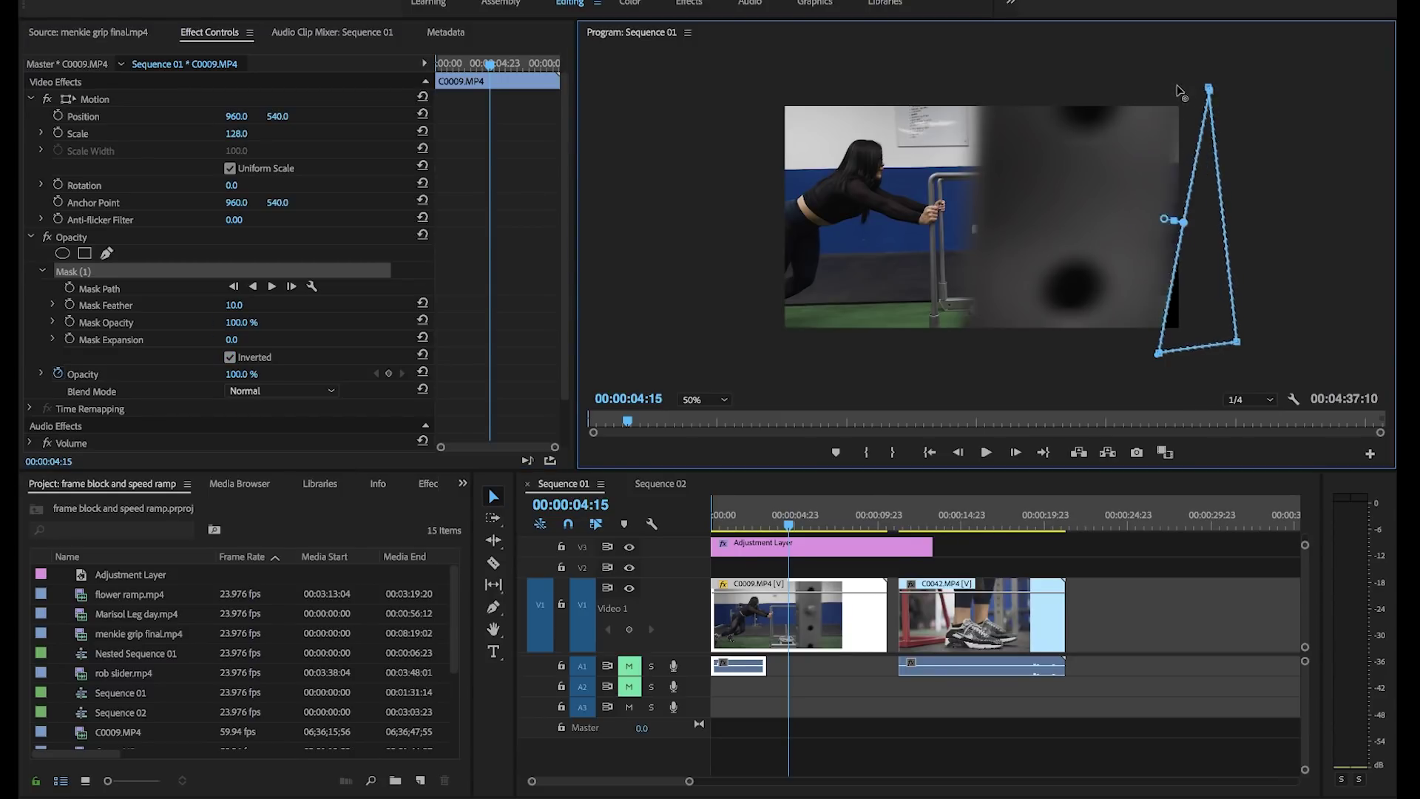
pyautogui.moveTo(1175, 84); pyautogui.dragTo(1179, 86)
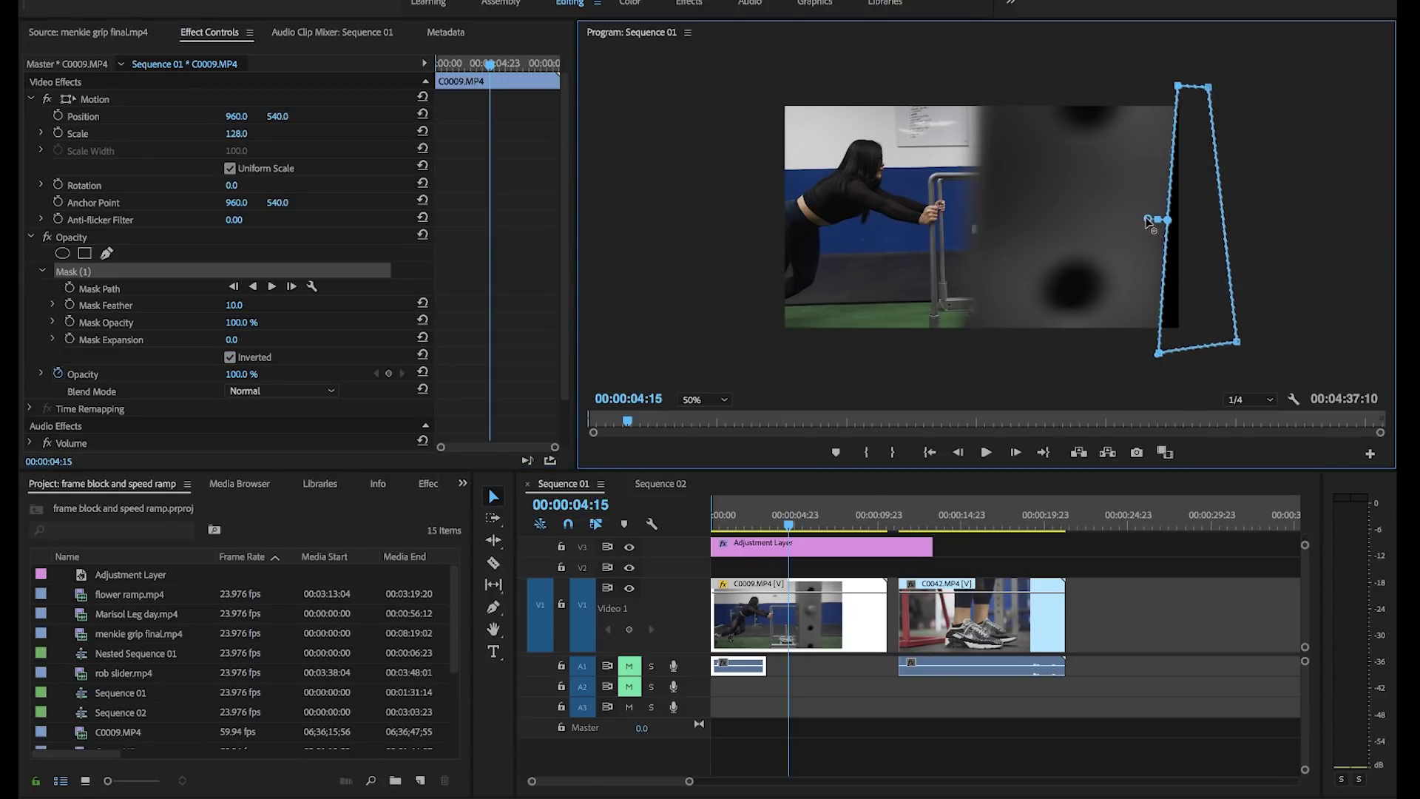
pyautogui.moveTo(1147, 218); pyautogui.dragTo(1143, 219)
pyautogui.moveTo(1159, 353)
pyautogui.mouseDown()
pyautogui.moveTo(1158, 372)
pyautogui.moveTo(1159, 353)
pyautogui.mouseUp()
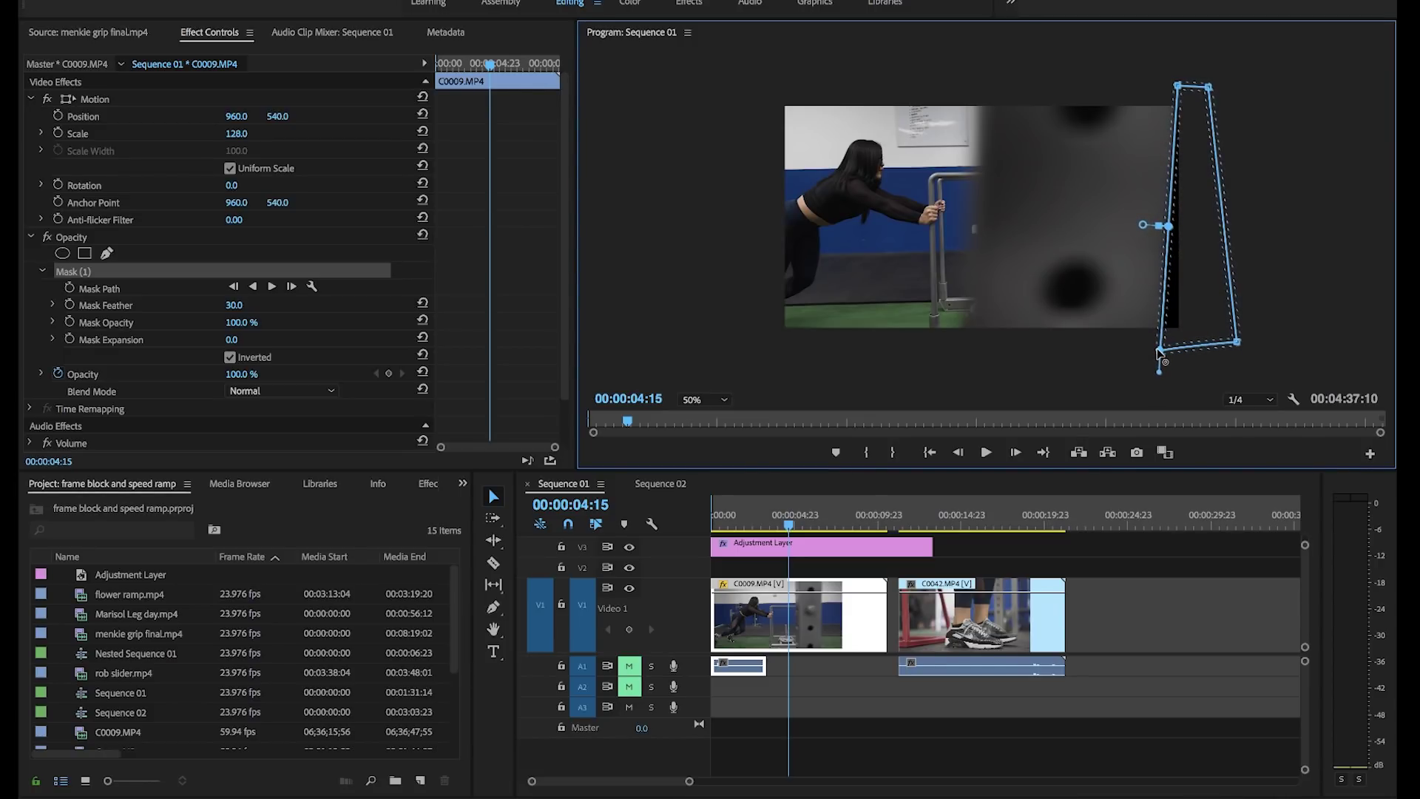
# - Enable keyframes for Mask Path, Feather, Opacity and Expansion, and track the mask forward one frame
pyautogui.click(69, 287)
pyautogui.click(68, 305)
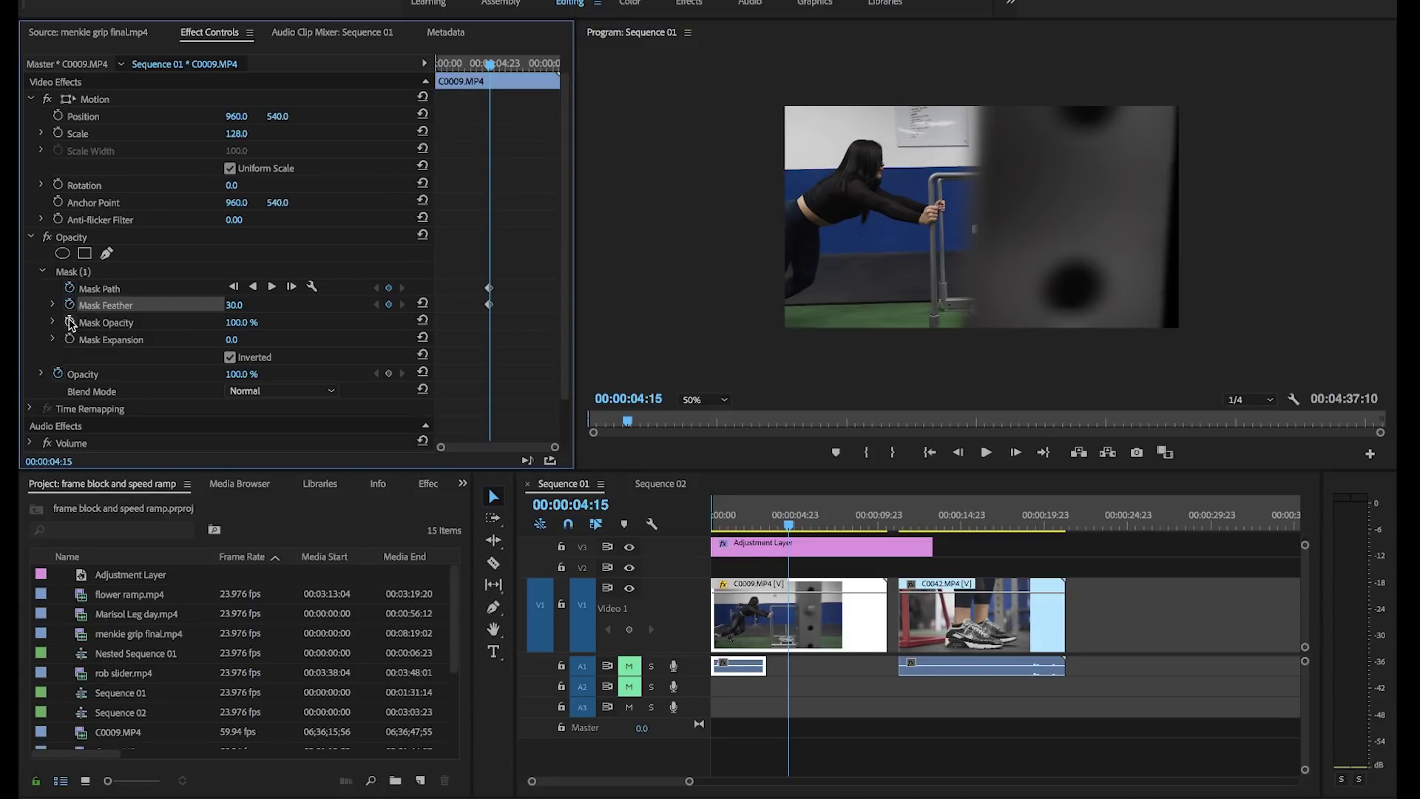
pyautogui.click(70, 322)
pyautogui.click(70, 340)
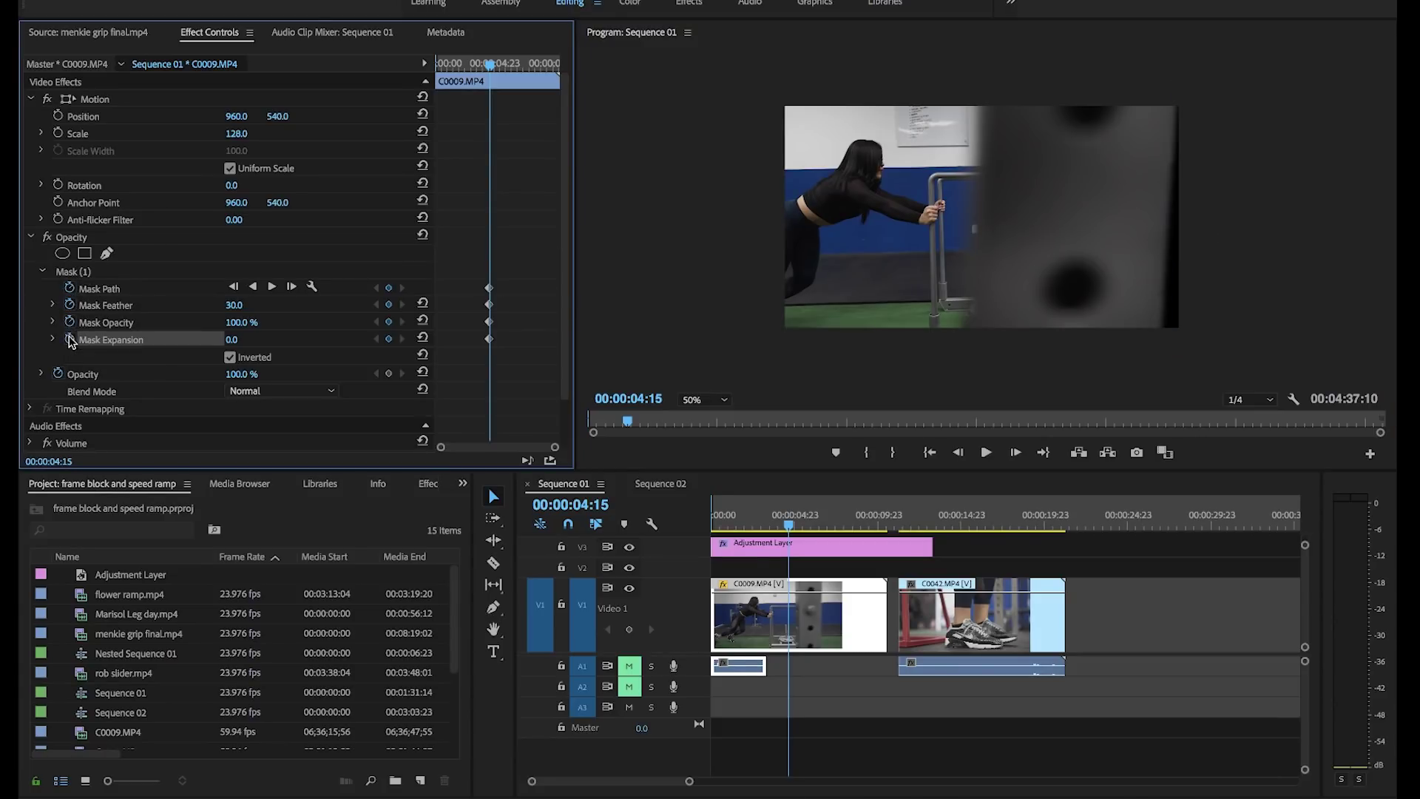
pyautogui.click(293, 287)
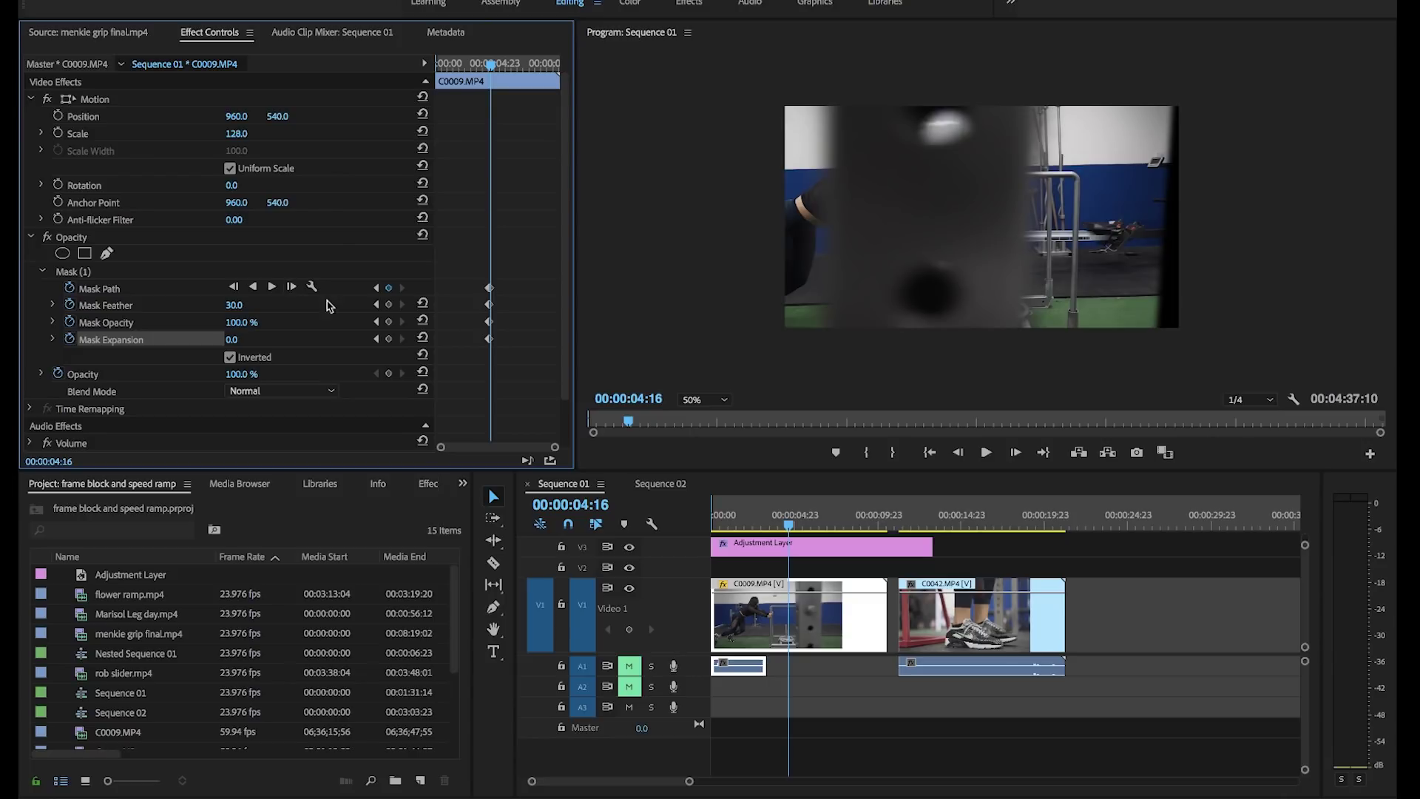
# - Step between 00:00:04:15 and 04:16 to compare the mask, ending at 04:16 with it selected
pyautogui.click(788, 530)
pyautogui.press('Left')
pyautogui.press('Left')
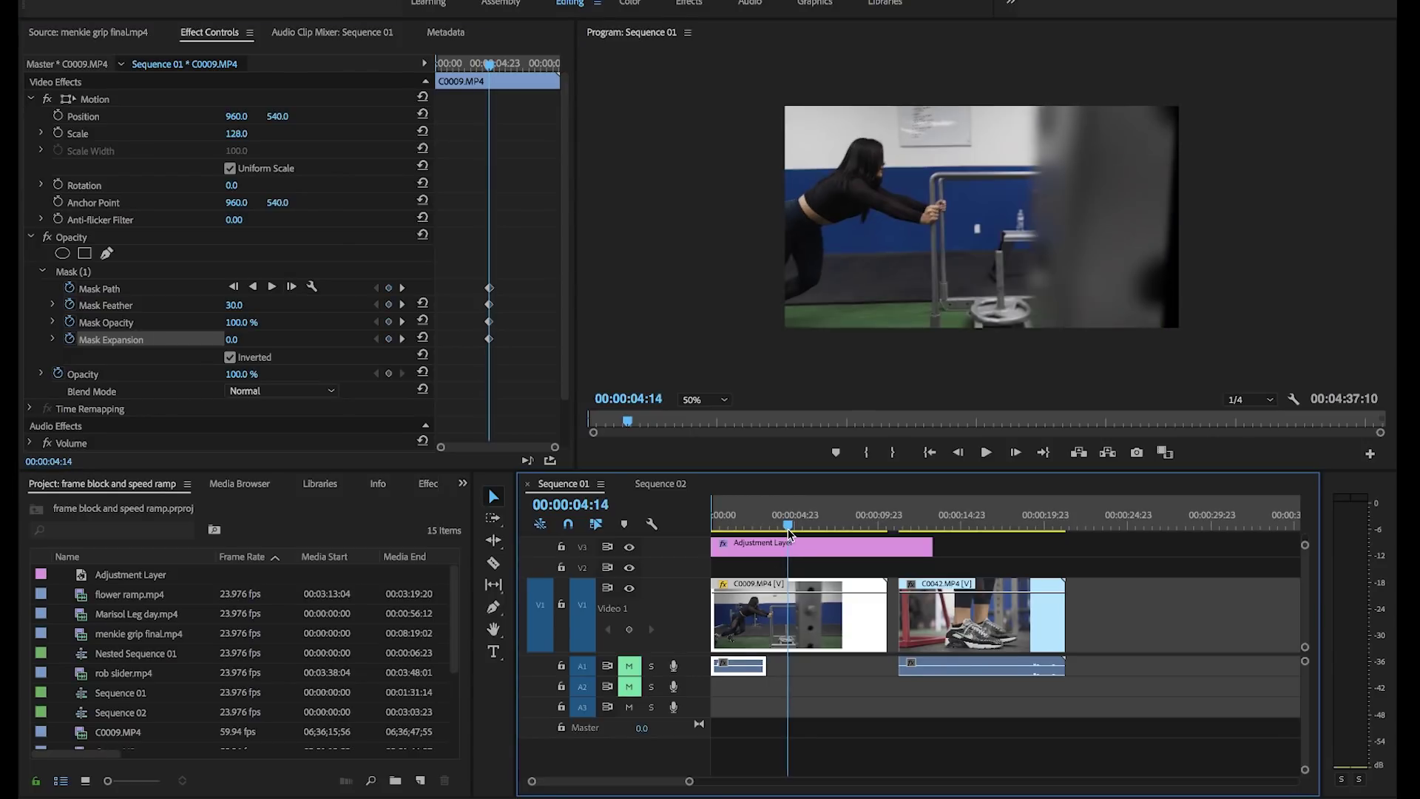
pyautogui.press('Right')
pyautogui.press('Right')
pyautogui.press('Right')
pyautogui.press('Left')
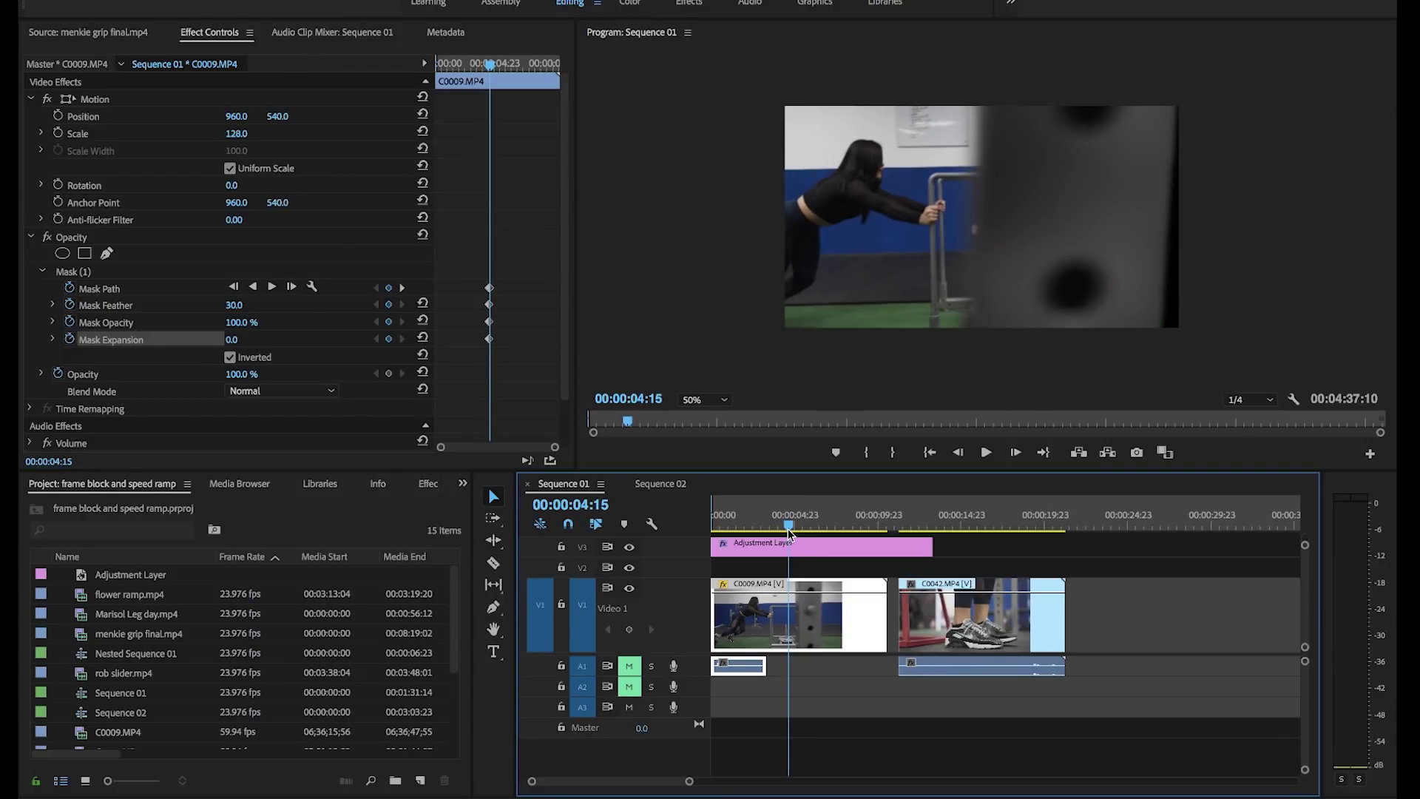
pyautogui.press('Left')
pyautogui.press('Right')
pyautogui.press('Left')
pyautogui.press('Right')
pyautogui.press('Left')
pyautogui.press('Right')
pyautogui.press('Right')
pyautogui.press('Left')
pyautogui.press('Right')
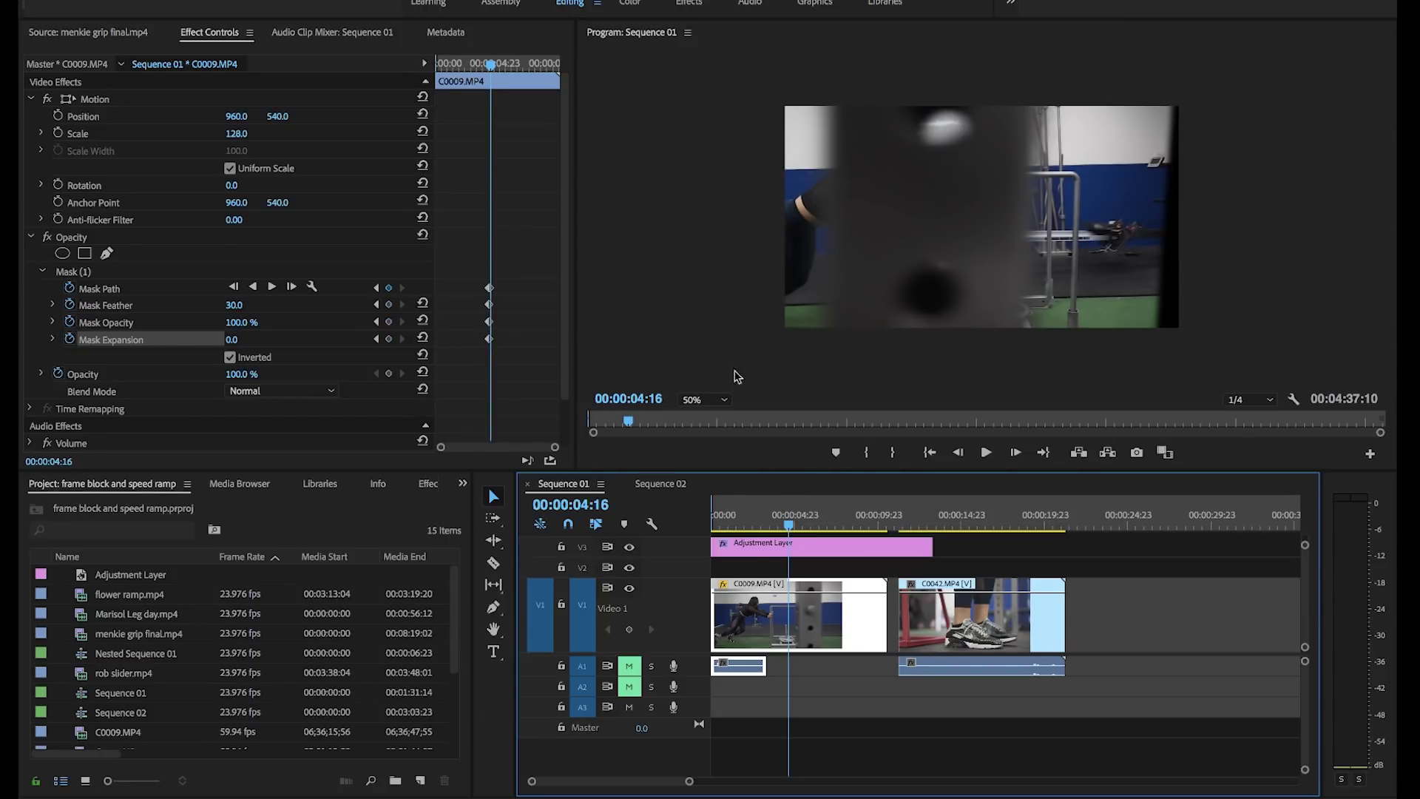
pyautogui.click(66, 278)
# - Move the mask's left corners left to the rack edge at 00:00:04:16, then advance to 04:17
pyautogui.moveTo(1178, 89); pyautogui.dragTo(1020, 78)
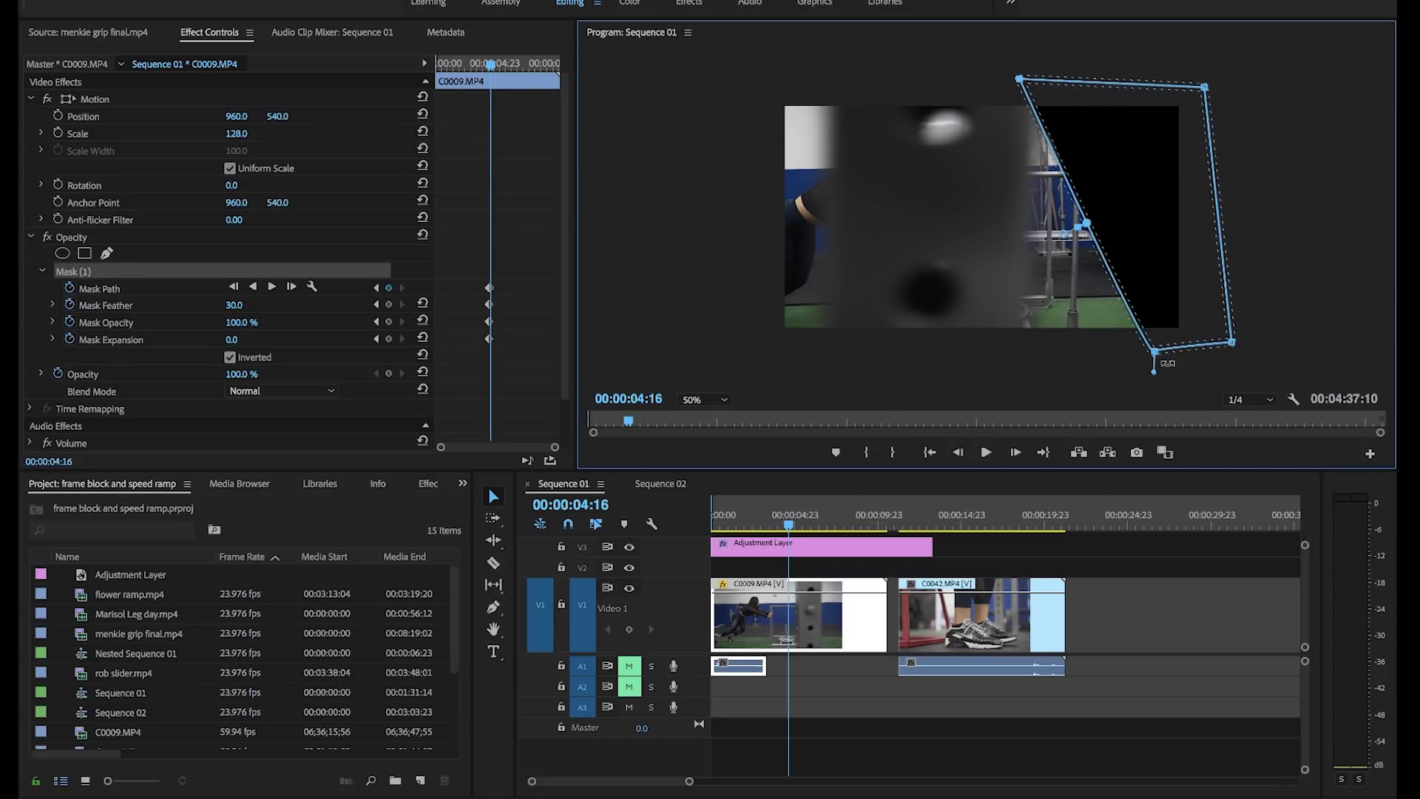
pyautogui.moveTo(1155, 352); pyautogui.dragTo(1019, 345)
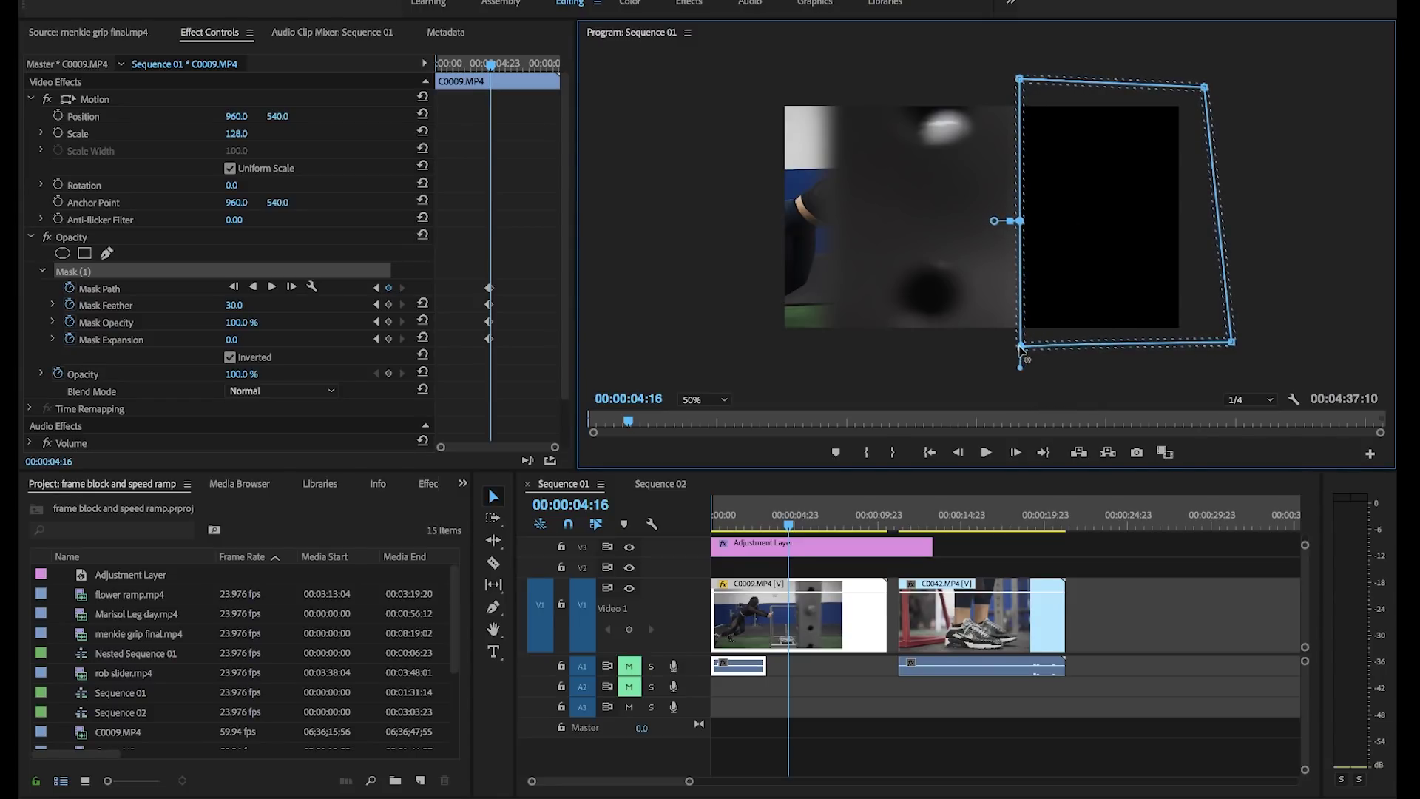
pyautogui.moveTo(1019, 81)
pyautogui.mouseDown()
pyautogui.moveTo(1078, 80)
pyautogui.moveTo(1032, 83)
pyautogui.mouseUp()
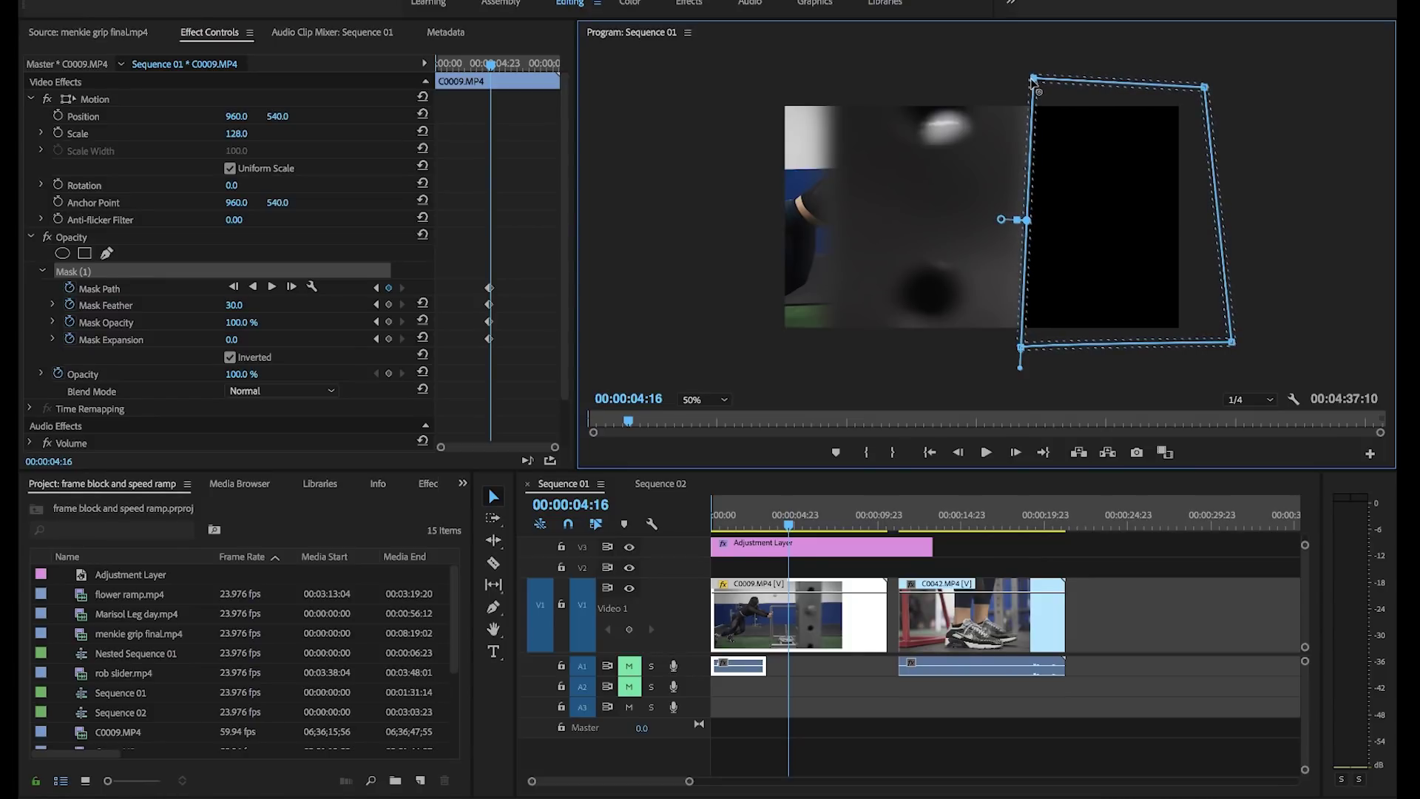
pyautogui.click(789, 527)
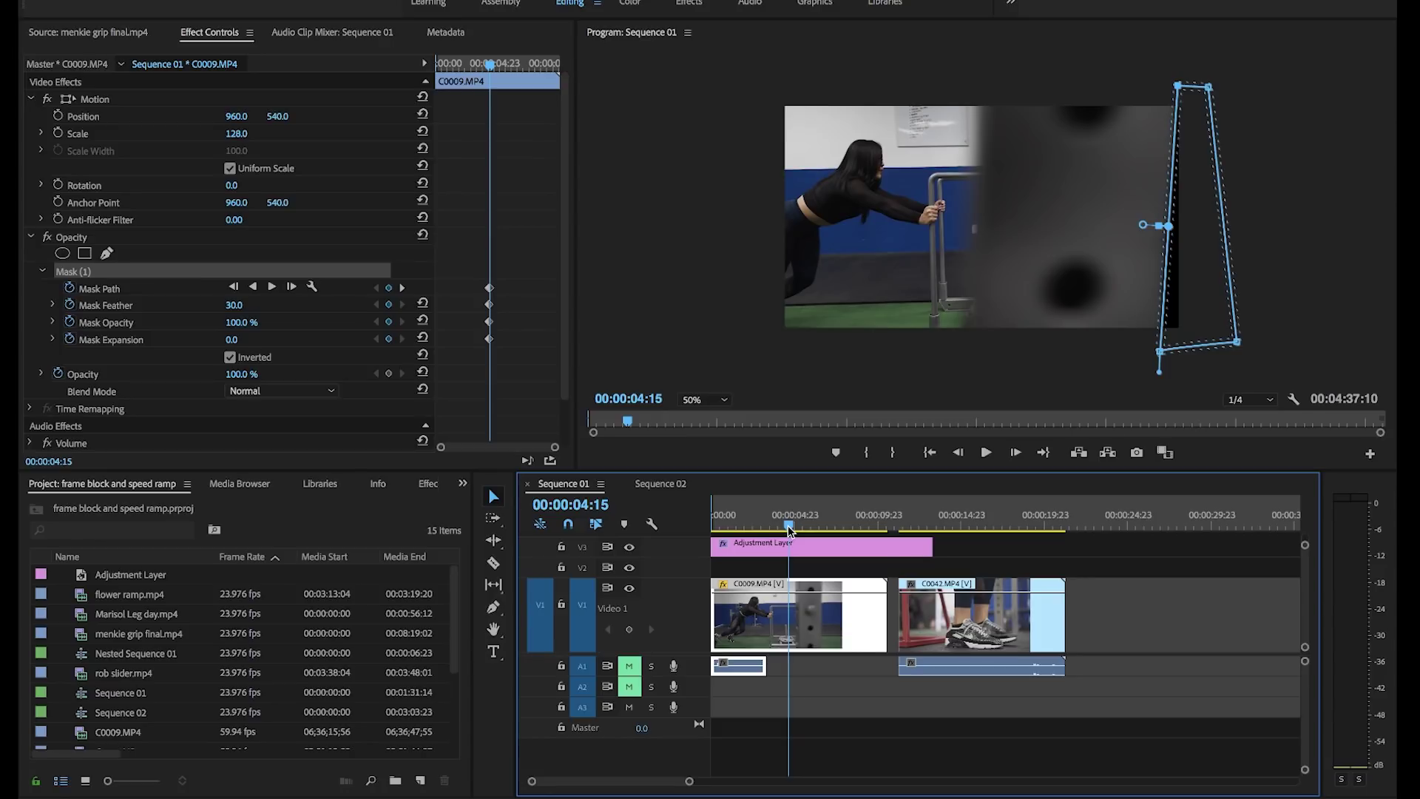
pyautogui.press('Right')
pyautogui.press('Right')
pyautogui.press('Left')
pyautogui.press('Left')
pyautogui.press('Right')
pyautogui.press('Right')
pyautogui.press('Left')
pyautogui.press('Left')
pyautogui.press('Right')
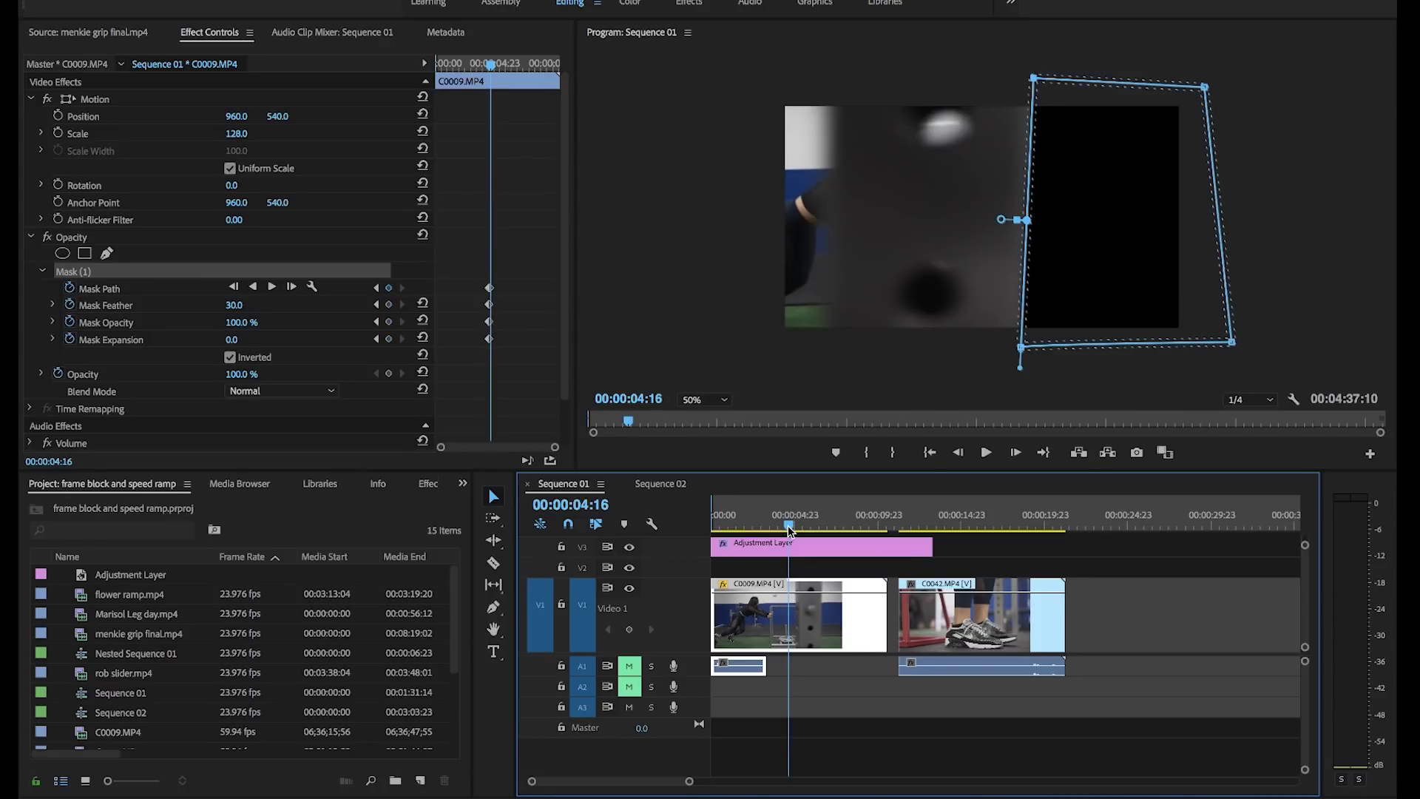
pyautogui.press('Right')
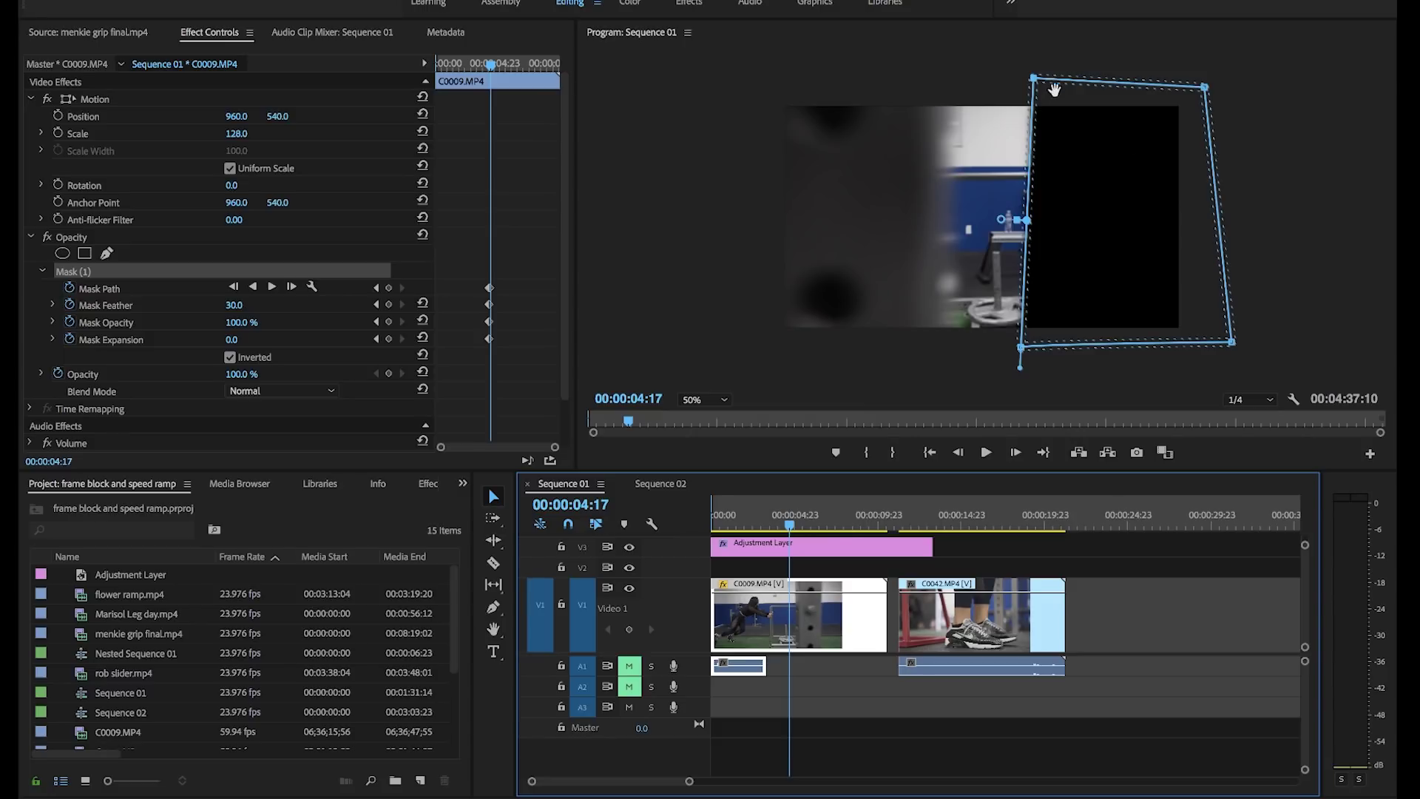
# - At 04:17 and the following frame, shift the mask's left corners further left along the rack
pyautogui.moveTo(1033, 79); pyautogui.dragTo(930, 78)
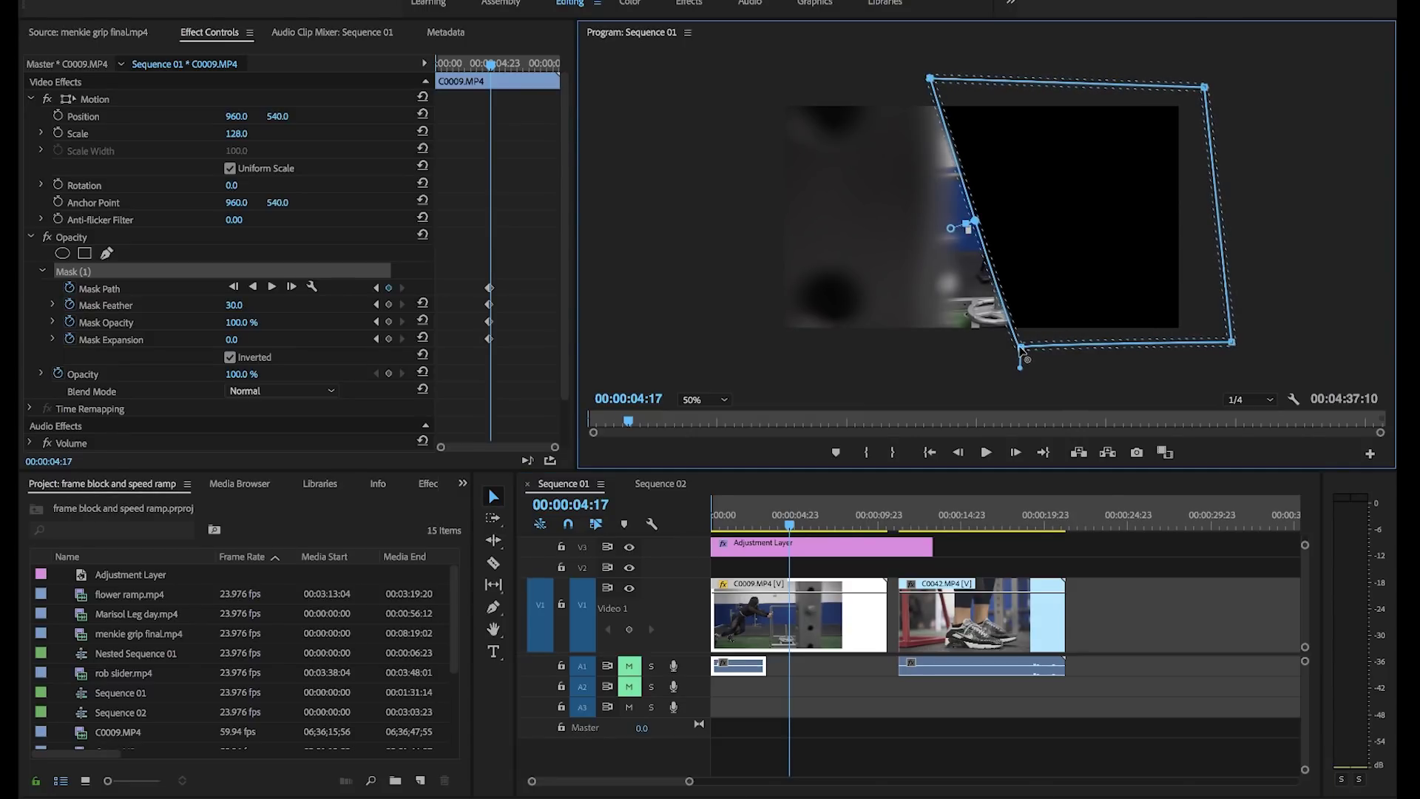
pyautogui.moveTo(1021, 345); pyautogui.dragTo(938, 348)
pyautogui.moveTo(930, 78); pyautogui.dragTo(937, 77)
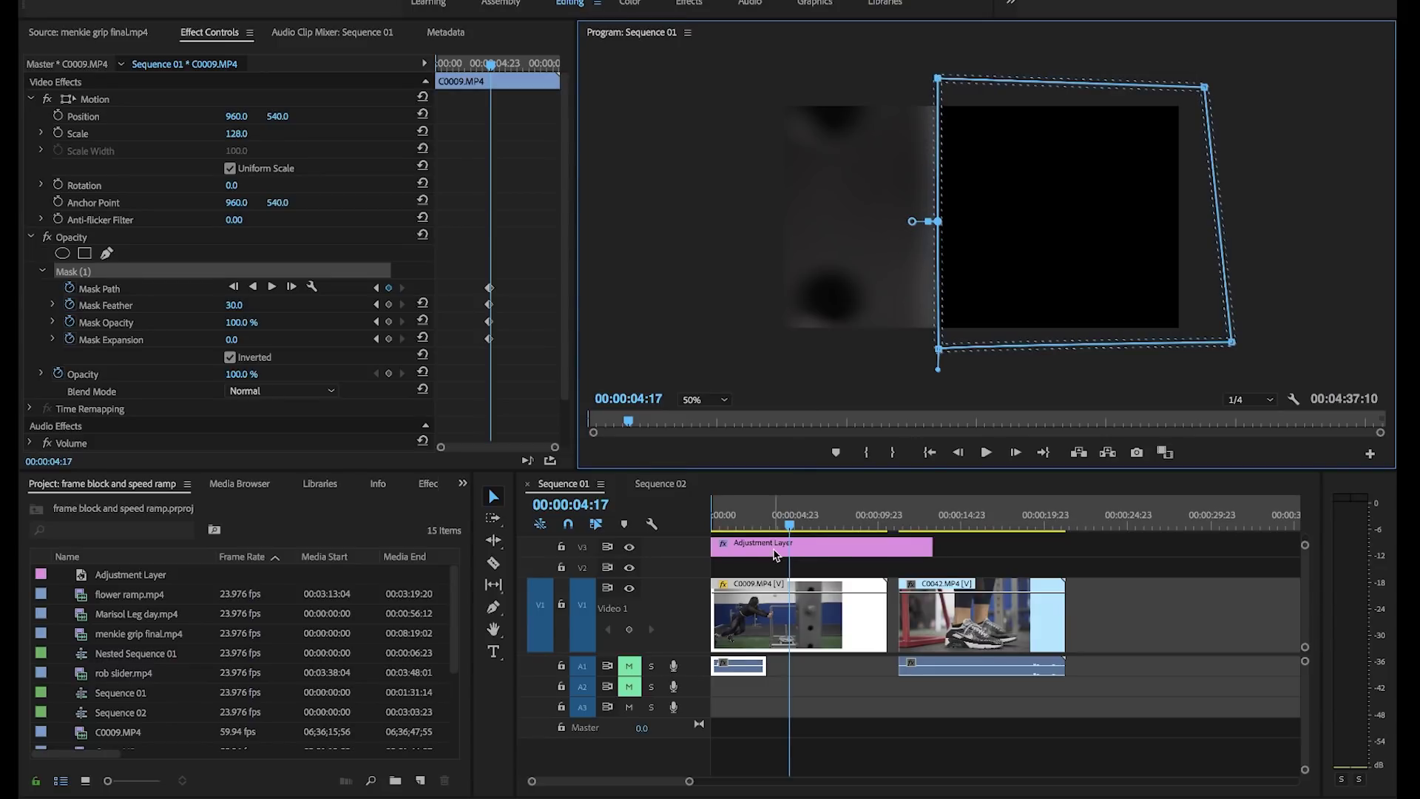
pyautogui.moveTo(789, 527); pyautogui.dragTo(791, 528)
pyautogui.moveTo(940, 75); pyautogui.dragTo(853, 76)
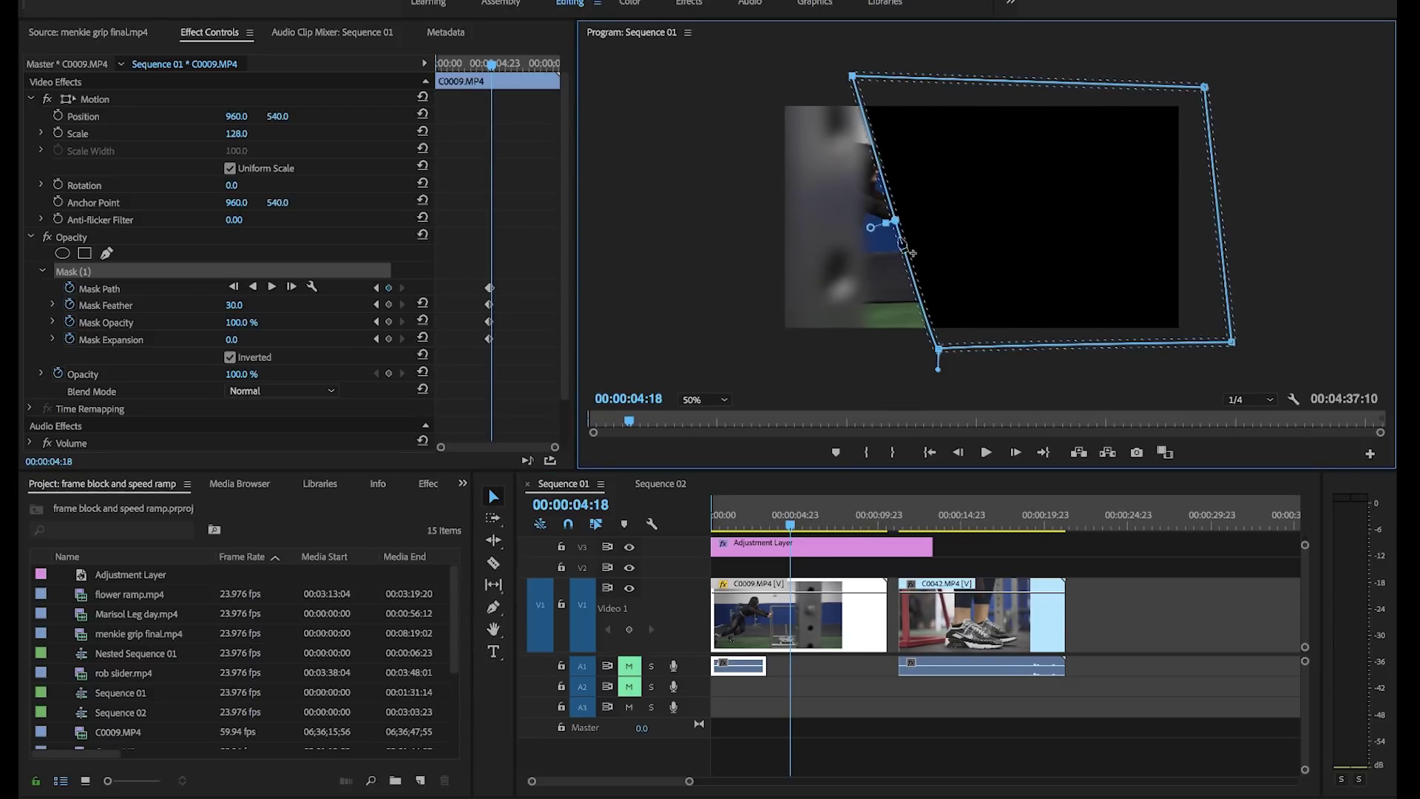
pyautogui.moveTo(938, 349); pyautogui.dragTo(864, 354)
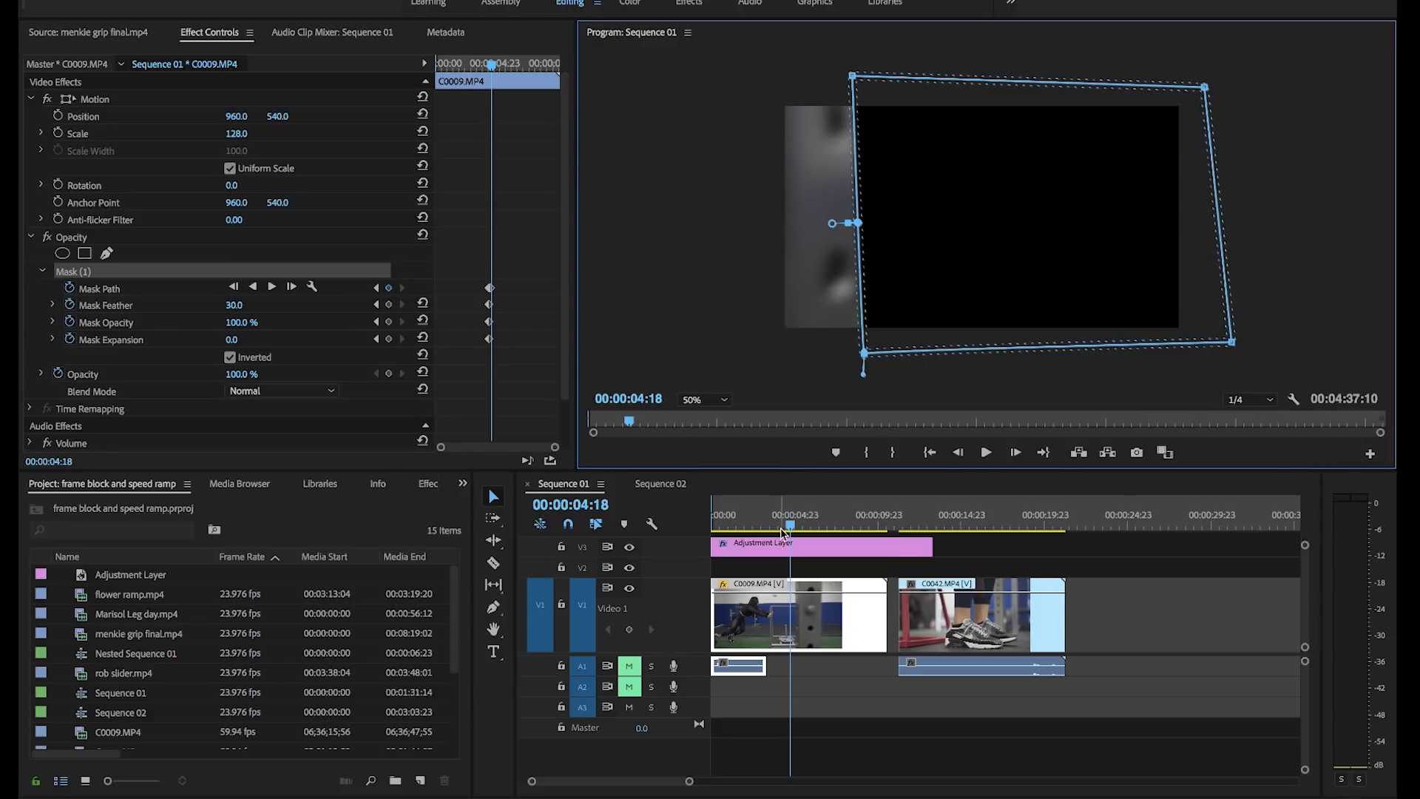
# - Keep moving the mask's left corners left over the next frames through 00:00:04:20
pyautogui.moveTo(788, 530); pyautogui.dragTo(790, 531)
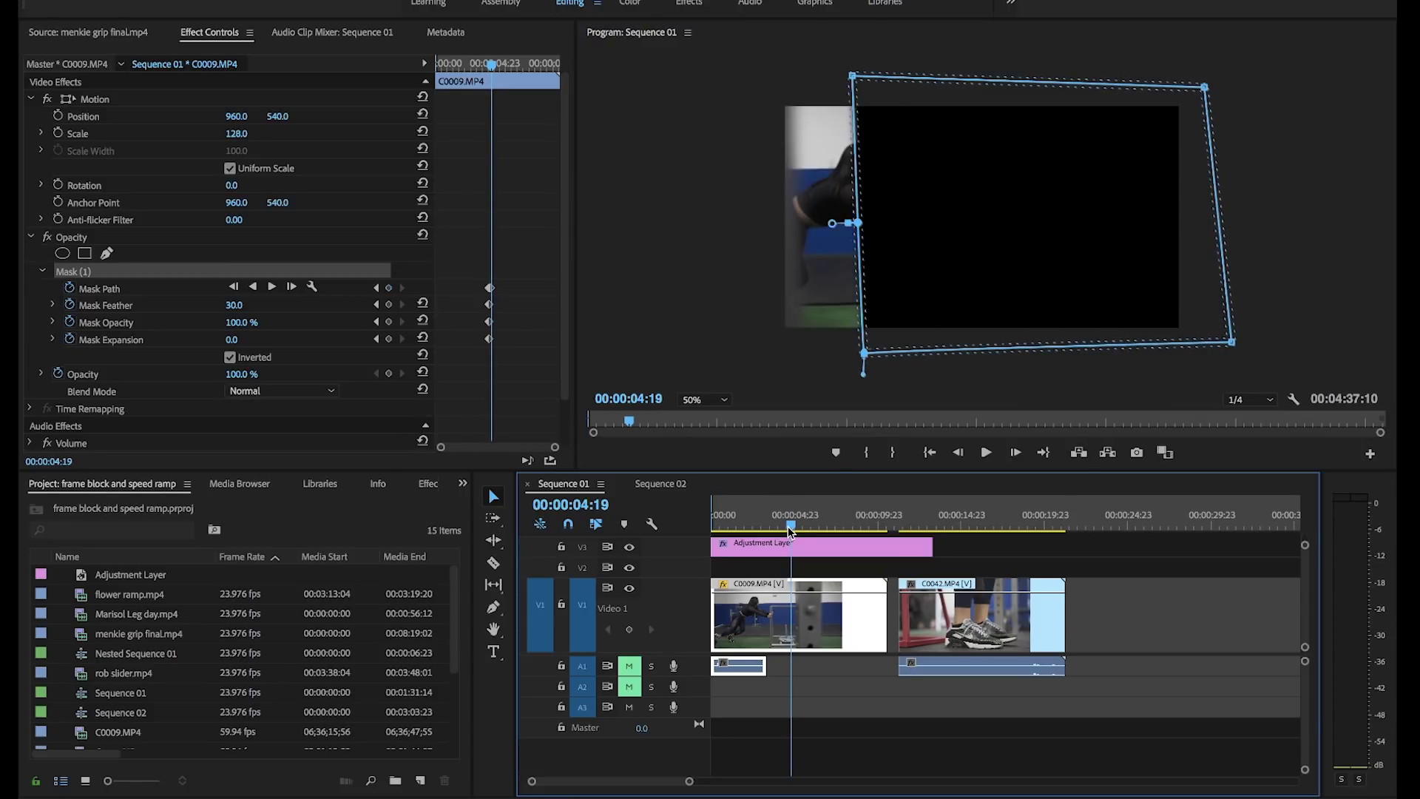
pyautogui.moveTo(853, 77); pyautogui.dragTo(784, 72)
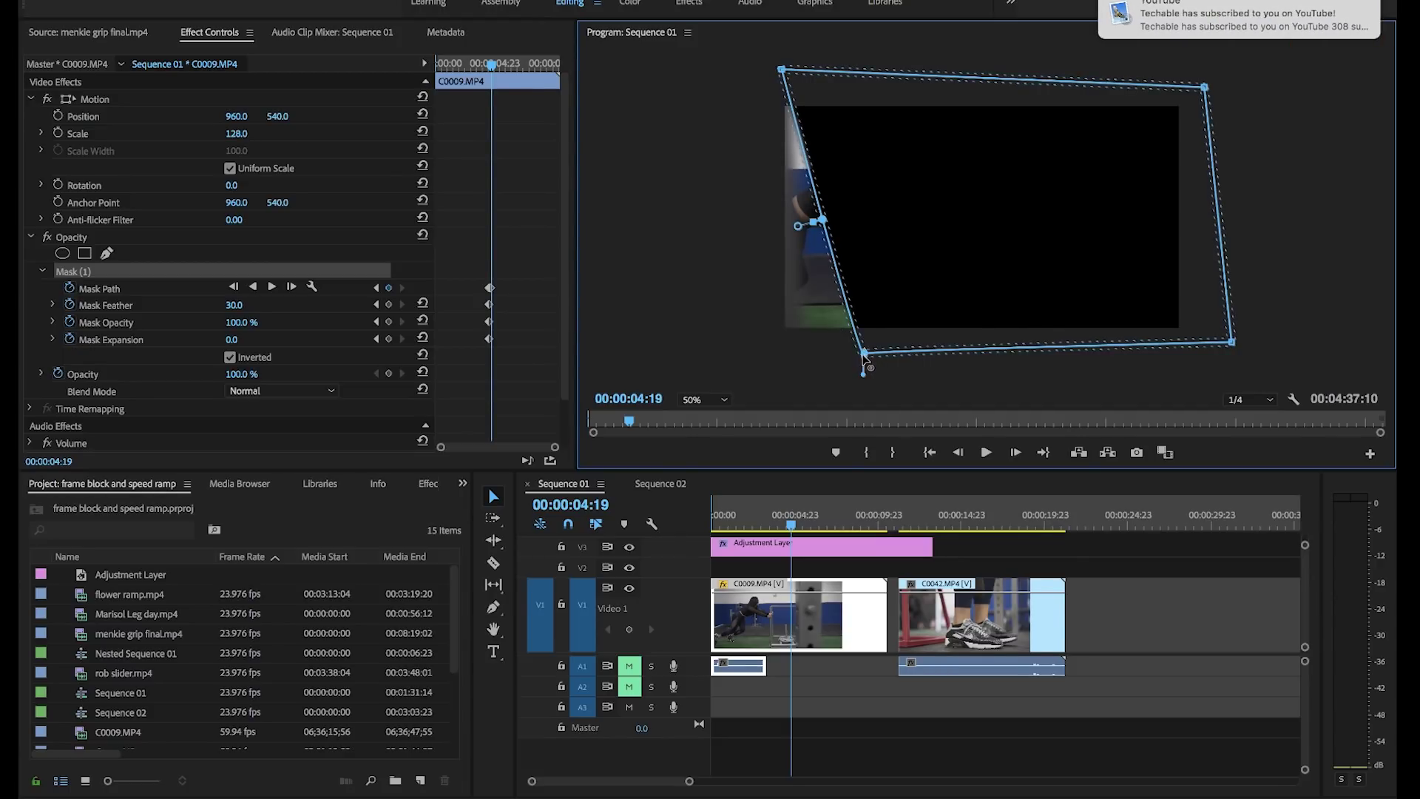
pyautogui.moveTo(863, 353); pyautogui.dragTo(802, 355)
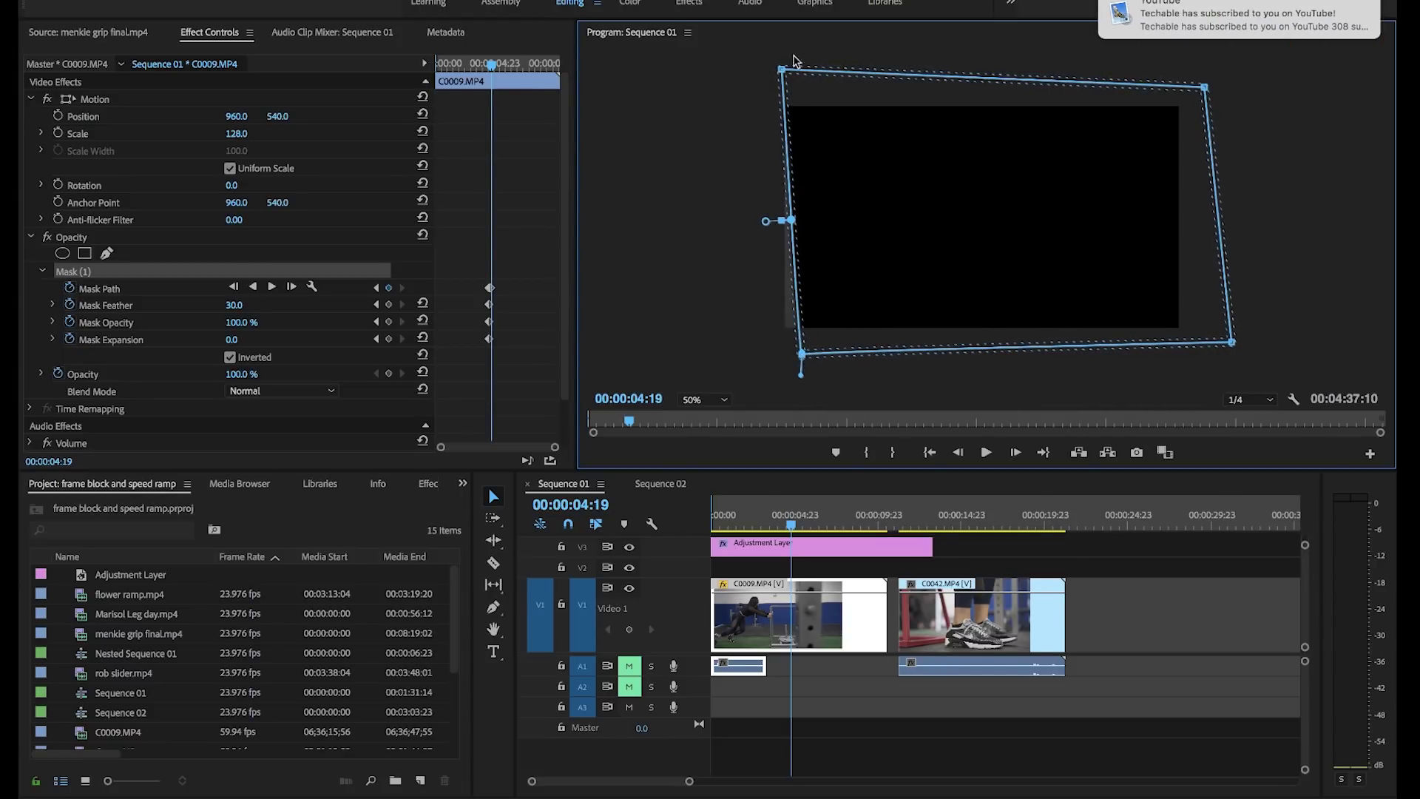
pyautogui.moveTo(782, 69)
pyautogui.mouseDown()
pyautogui.moveTo(813, 71)
pyautogui.moveTo(790, 64)
pyautogui.mouseUp()
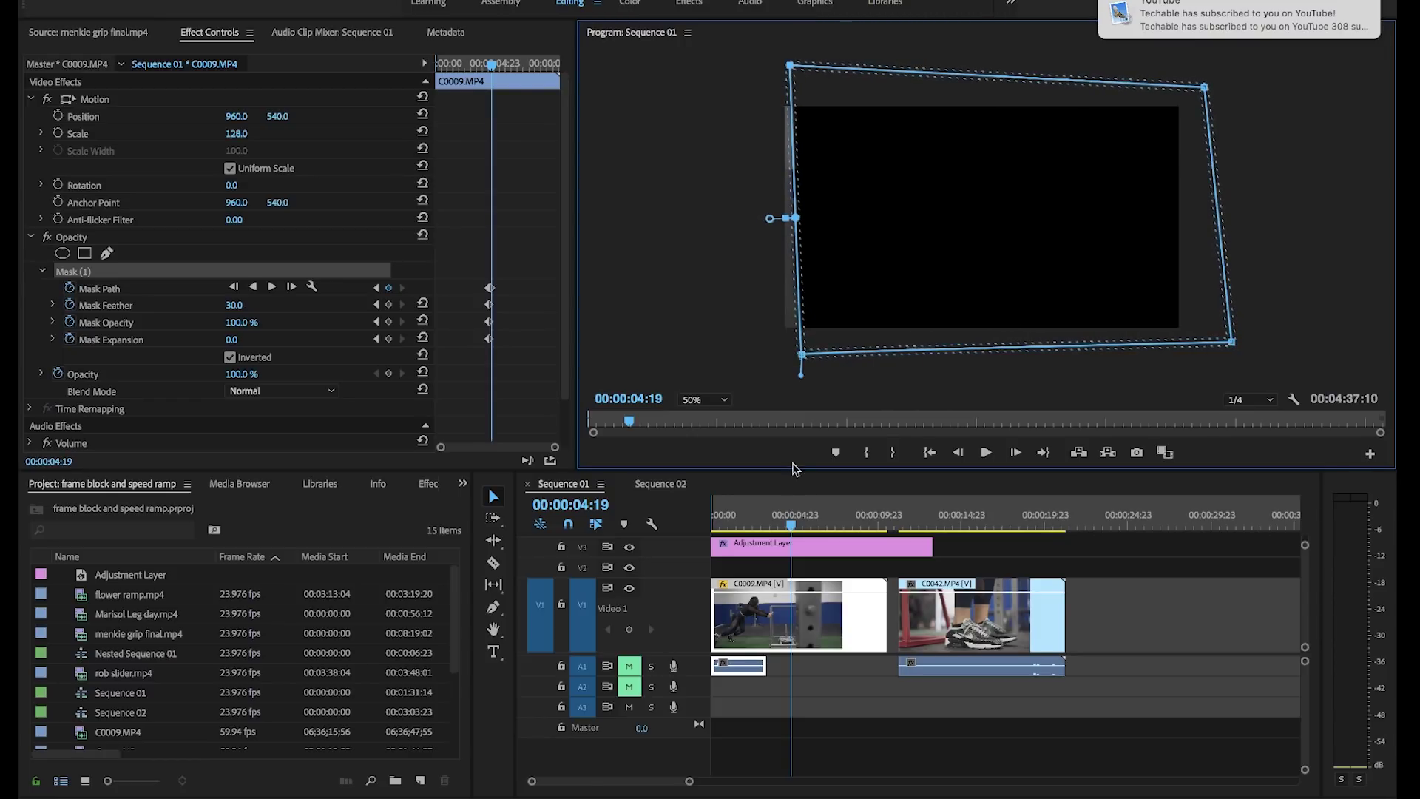
pyautogui.click(794, 526)
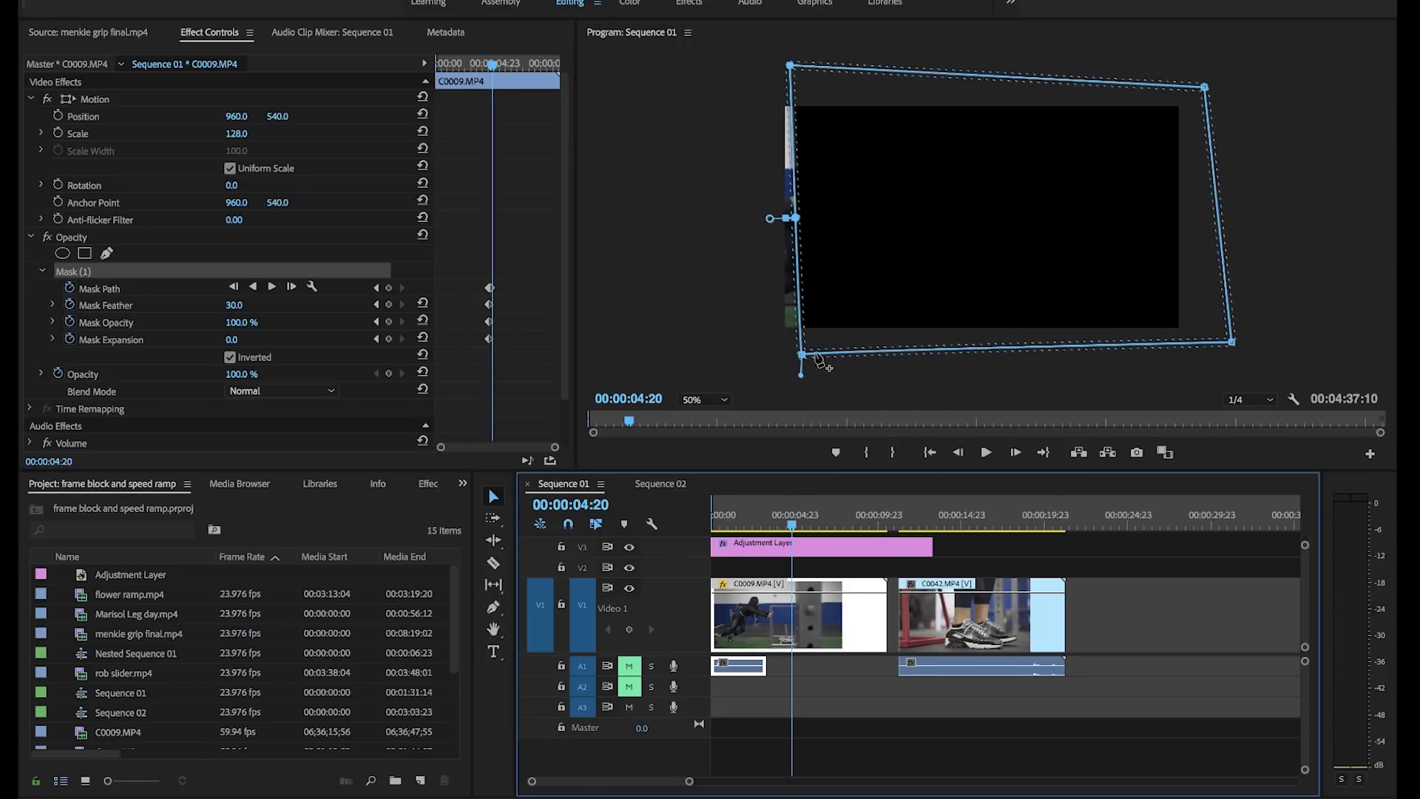
pyautogui.moveTo(801, 355); pyautogui.dragTo(772, 351)
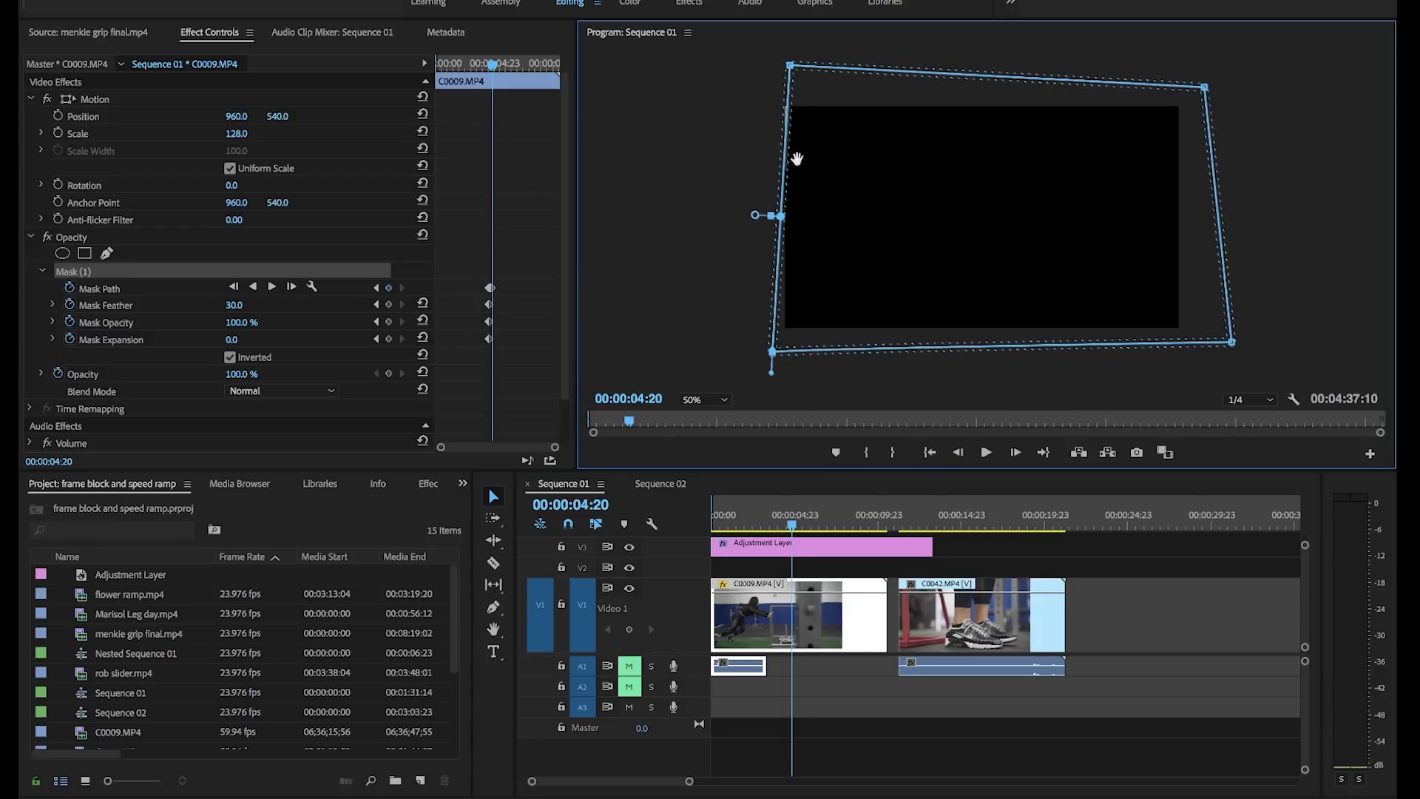
pyautogui.moveTo(790, 67); pyautogui.dragTo(769, 65)
# - Play the wipe from 00:00:02:09 to review the mask animation, then select C0009
pyautogui.click(753, 527)
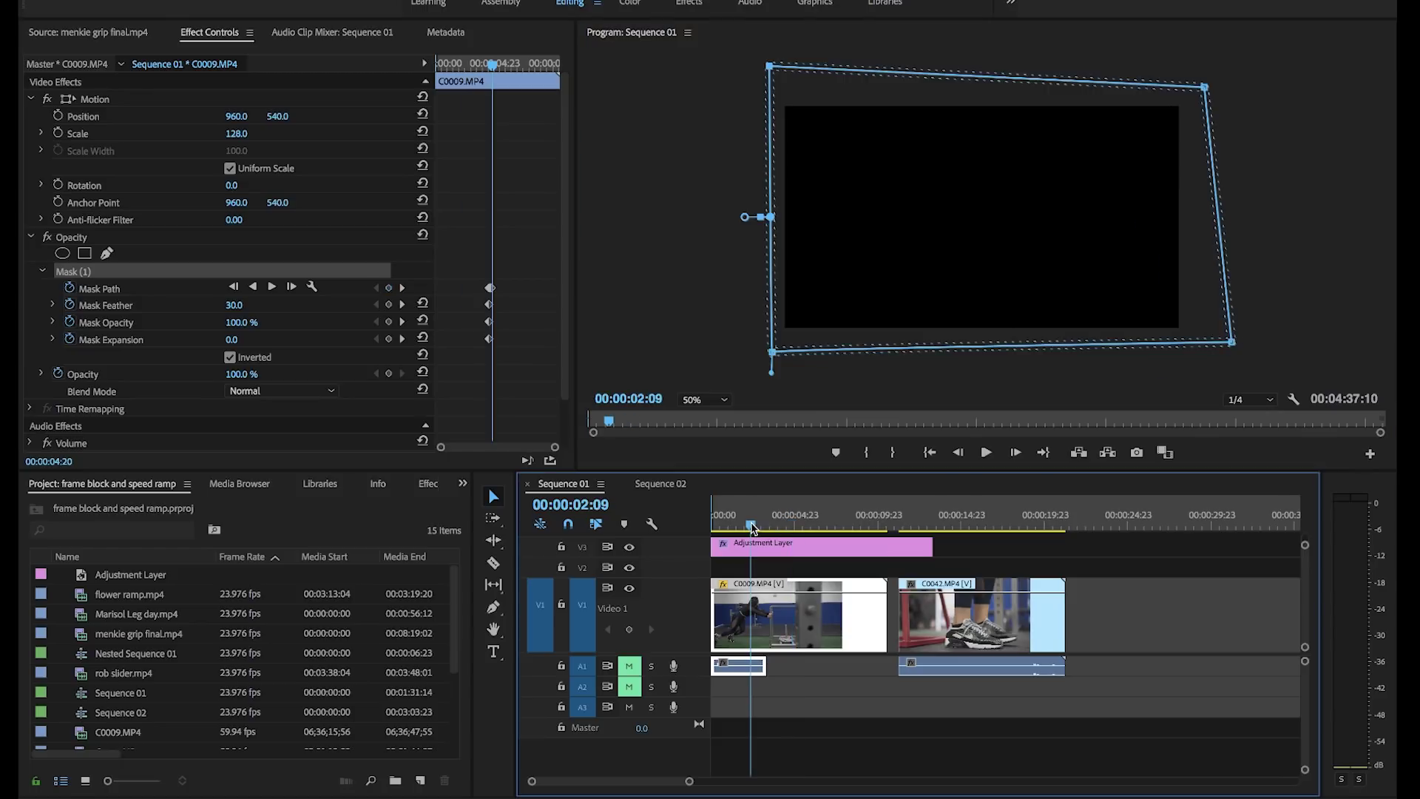
pyautogui.moveTo(753, 527); pyautogui.dragTo(754, 527)
pyautogui.press('space')
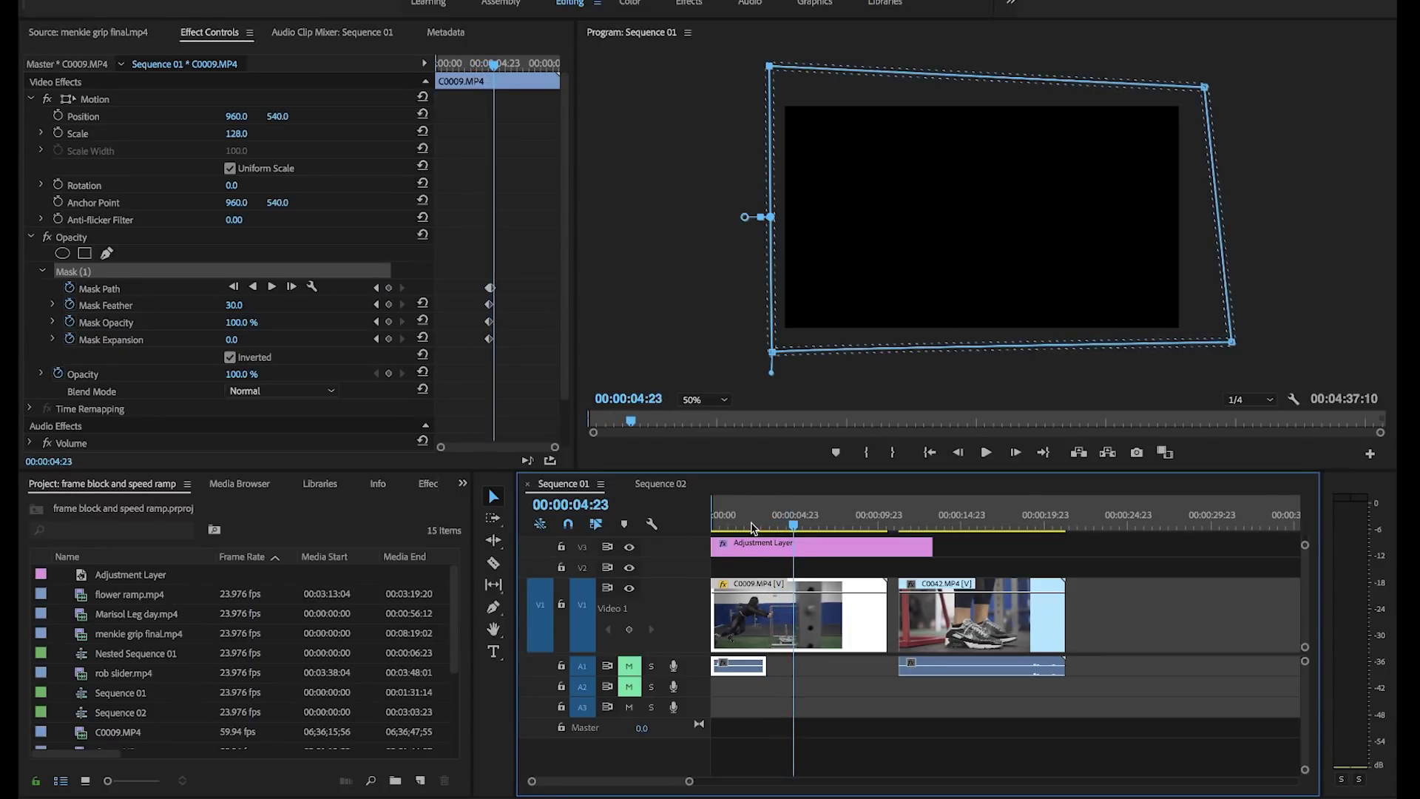
pyautogui.press('Left')
pyautogui.press('Left')
pyautogui.press('Left')
pyautogui.press('Left')
pyautogui.press('Left')
pyautogui.press('Left')
pyautogui.press('Left')
pyautogui.press('Left')
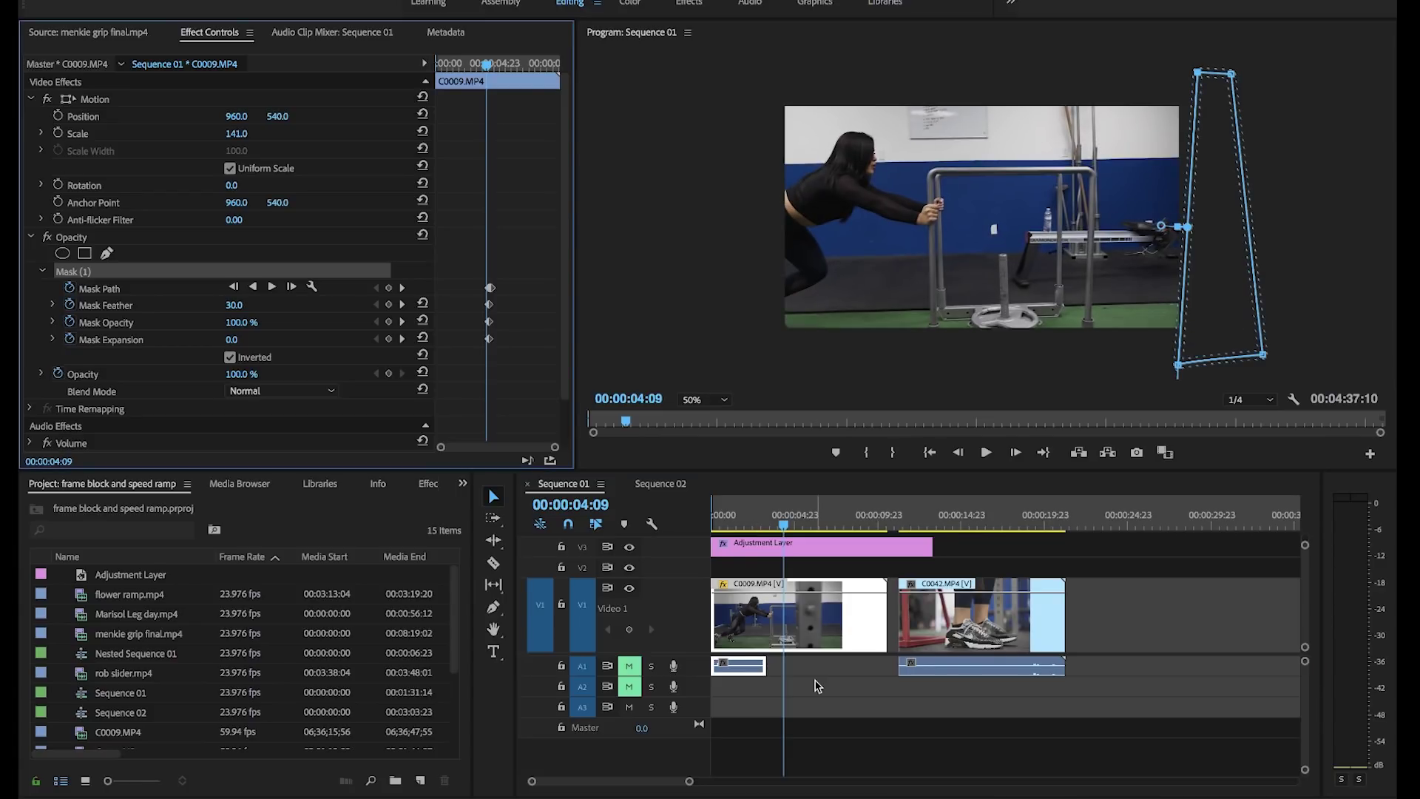
pyautogui.click(825, 636)
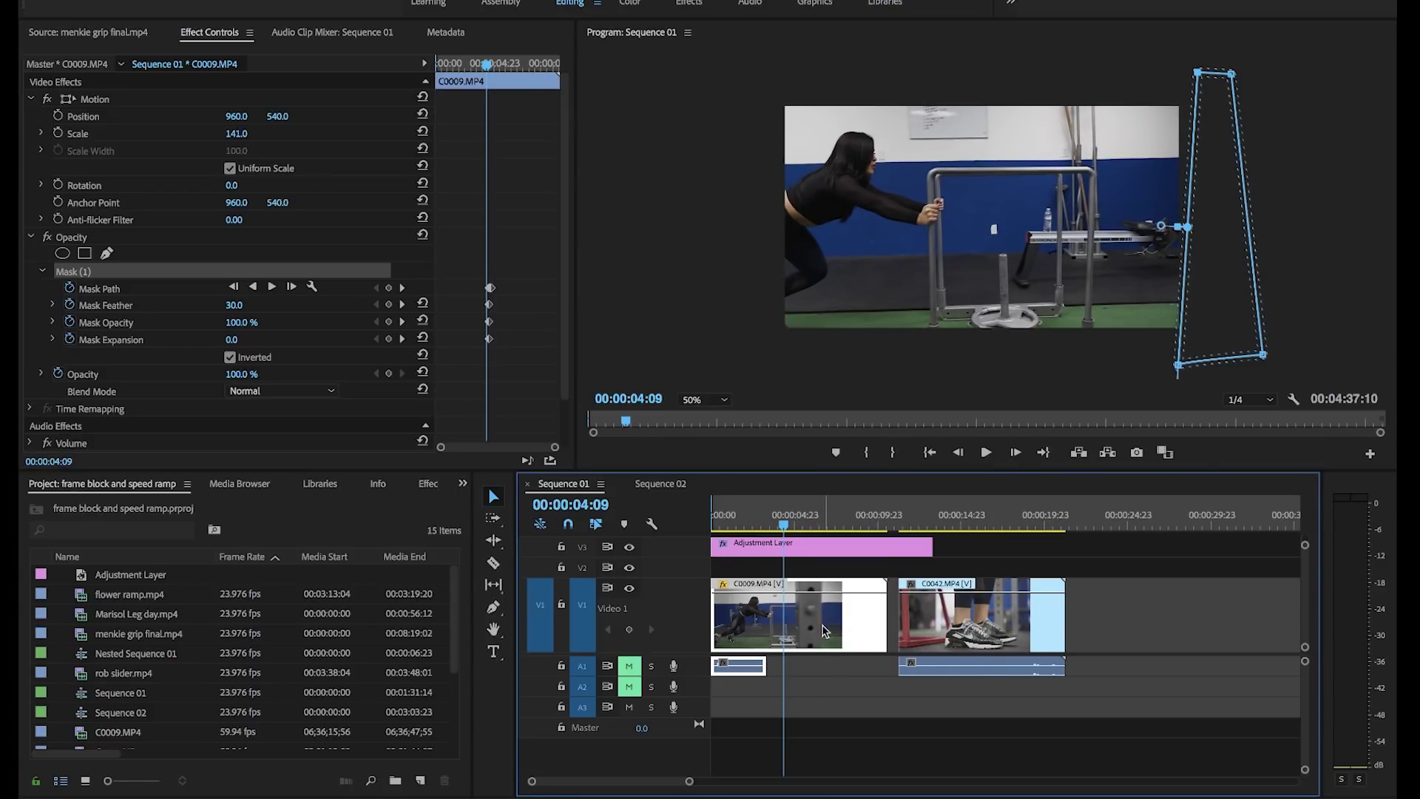
# - Move C0009 up to track V2 and preview the C0042 sneaker clip
pyautogui.moveTo(825, 631); pyautogui.dragTo(821, 580)
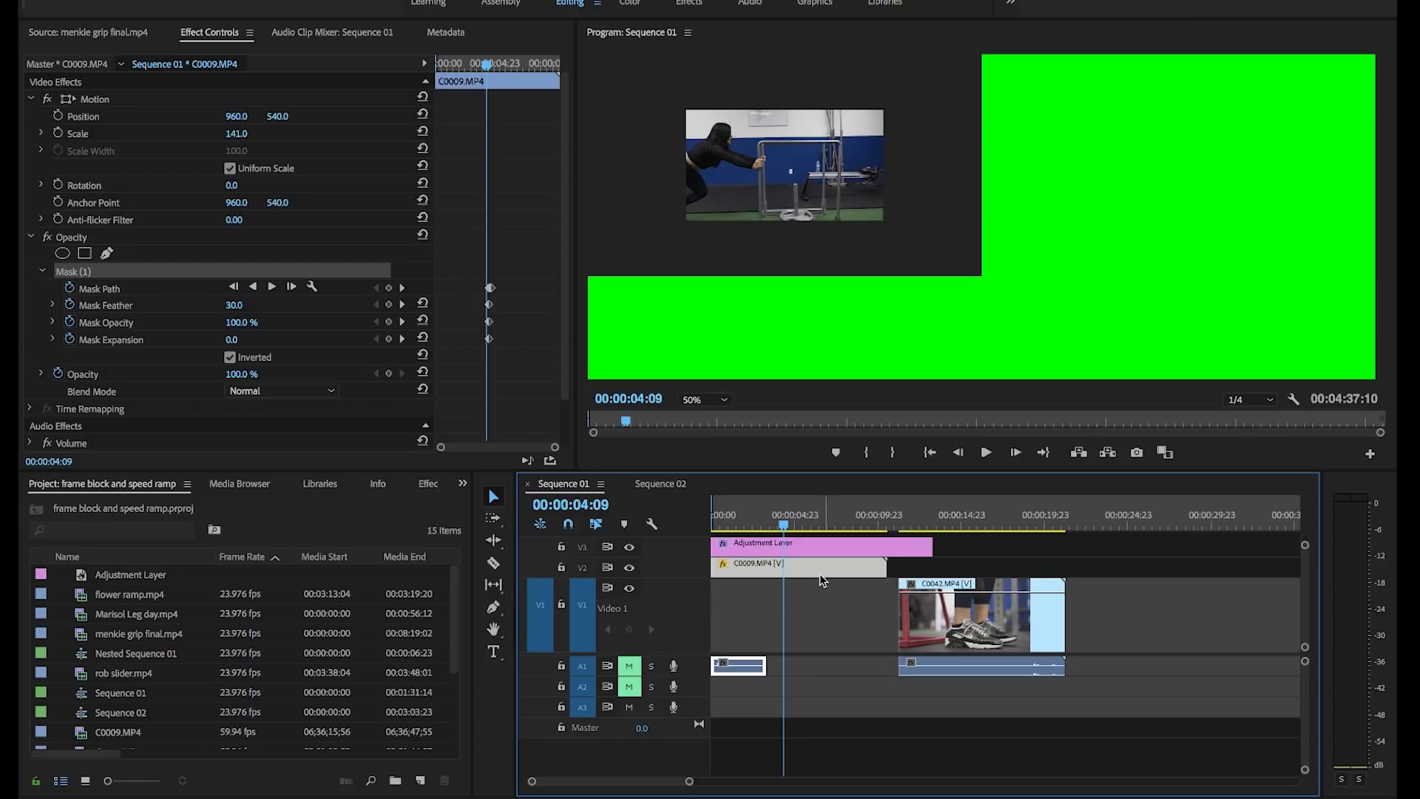
pyautogui.click(943, 526)
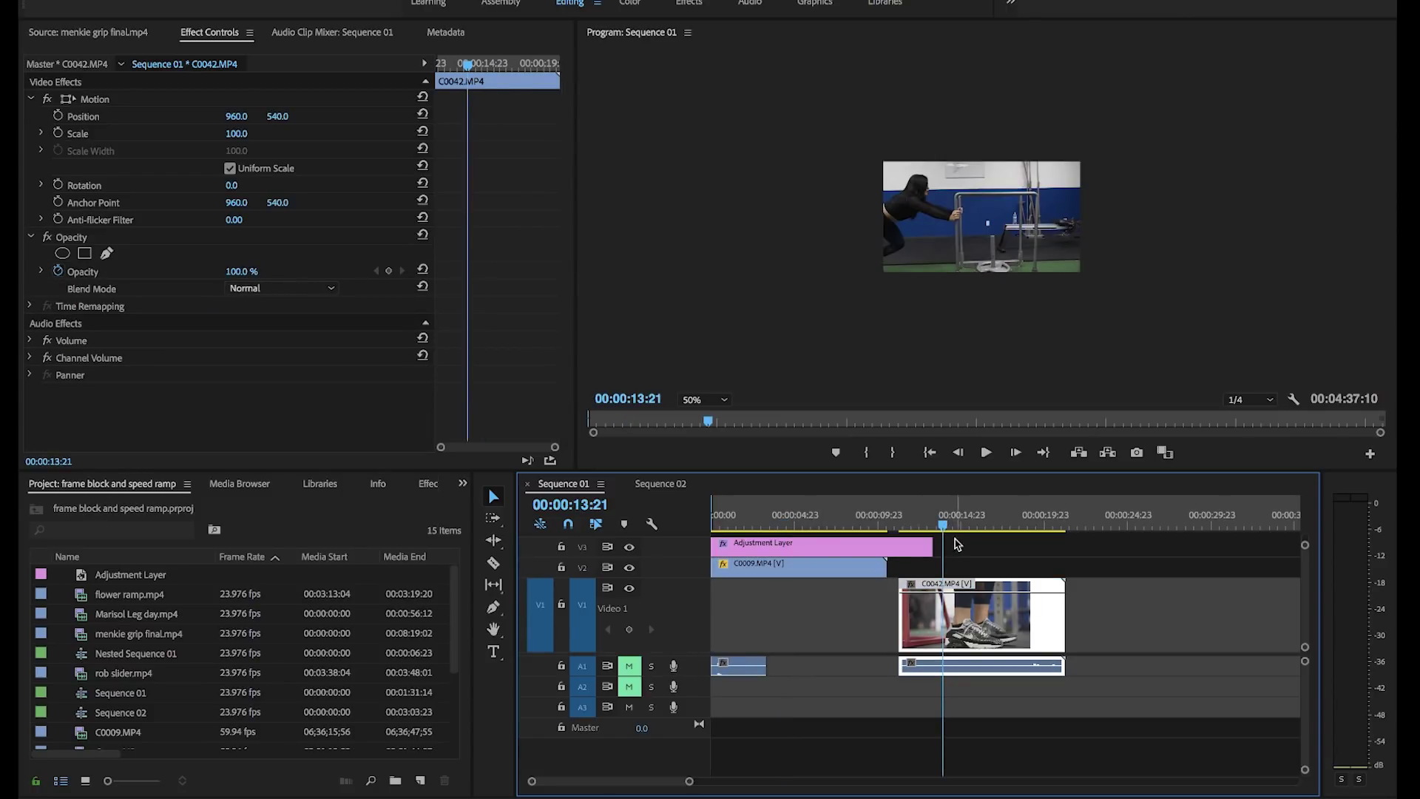
pyautogui.moveTo(943, 526)
pyautogui.mouseDown()
pyautogui.moveTo(1001, 527)
pyautogui.moveTo(939, 526)
pyautogui.mouseUp()
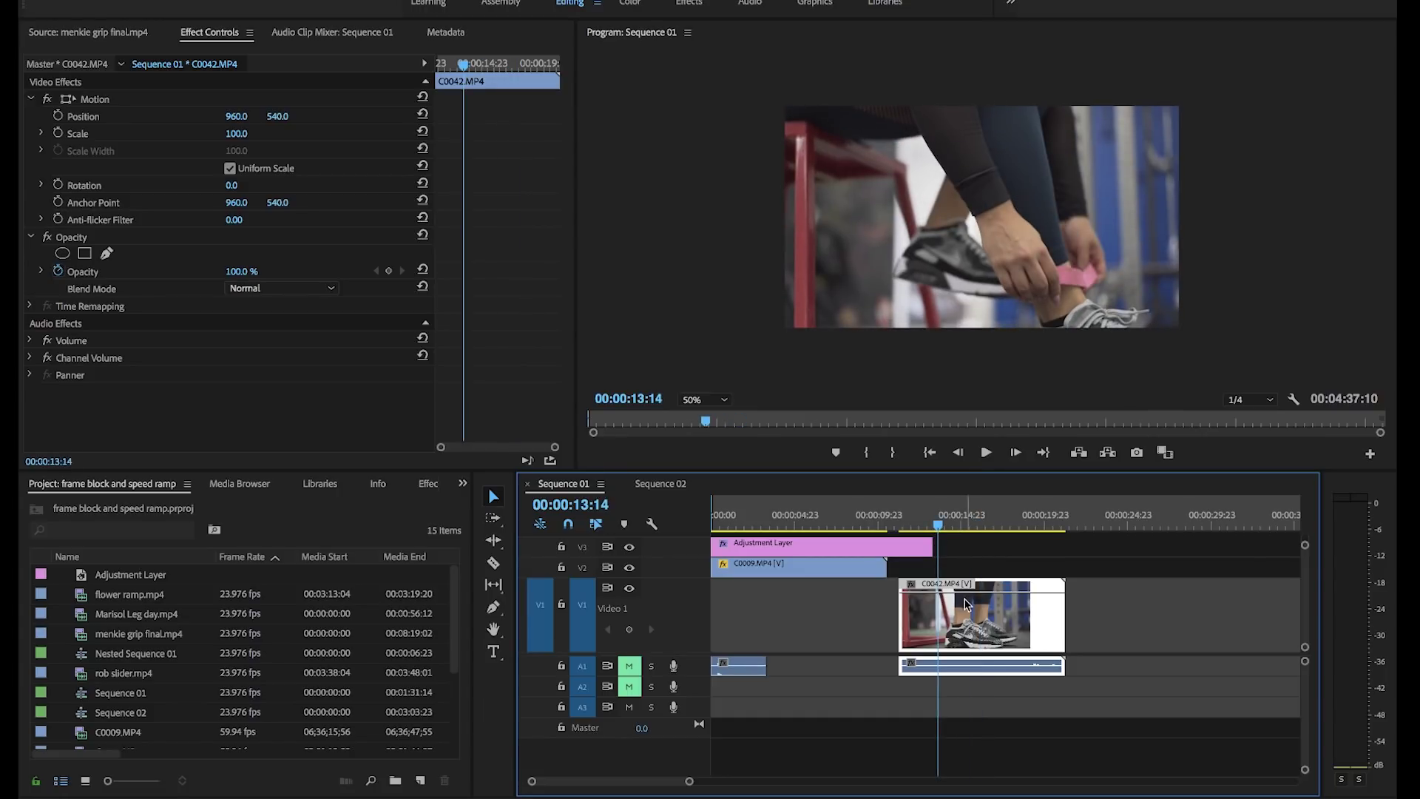
pyautogui.moveTo(785, 516); pyautogui.dragTo(787, 513)
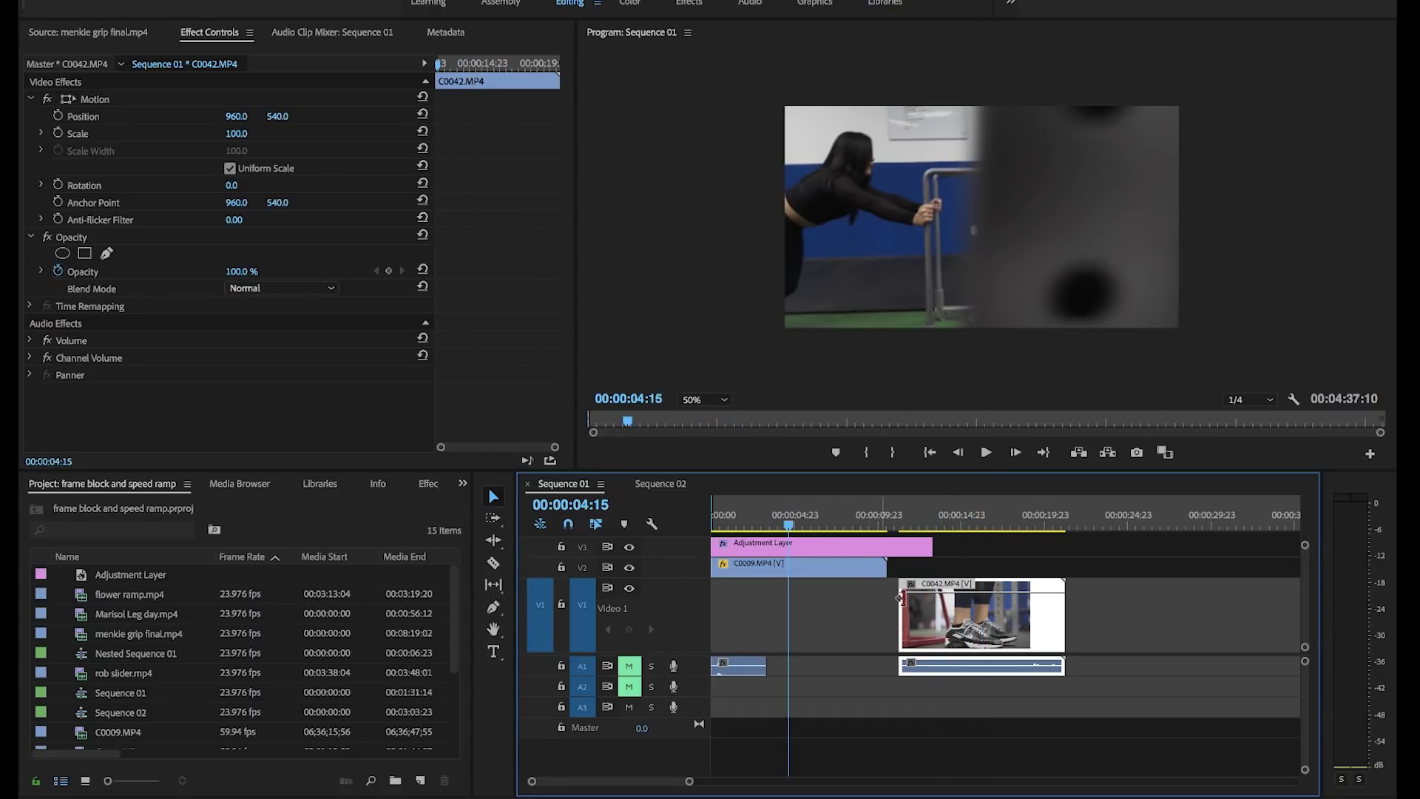
# - Slide C0042 left to start at 00:00:04:15 and step through the transition frames to check the reveal
pyautogui.moveTo(954, 634); pyautogui.dragTo(849, 628)
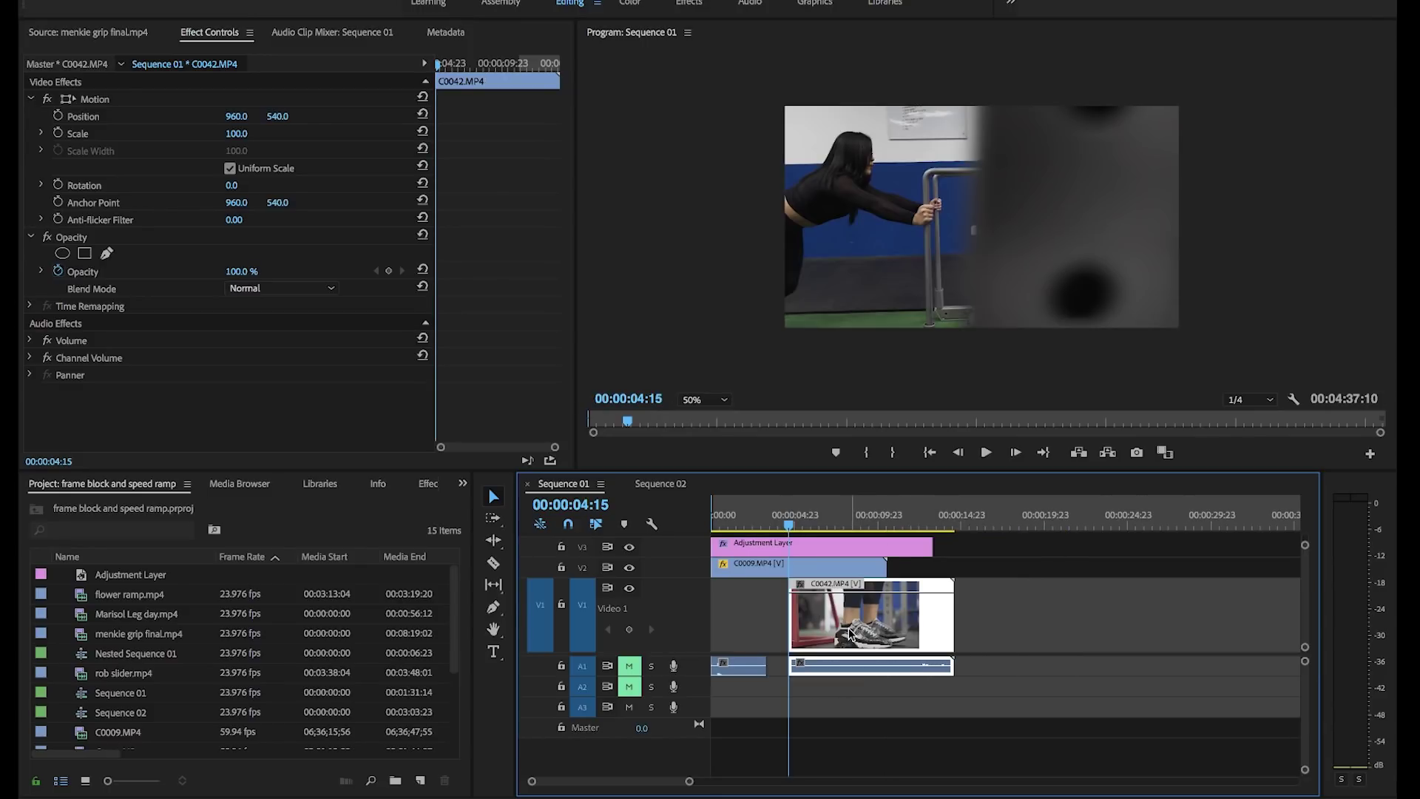
pyautogui.press('Left')
pyautogui.press('Left')
pyautogui.press('Left')
pyautogui.press('Left')
pyautogui.press('Left')
pyautogui.press('Left')
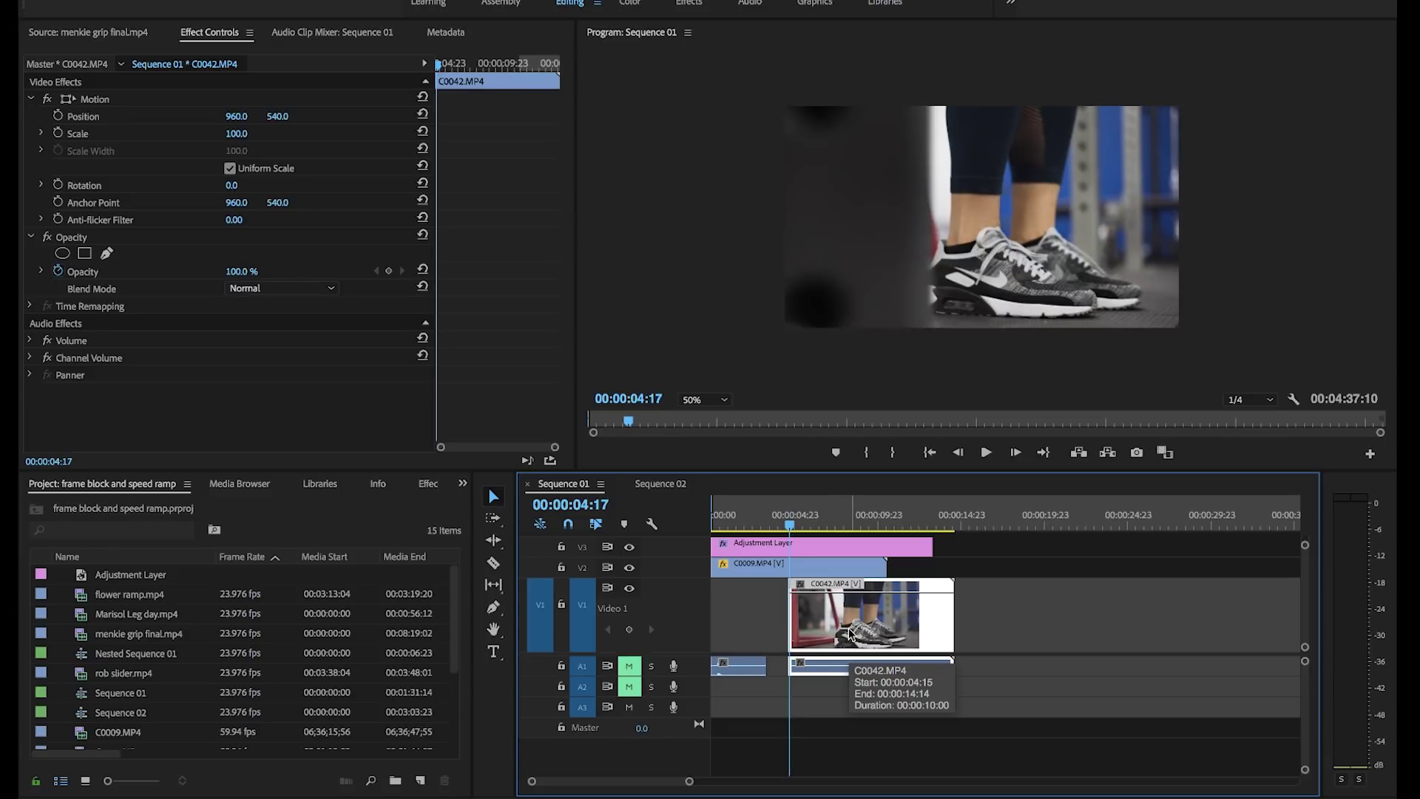
pyautogui.press('Right')
pyautogui.press('Right')
pyautogui.press('Right')
pyautogui.press('Right')
pyautogui.press('Right')
pyautogui.press('Right')
pyautogui.press('Right')
pyautogui.press('Right')
pyautogui.press('Right')
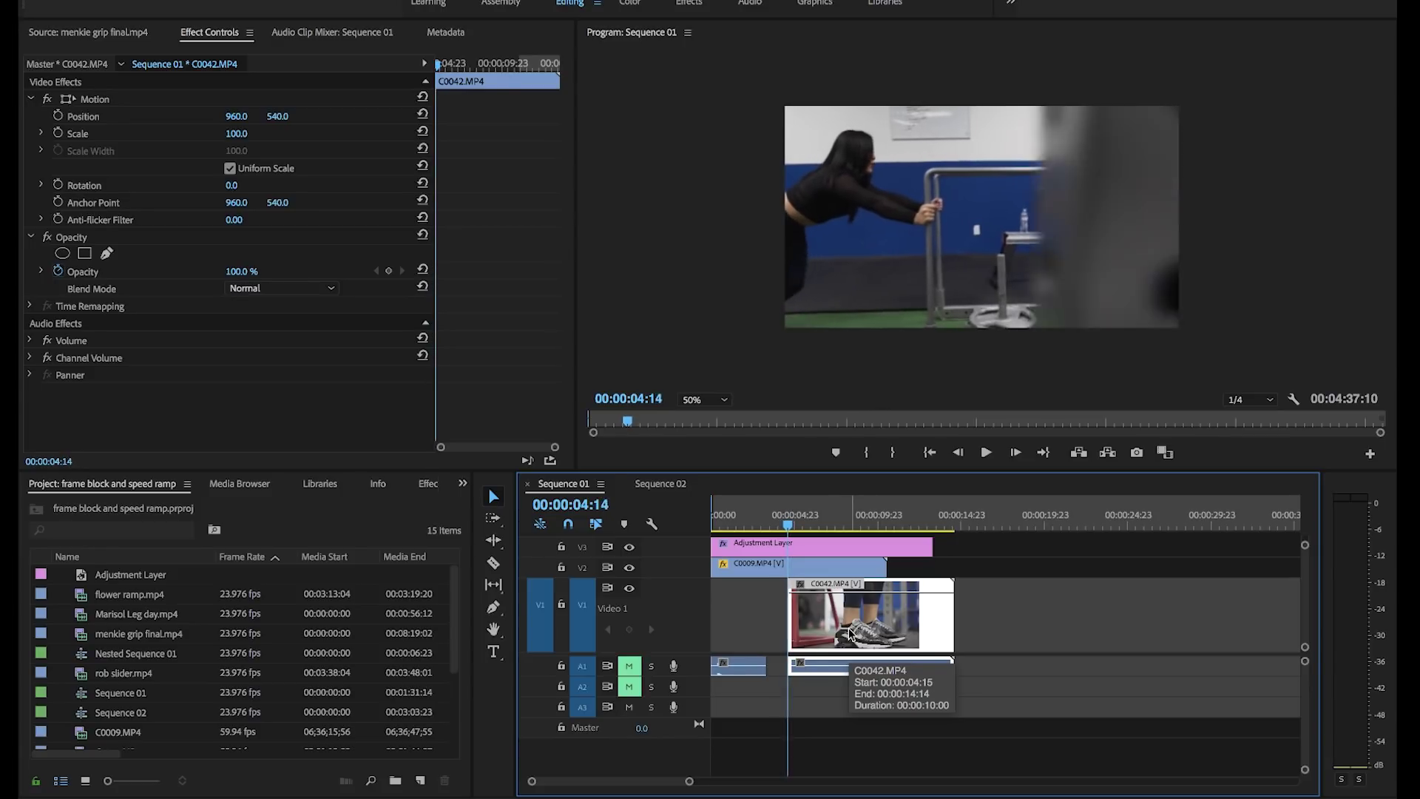
pyautogui.press('Left')
pyautogui.press('Left')
pyautogui.press('Left')
pyautogui.press('Left')
pyautogui.press('Left')
pyautogui.press('Left')
pyautogui.press('Left')
pyautogui.press('Left')
pyautogui.press('Left')
pyautogui.press('Left')
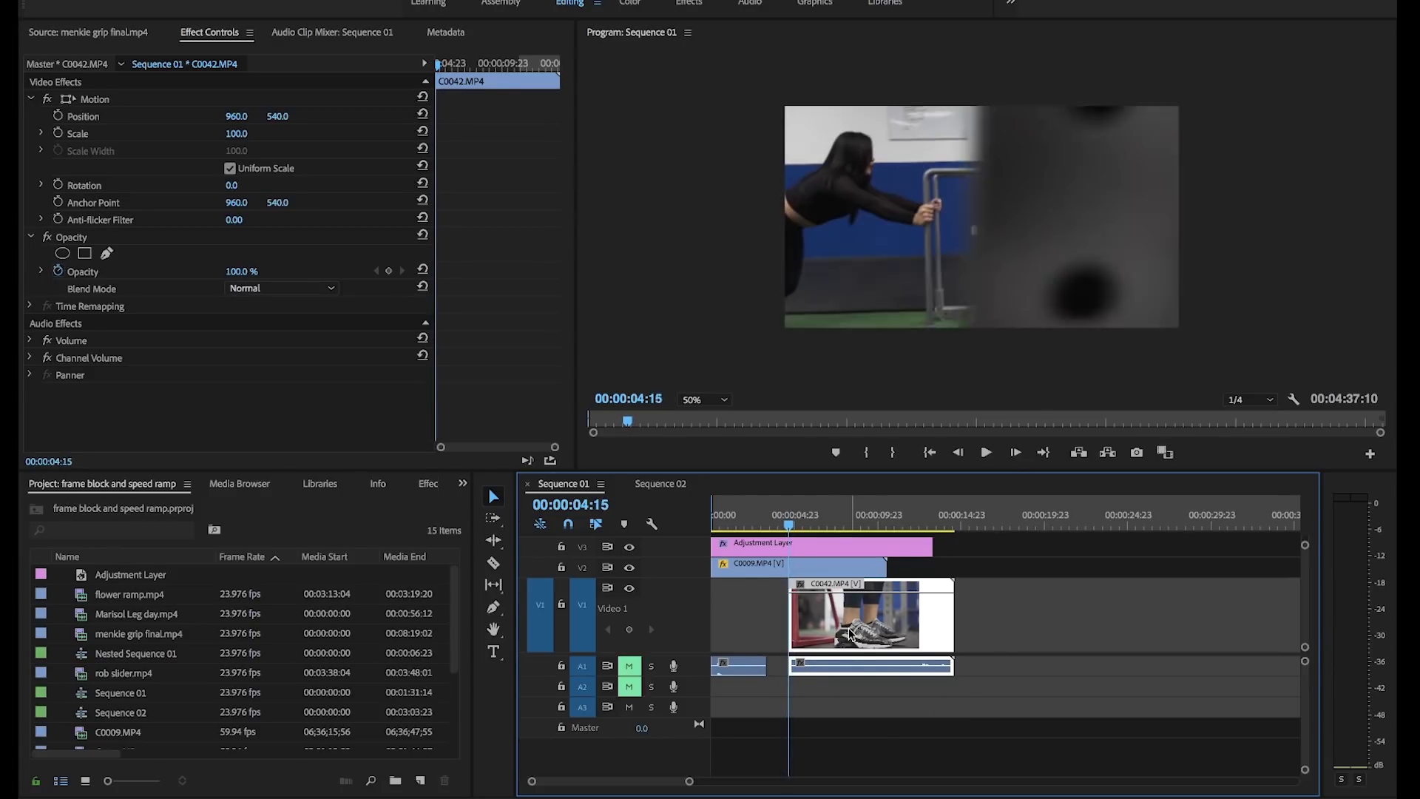
pyautogui.press('Right')
pyautogui.press('Right')
pyautogui.press('Right')
pyautogui.press('Right')
pyautogui.press('Right')
pyautogui.press('Right')
pyautogui.press('Right')
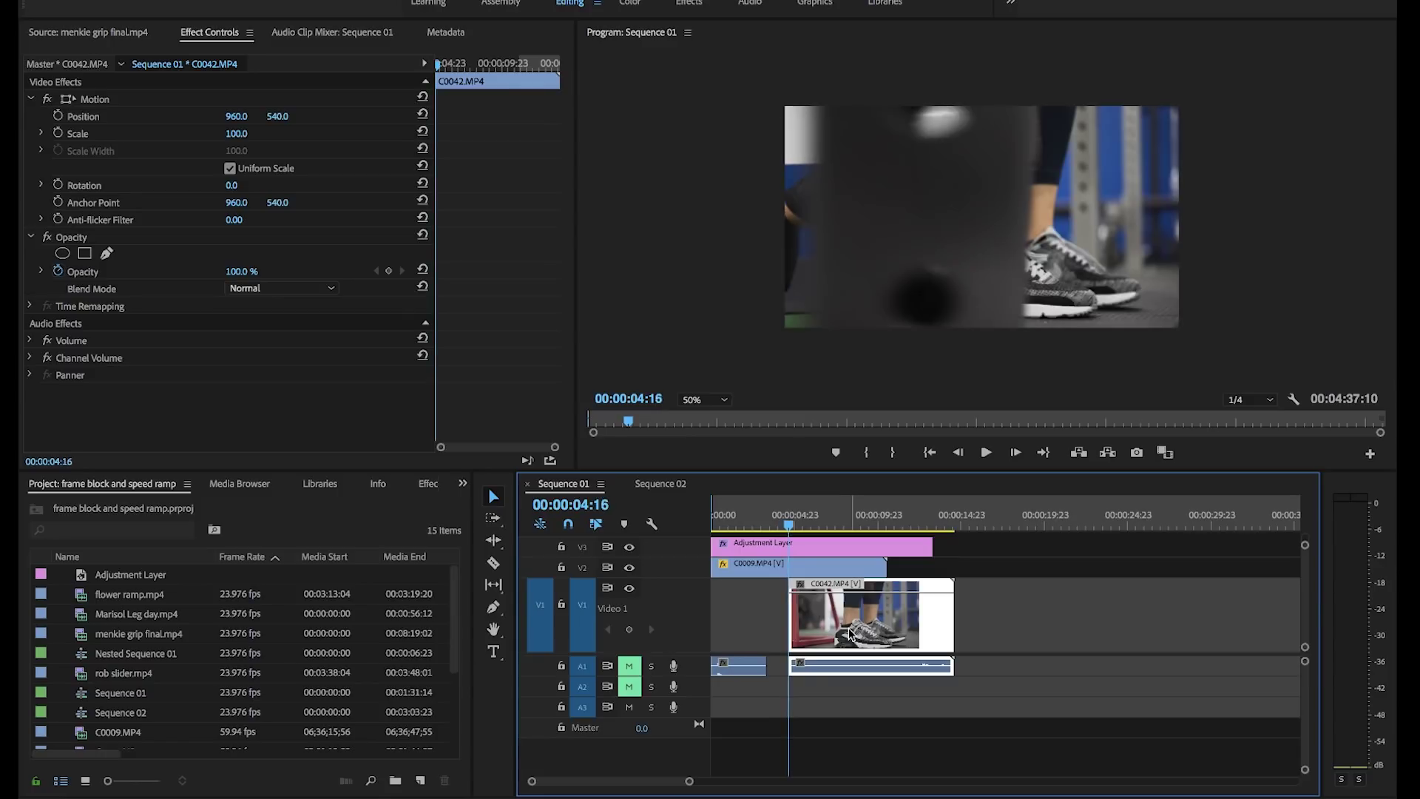
pyautogui.press('Left')
pyautogui.press('Left')
pyautogui.press('Left')
pyautogui.press('Left')
pyautogui.press('Left')
pyautogui.press('Left')
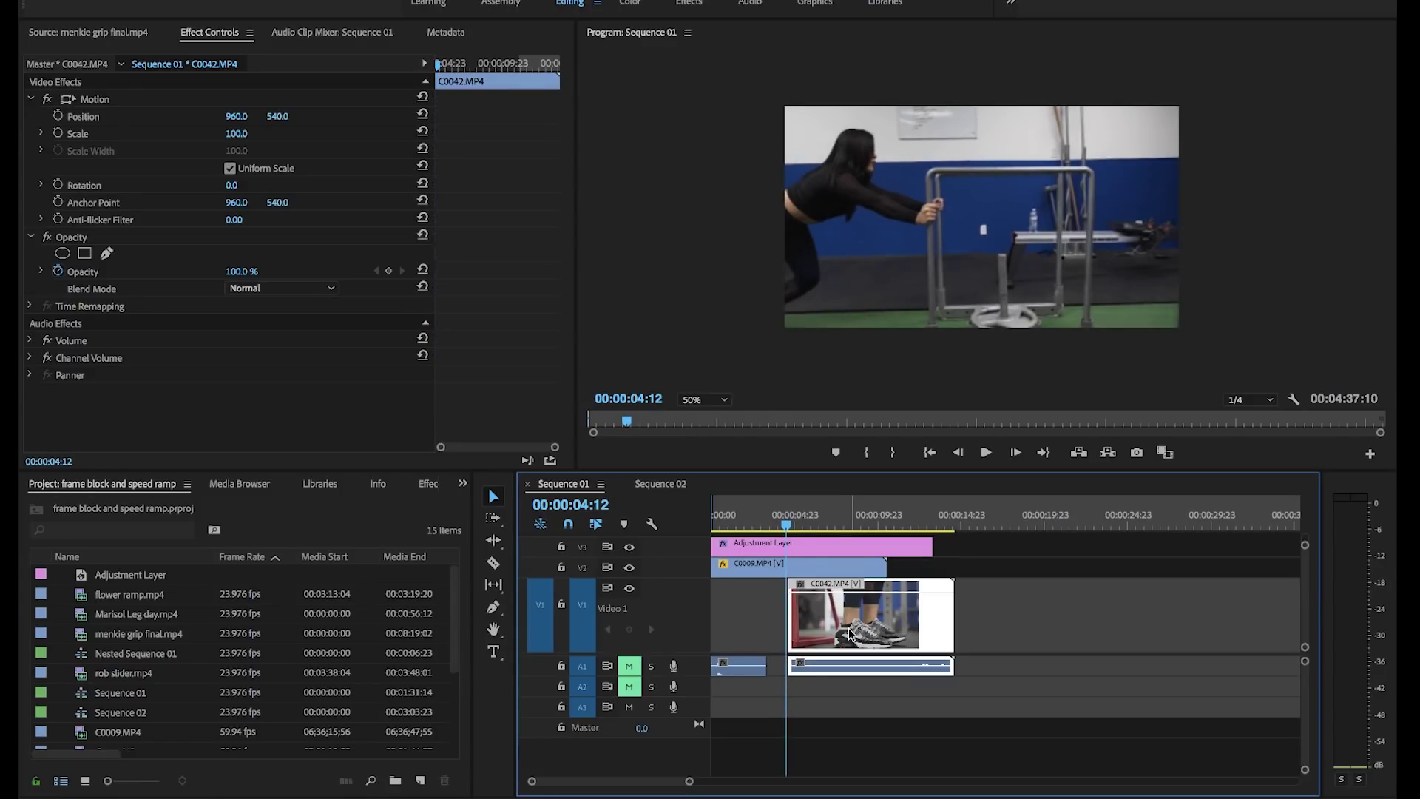
pyautogui.click(744, 515)
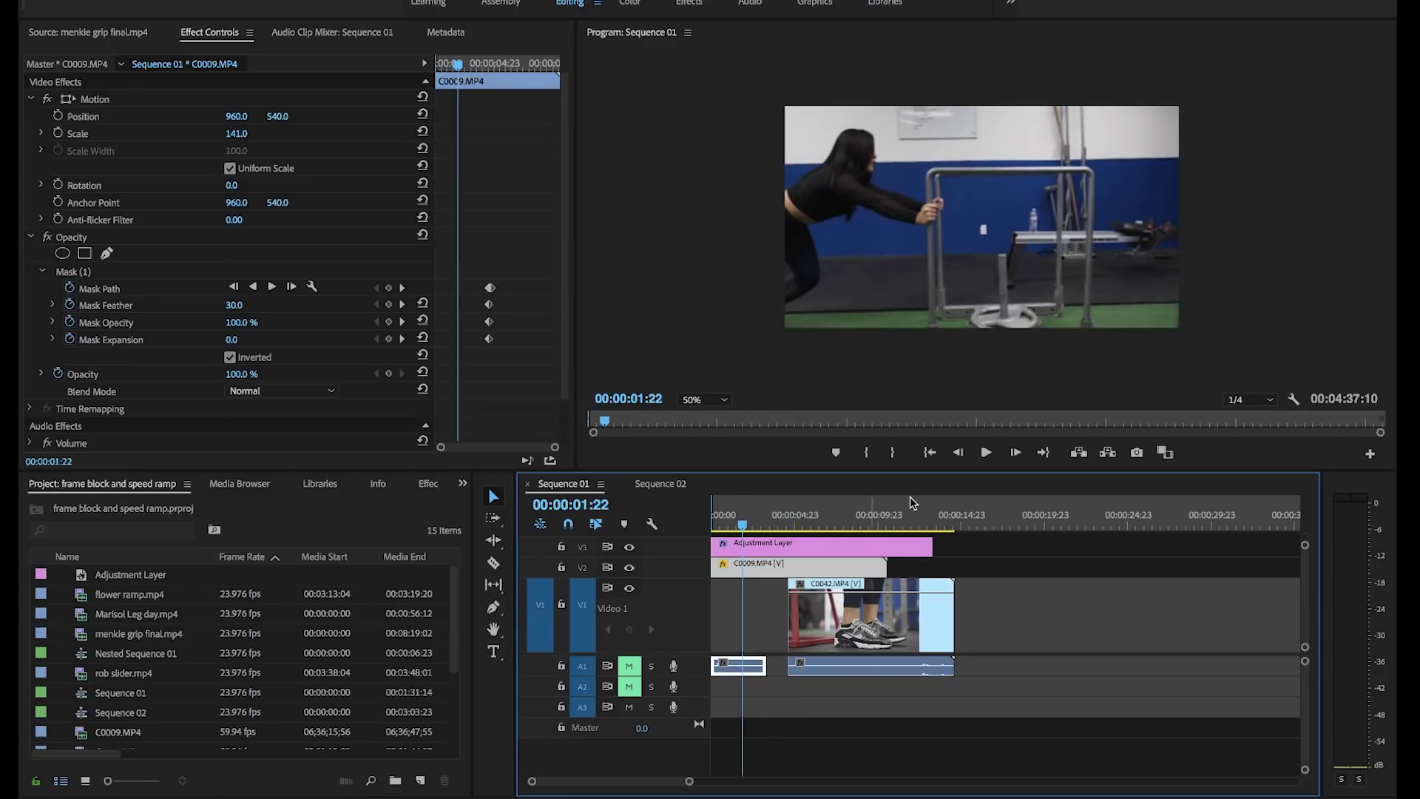
pyautogui.click(986, 454)
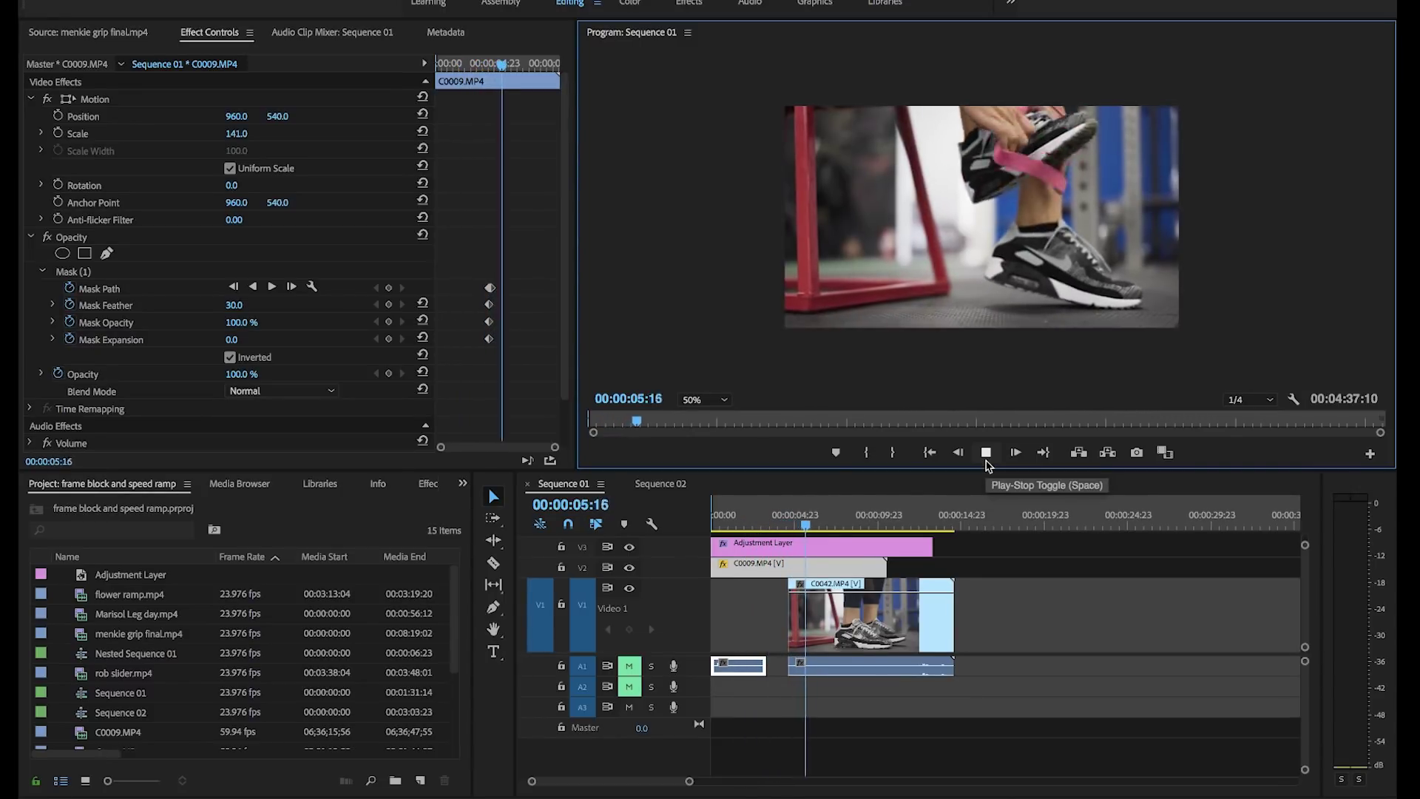
pyautogui.click(986, 453)
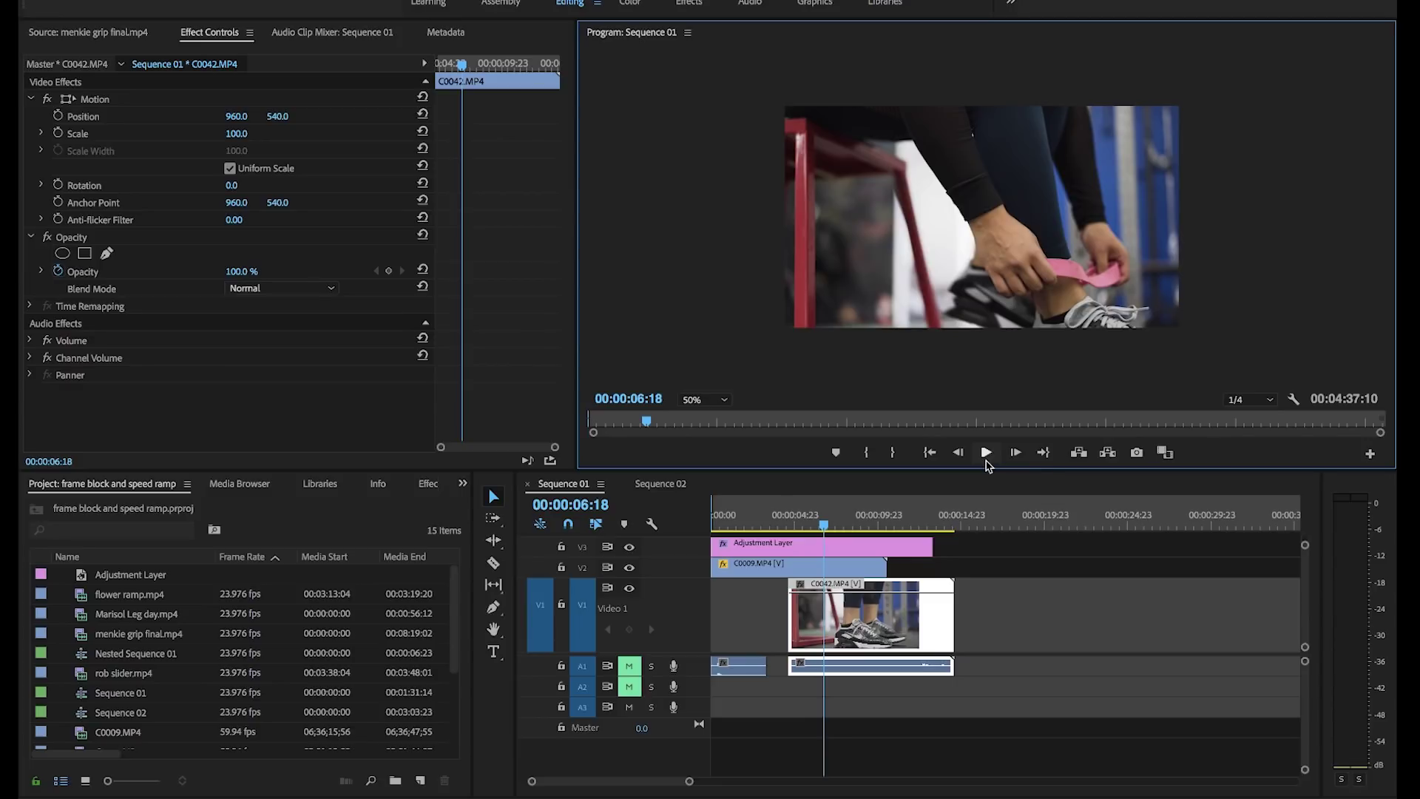
pyautogui.click(783, 520)
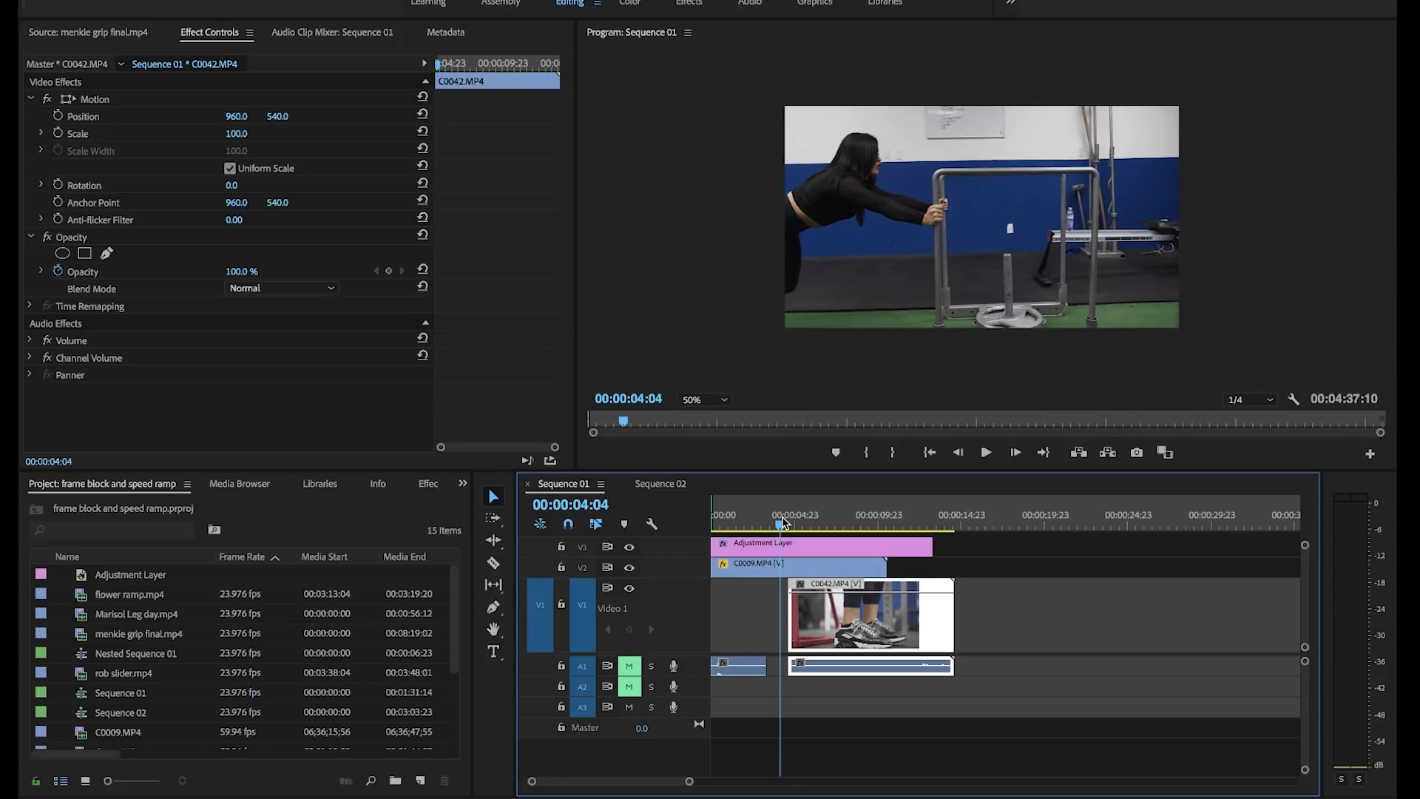
pyautogui.press('space')
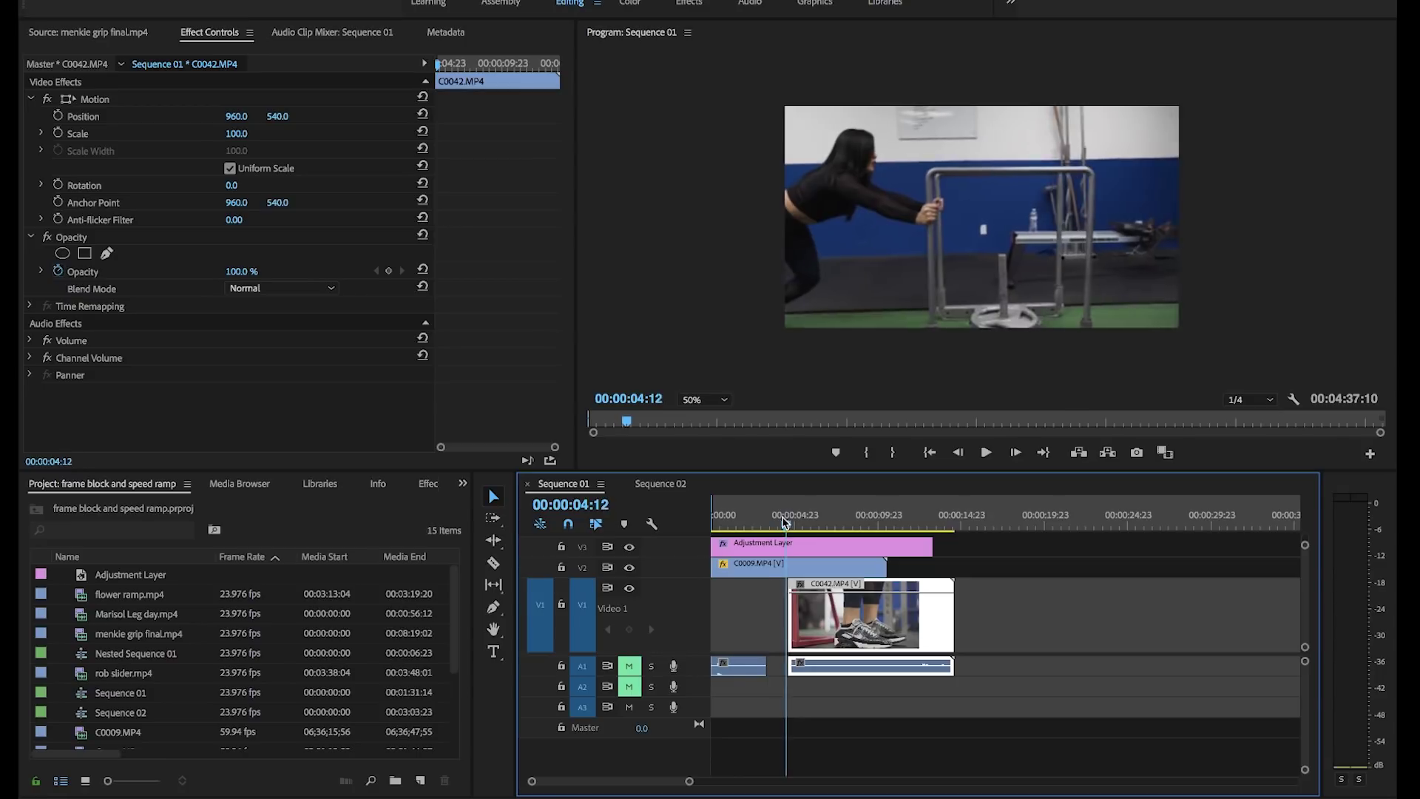
pyautogui.click(784, 521)
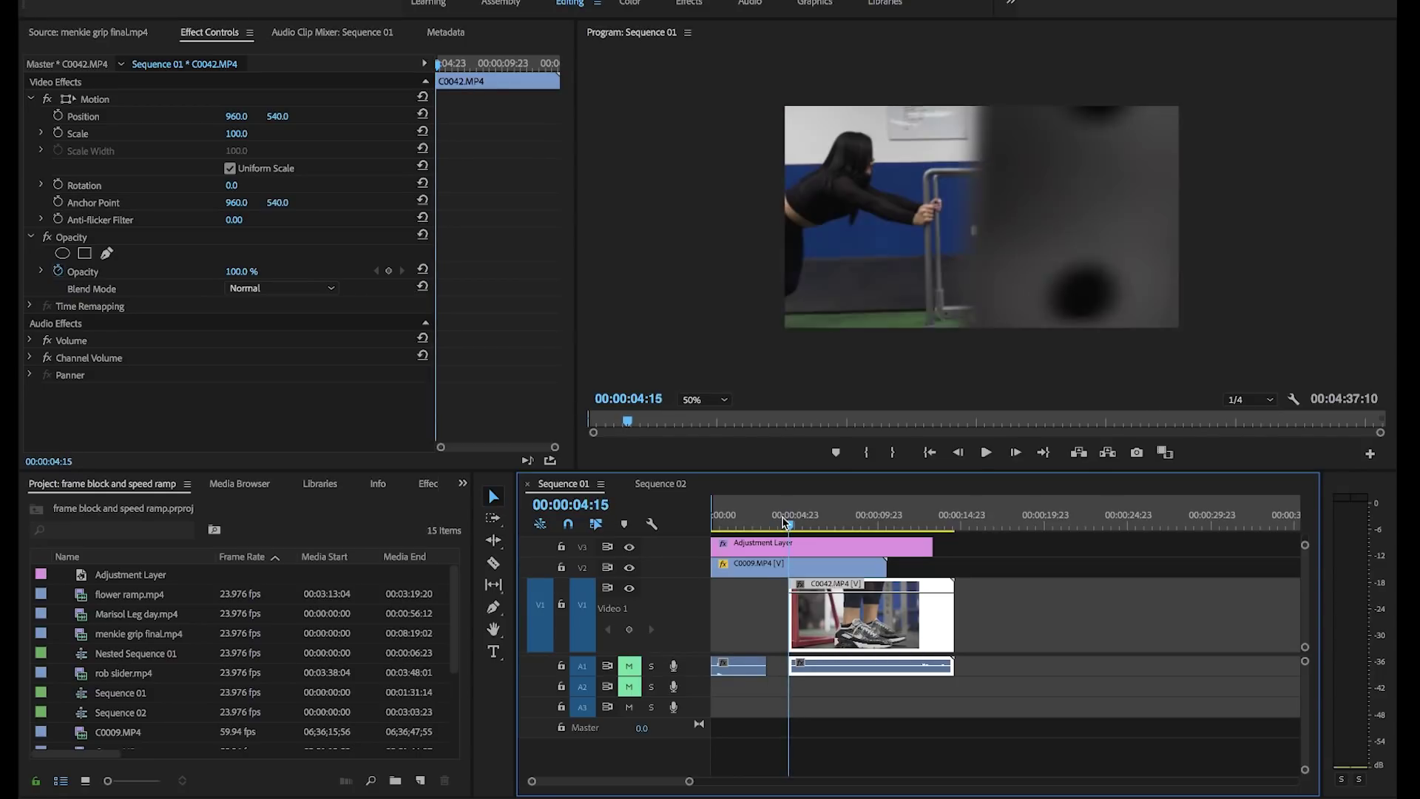
pyautogui.press('Right')
pyautogui.press('Right')
pyautogui.press('Right')
pyautogui.press('Right')
pyautogui.press('Right')
pyautogui.press('Right')
pyautogui.press('Right')
pyautogui.press('Right')
pyautogui.press('Right')
pyautogui.press('Right')
pyautogui.press('Right')
pyautogui.press('Right')
pyautogui.press('Right')
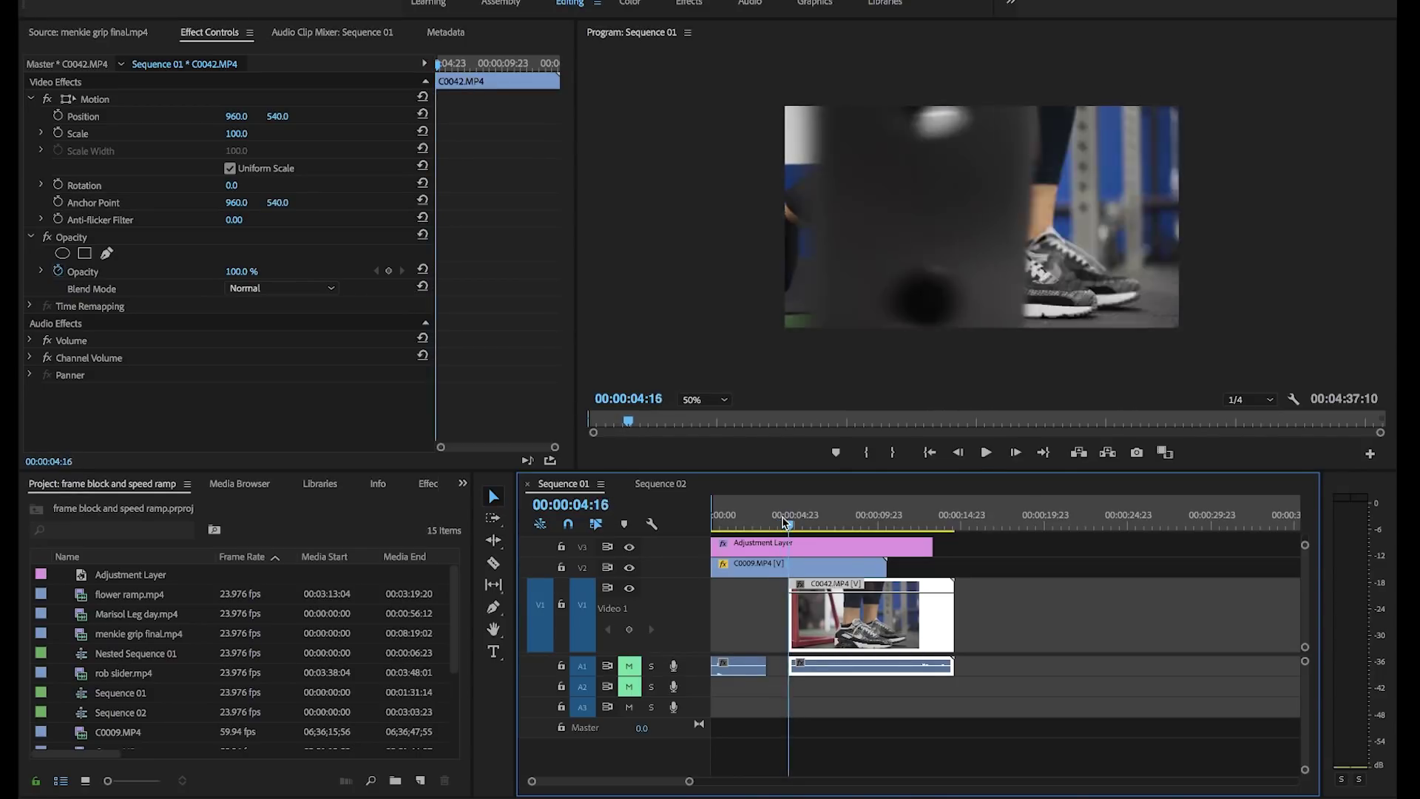
pyautogui.press('Left')
pyautogui.press('Left')
pyautogui.press('Left')
pyautogui.press('Left')
pyautogui.press('Left')
pyautogui.press('Left')
pyautogui.press('Left')
pyautogui.press('Left')
pyautogui.press('Left')
pyautogui.press('Left')
pyautogui.press('Left')
pyautogui.press('Left')
pyautogui.press('Left')
pyautogui.press('Left')
pyautogui.press('Left')
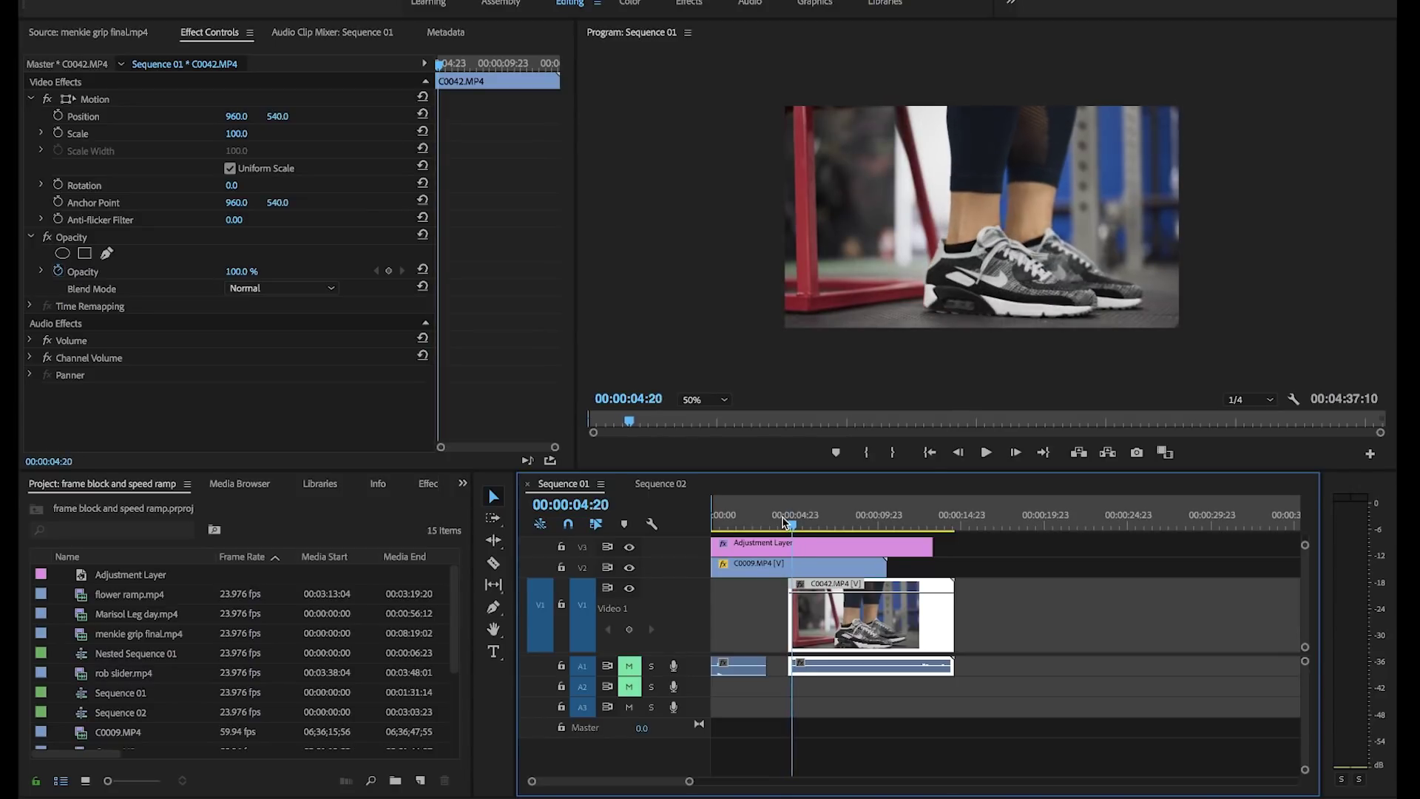
pyautogui.press('Right')
pyautogui.press('Right')
pyautogui.press('Right')
pyautogui.press('Right')
pyautogui.press('Right')
pyautogui.press('Right')
pyautogui.press('Right')
pyautogui.press('Right')
pyautogui.press('Right')
pyautogui.press('Right')
pyautogui.press('Right')
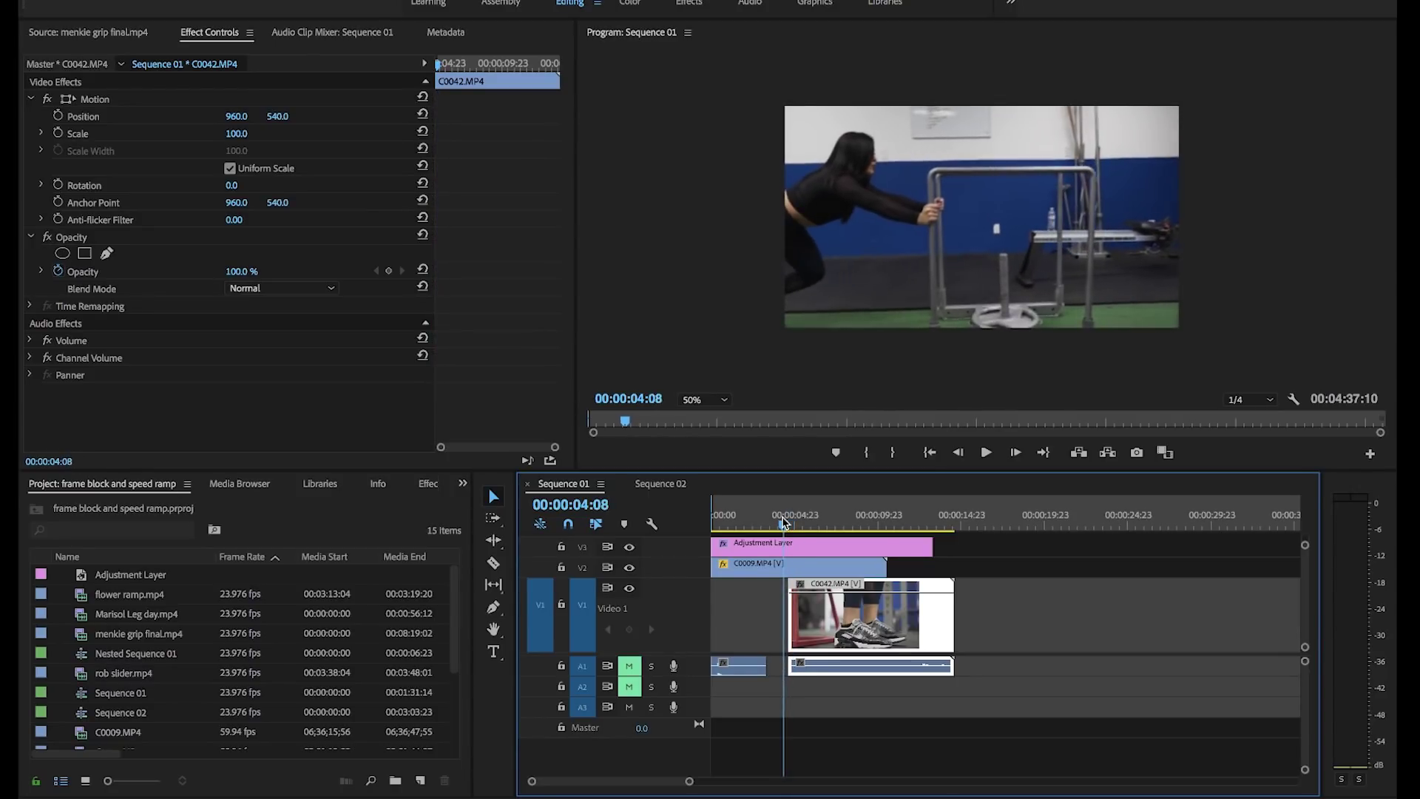
pyautogui.press('Right')
pyautogui.press('Right')
pyautogui.press('Right')
pyautogui.press('Right')
pyautogui.press('Right')
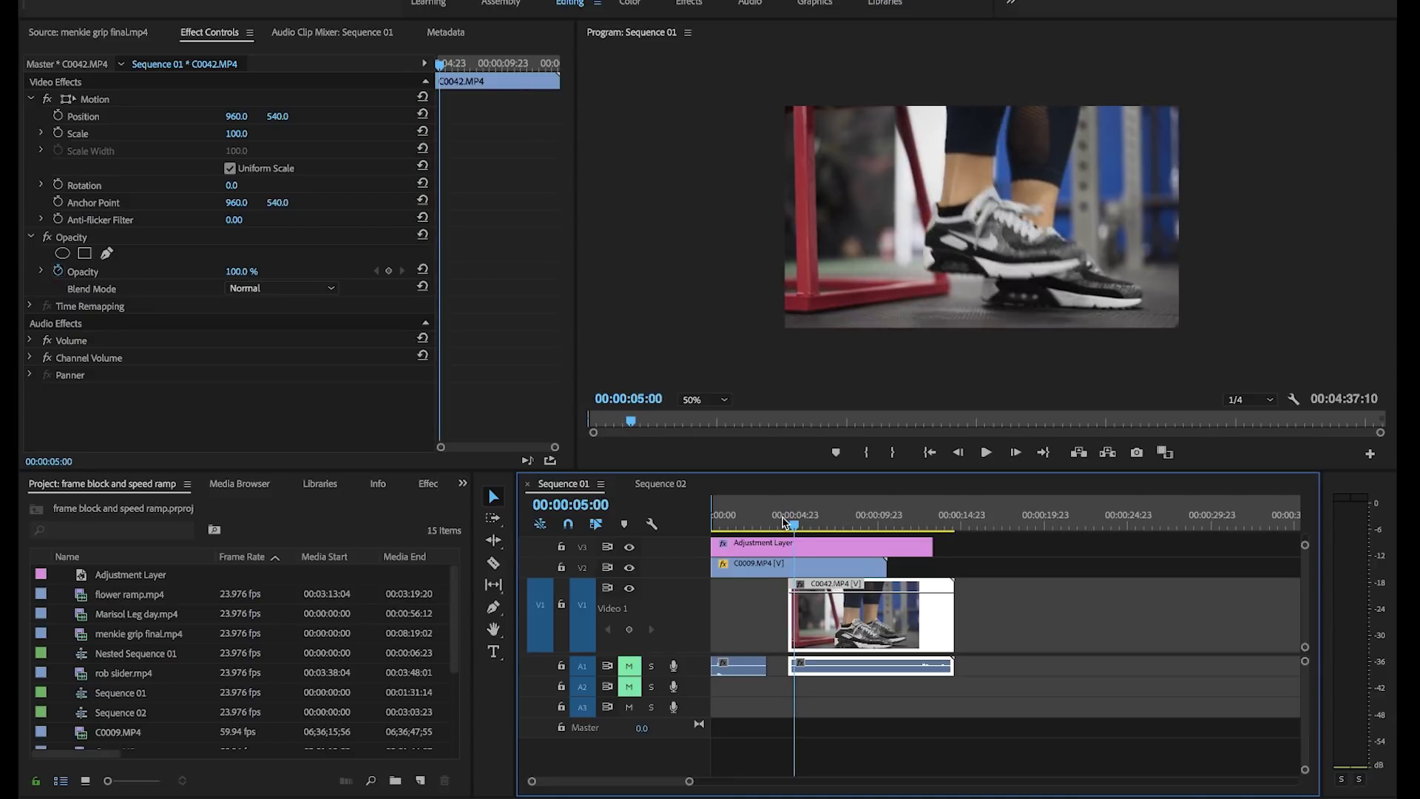
pyautogui.press('Right')
pyautogui.press('Right')
pyautogui.press('Left')
pyautogui.press('Left')
pyautogui.press('Left')
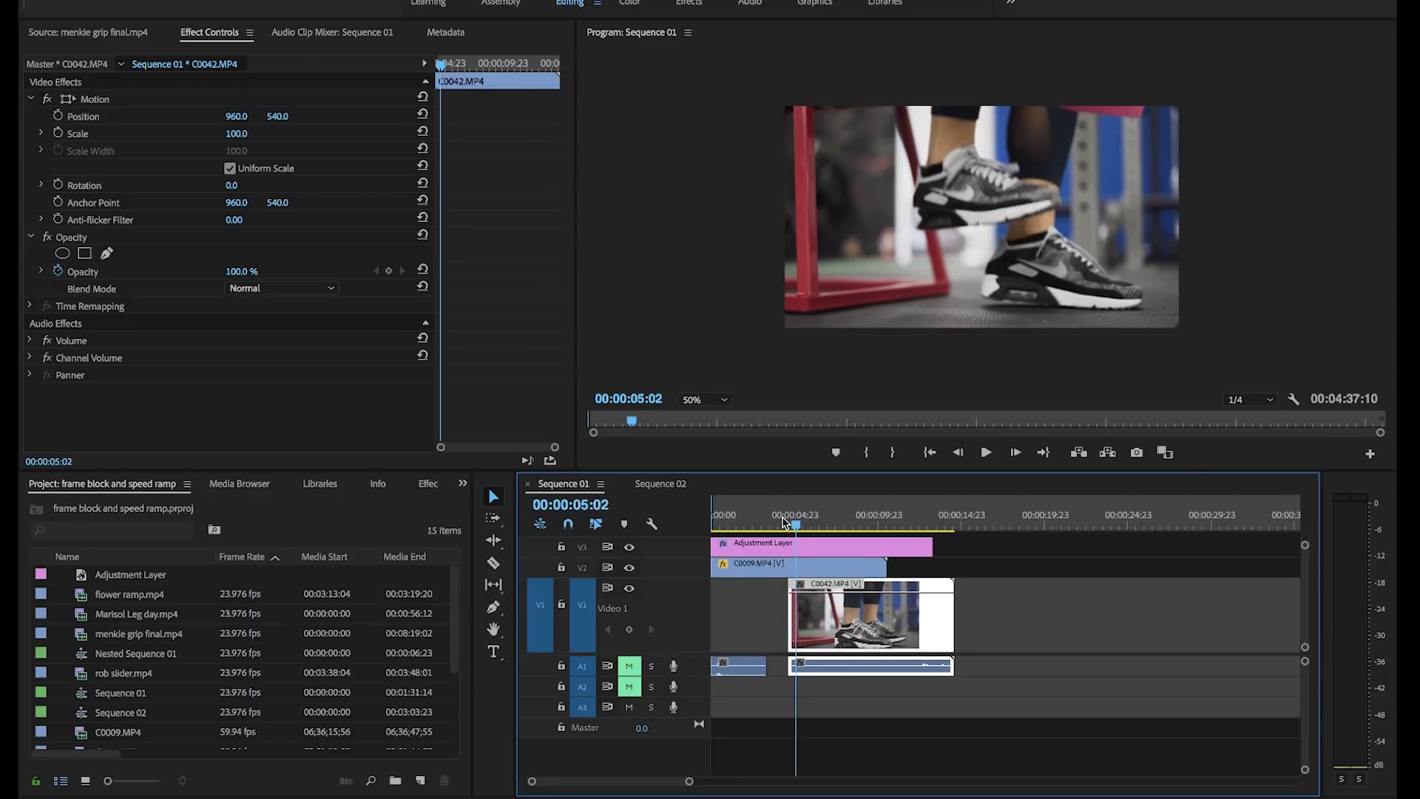
pyautogui.press('j')
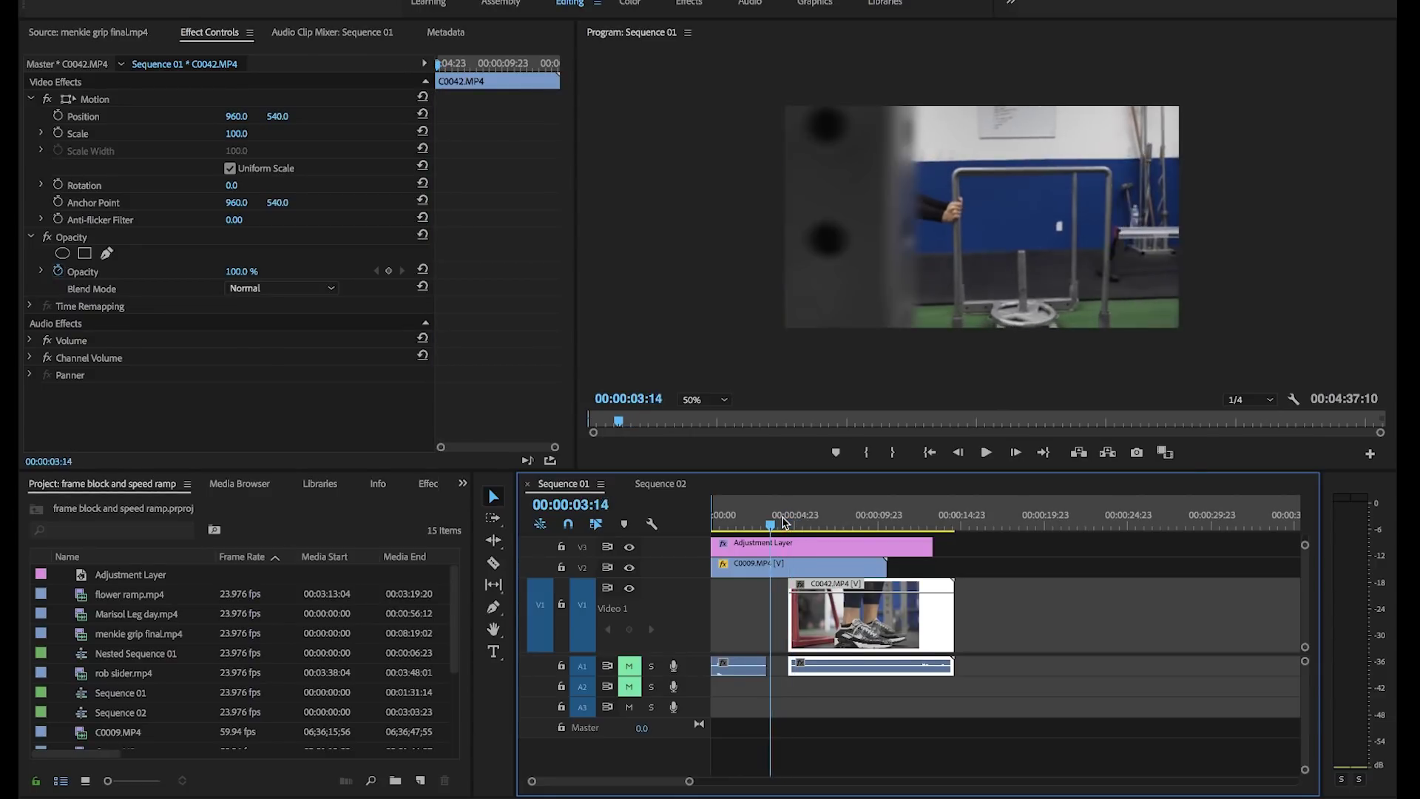
pyautogui.press('l')
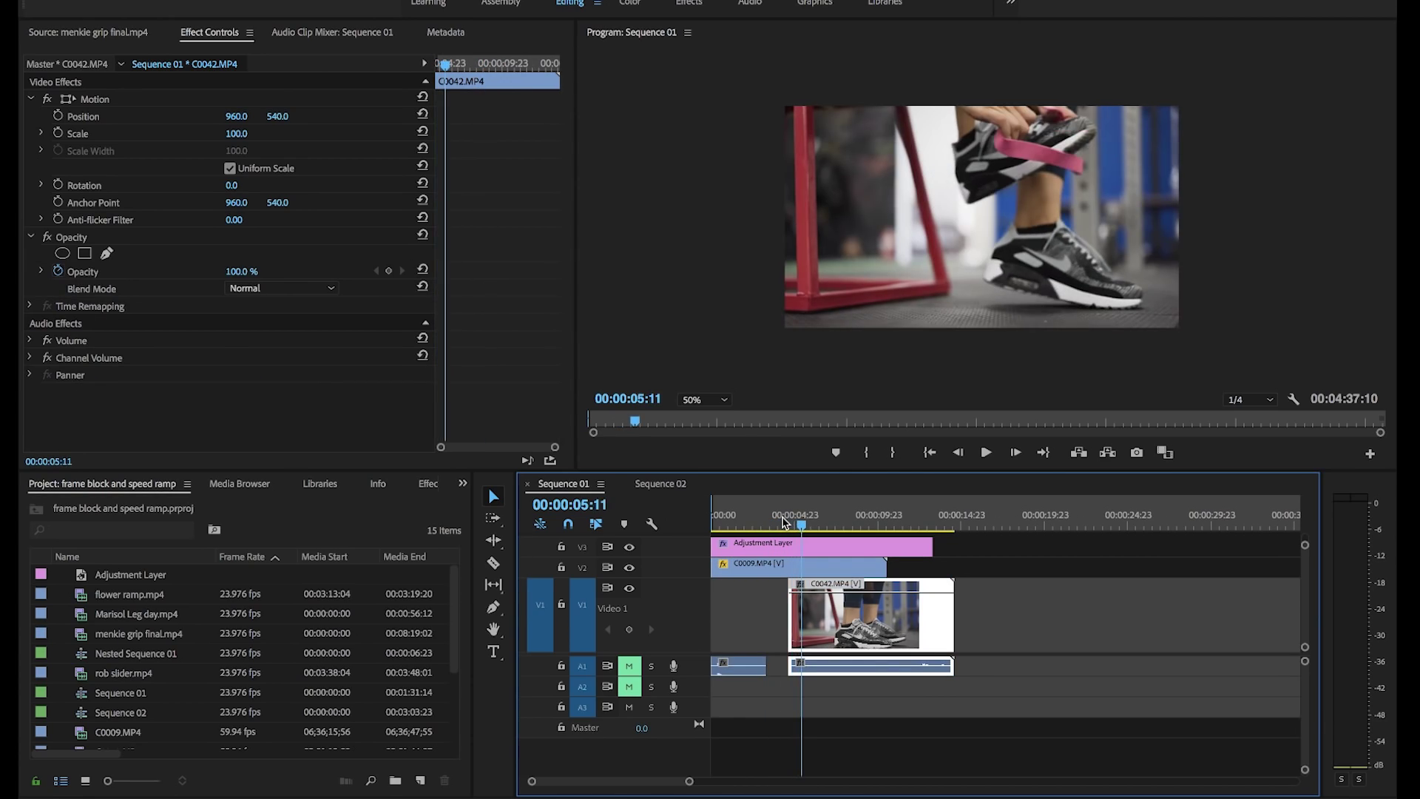
# - Move the playhead to the sled clip just before the cut
pyautogui.click(783, 518)
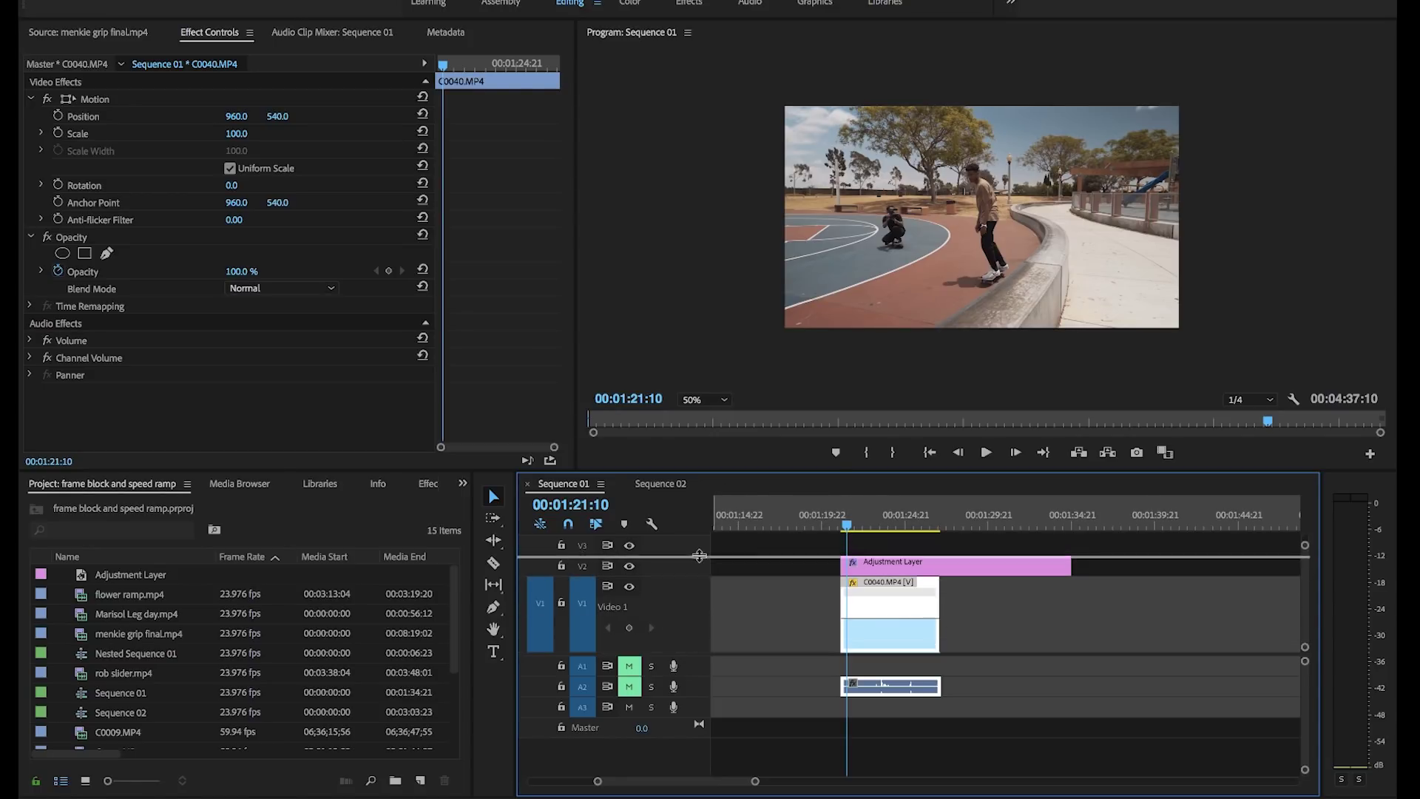
# - Enlarge the video tracks and show C0040's Time Remapping > Speed line on the timeline
pyautogui.moveTo(701, 581); pyautogui.dragTo(700, 579)
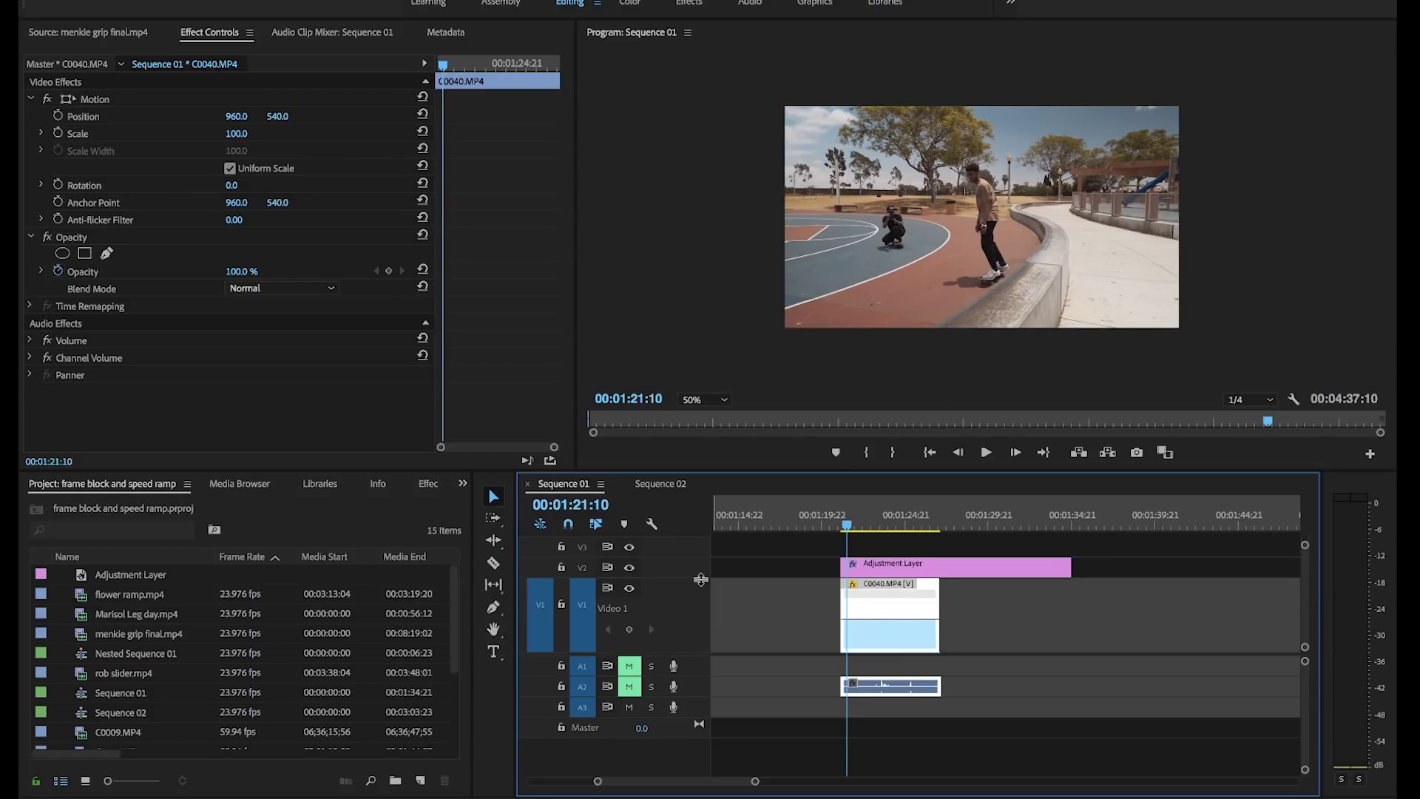
pyautogui.moveTo(716, 783); pyautogui.dragTo(721, 784)
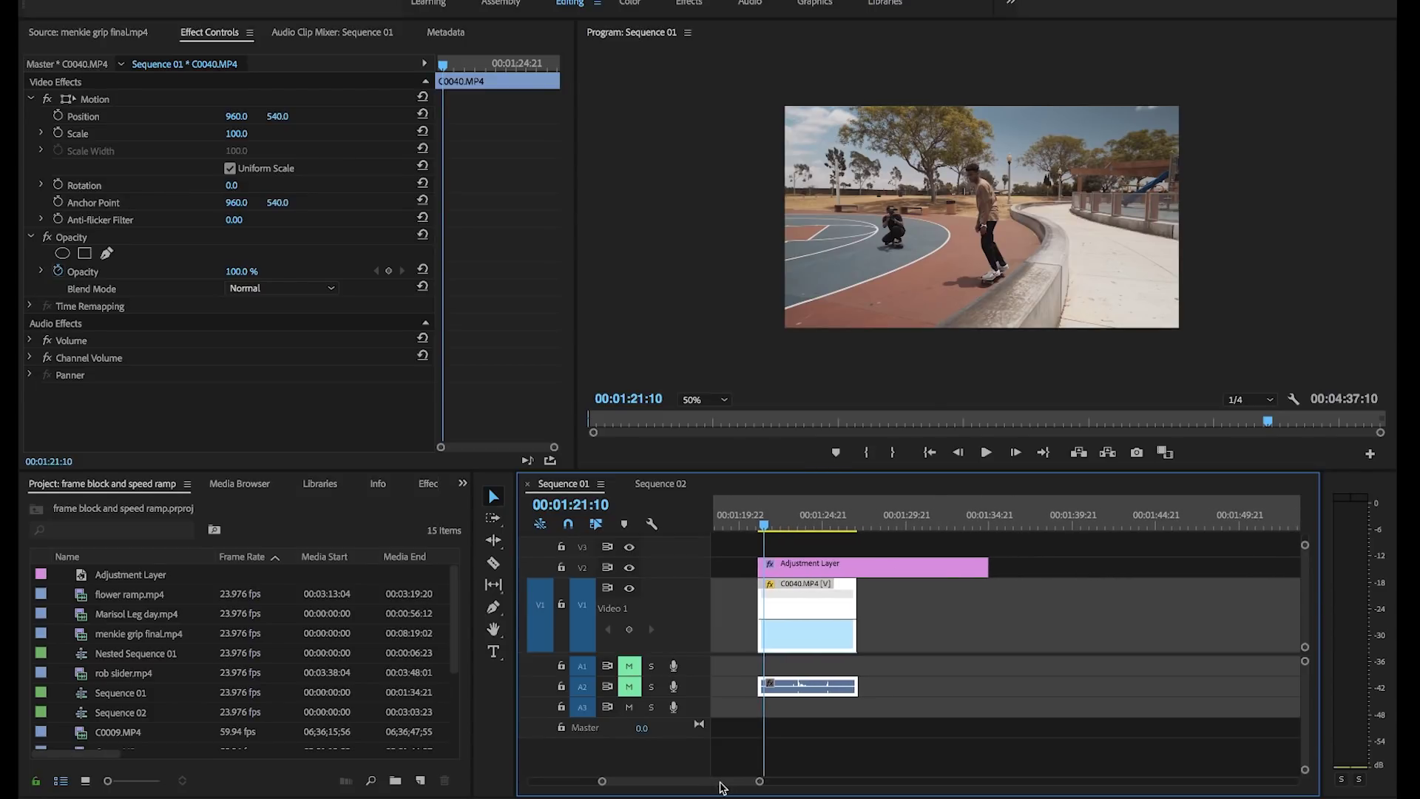
pyautogui.click(769, 584)
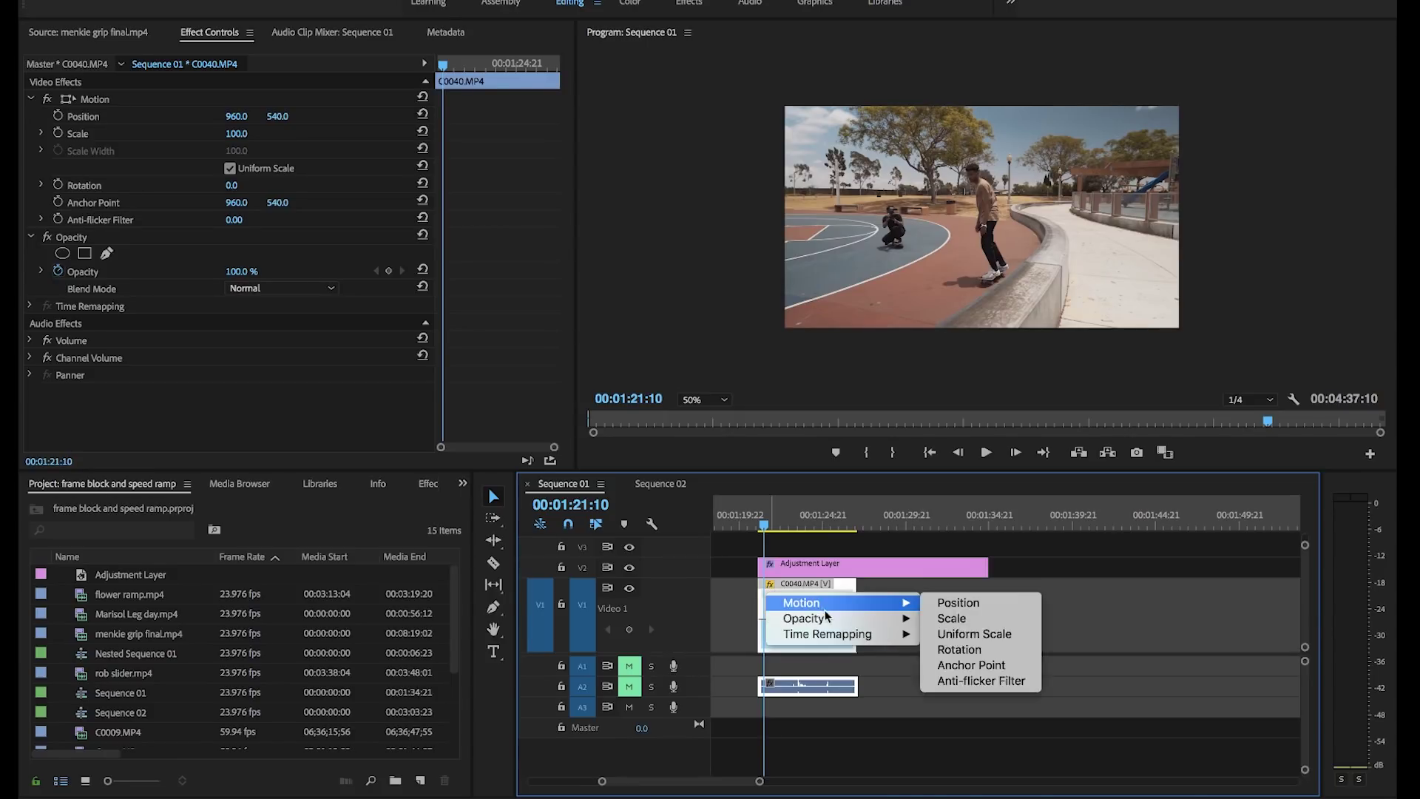
pyautogui.moveTo(854, 642)
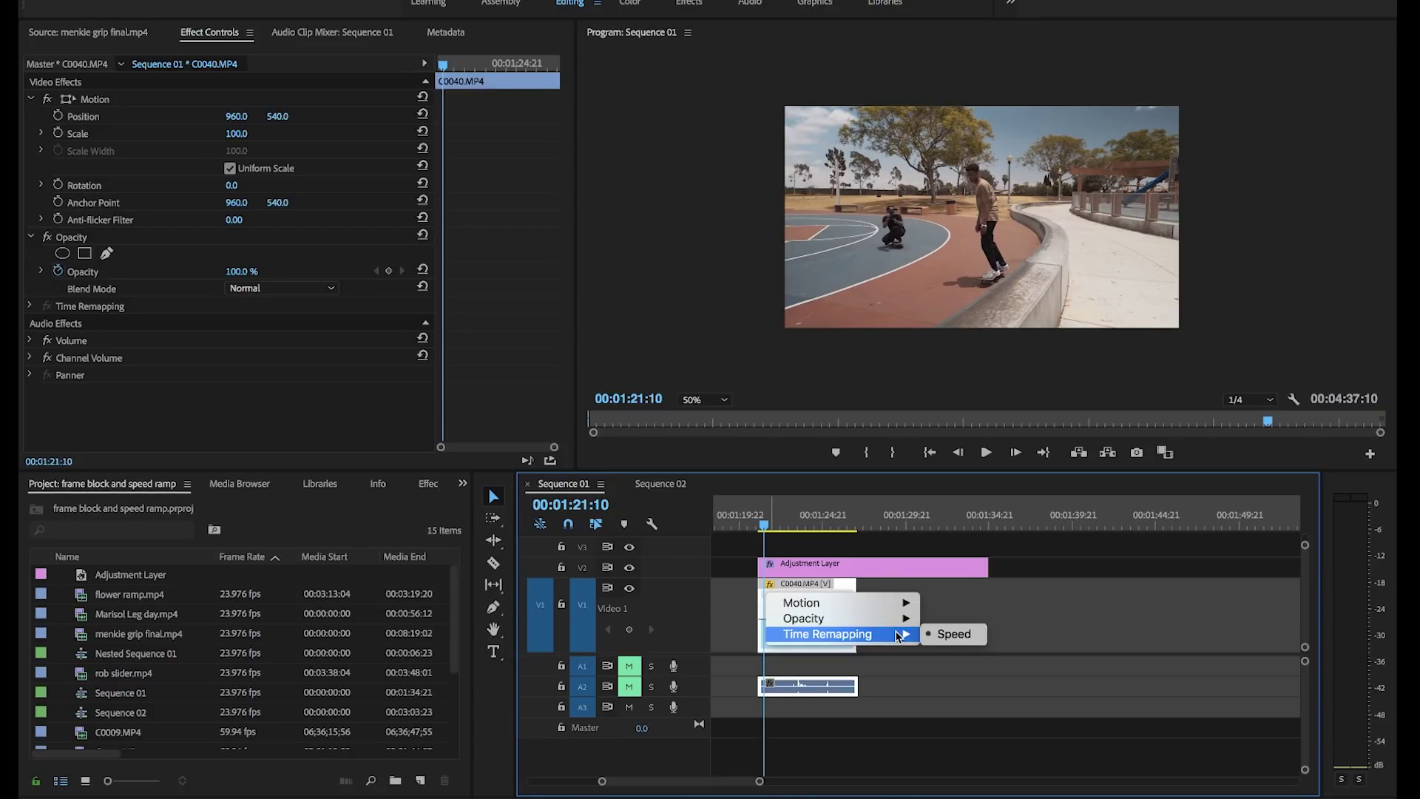
pyautogui.click(984, 627)
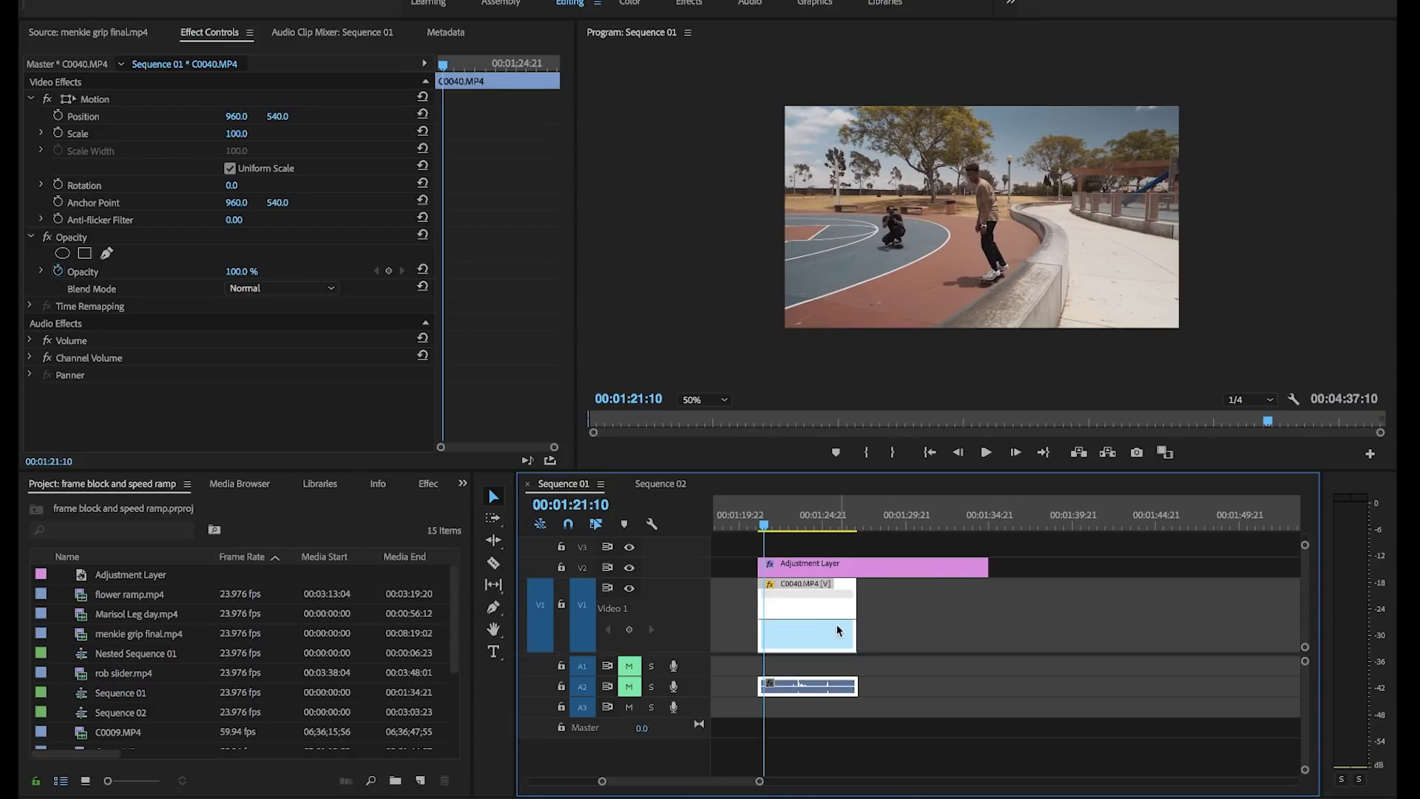
# - Test C0040 at 171% and 38% speed with playback, return it to 100%, and scrub for the ramp point
pyautogui.moveTo(829, 619); pyautogui.dragTo(829, 611)
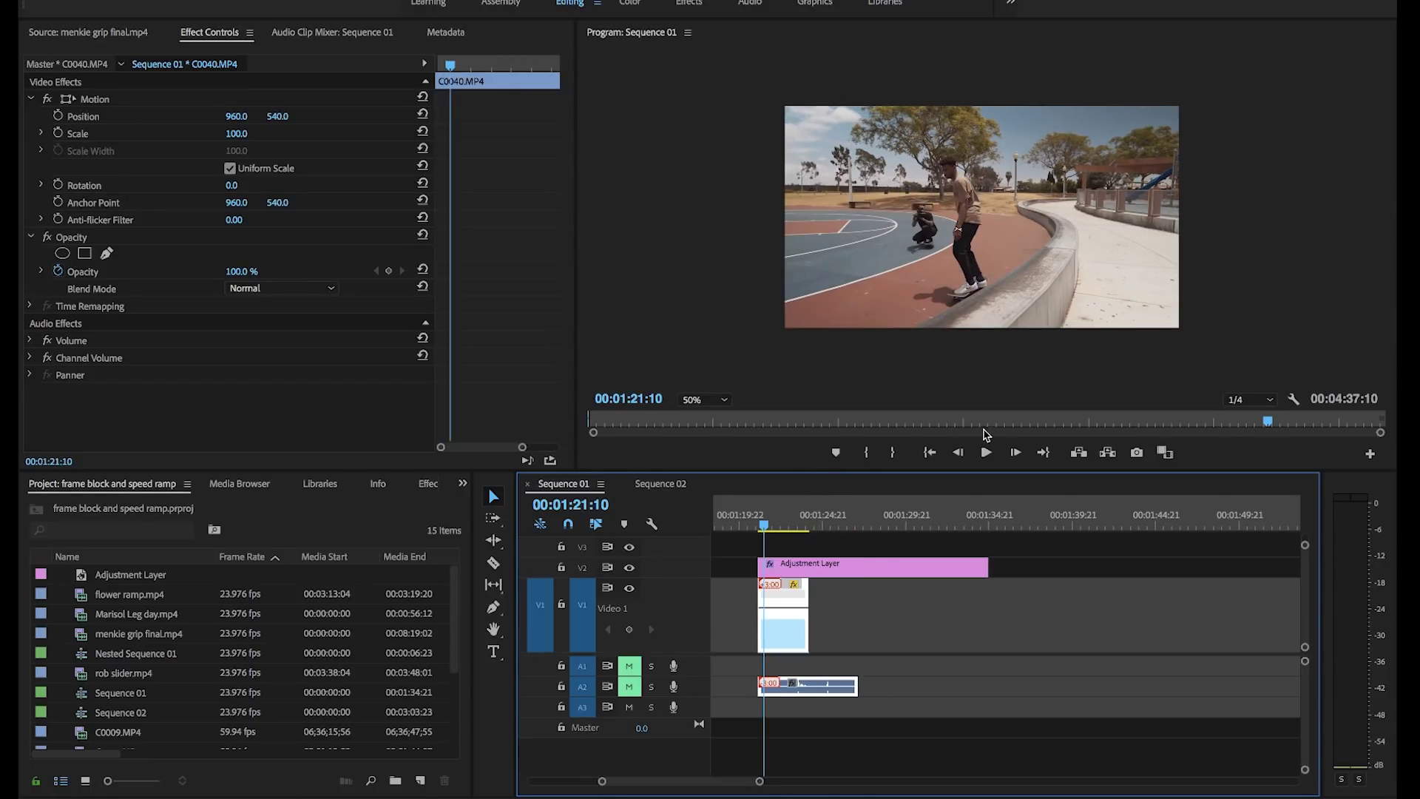
pyautogui.click(989, 452)
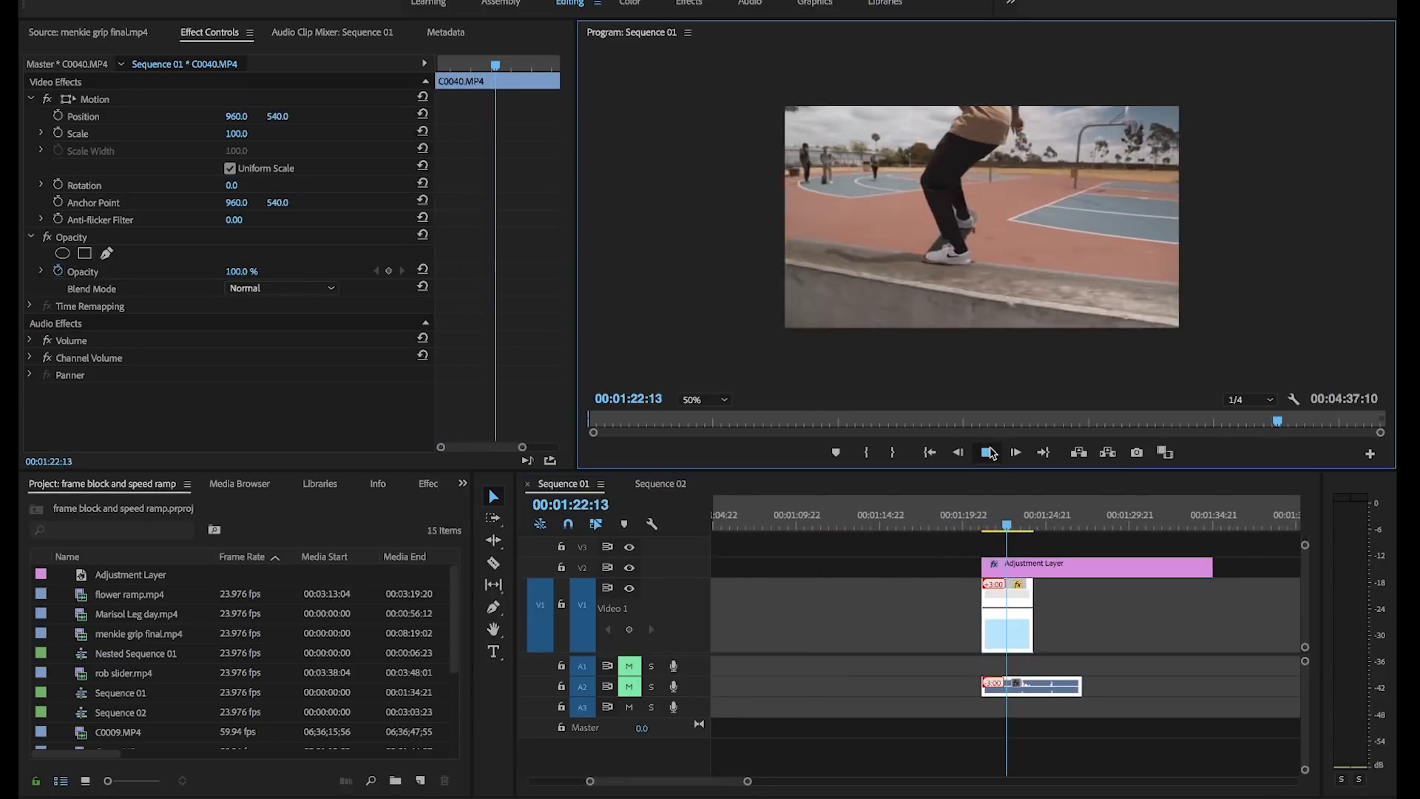
pyautogui.press('space')
pyautogui.moveTo(996, 605); pyautogui.dragTo(999, 633)
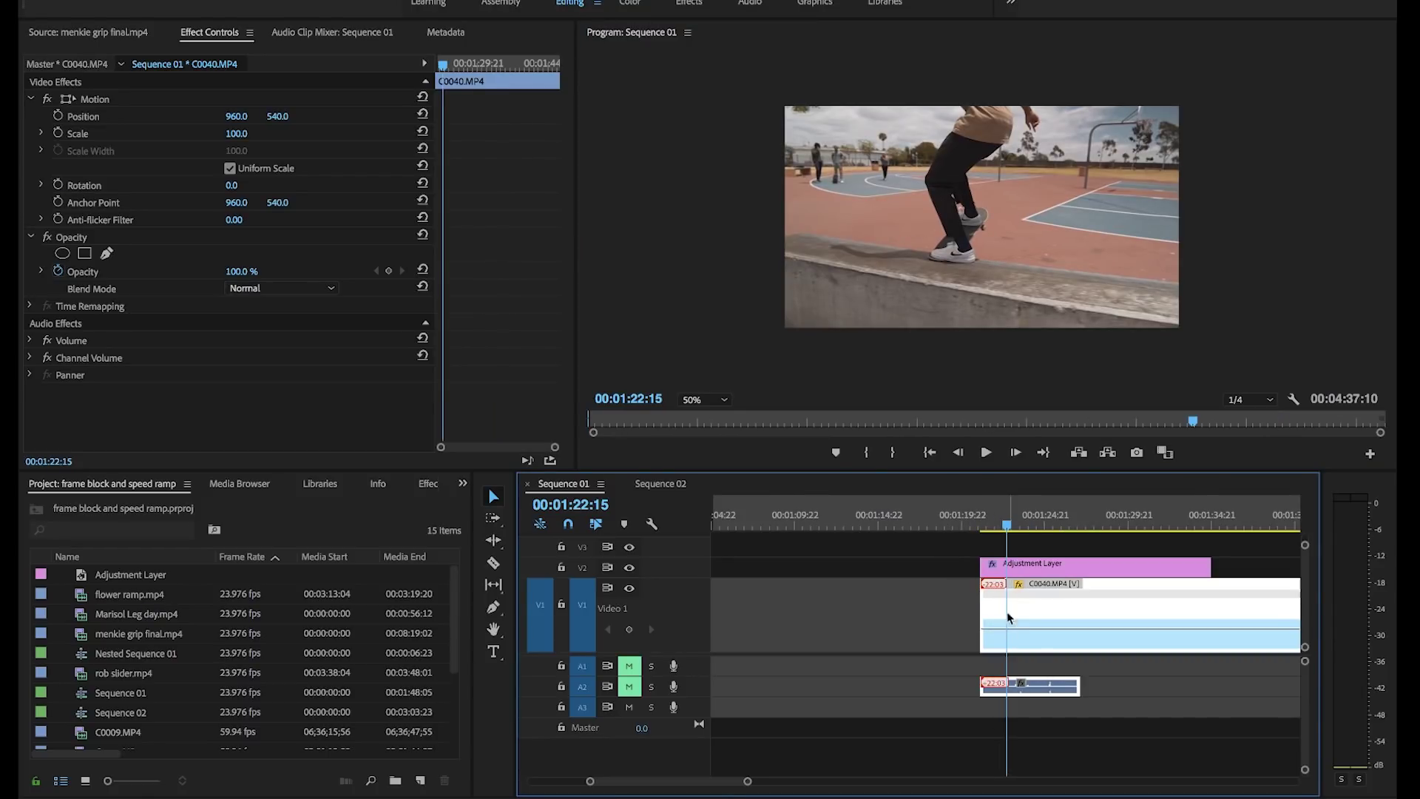
pyautogui.click(988, 451)
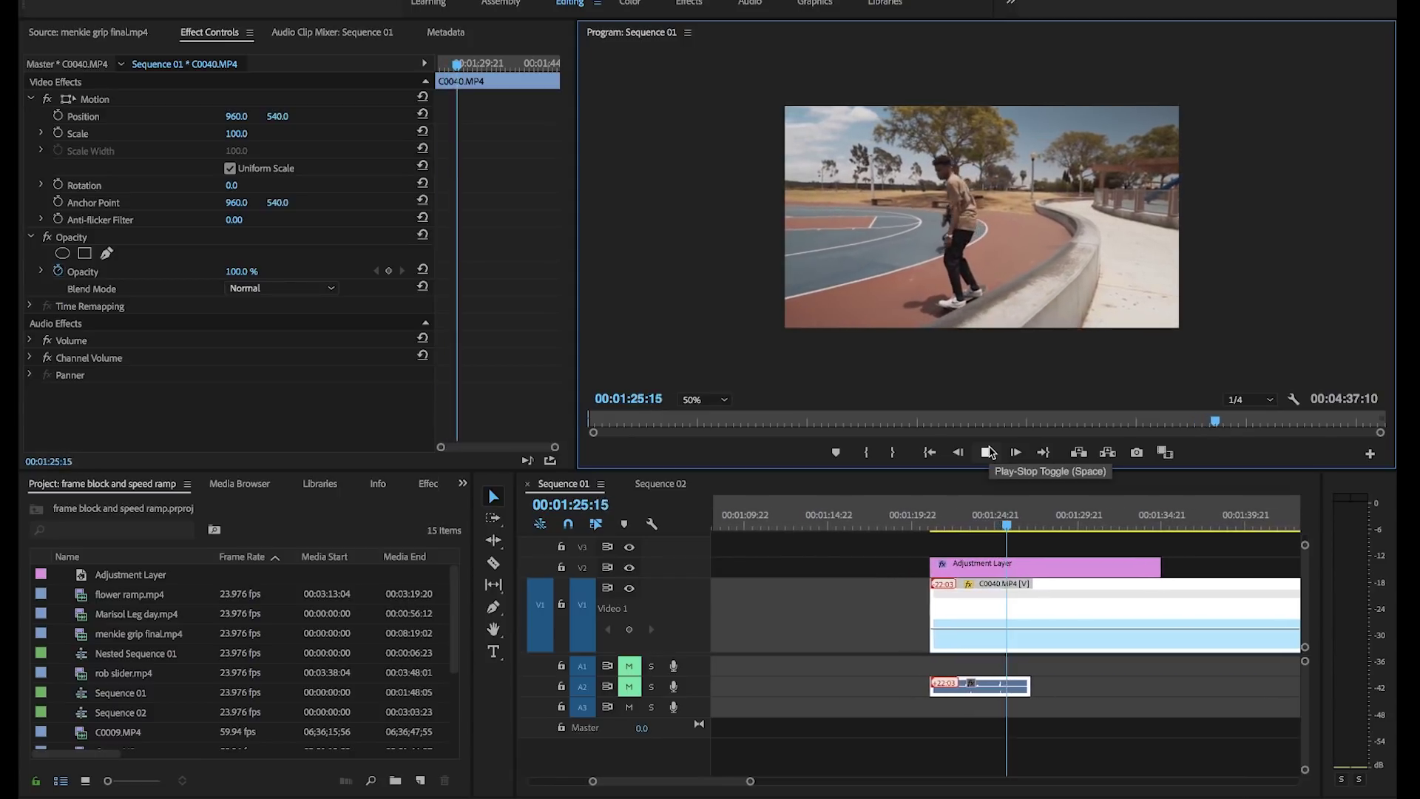
pyautogui.click(984, 686)
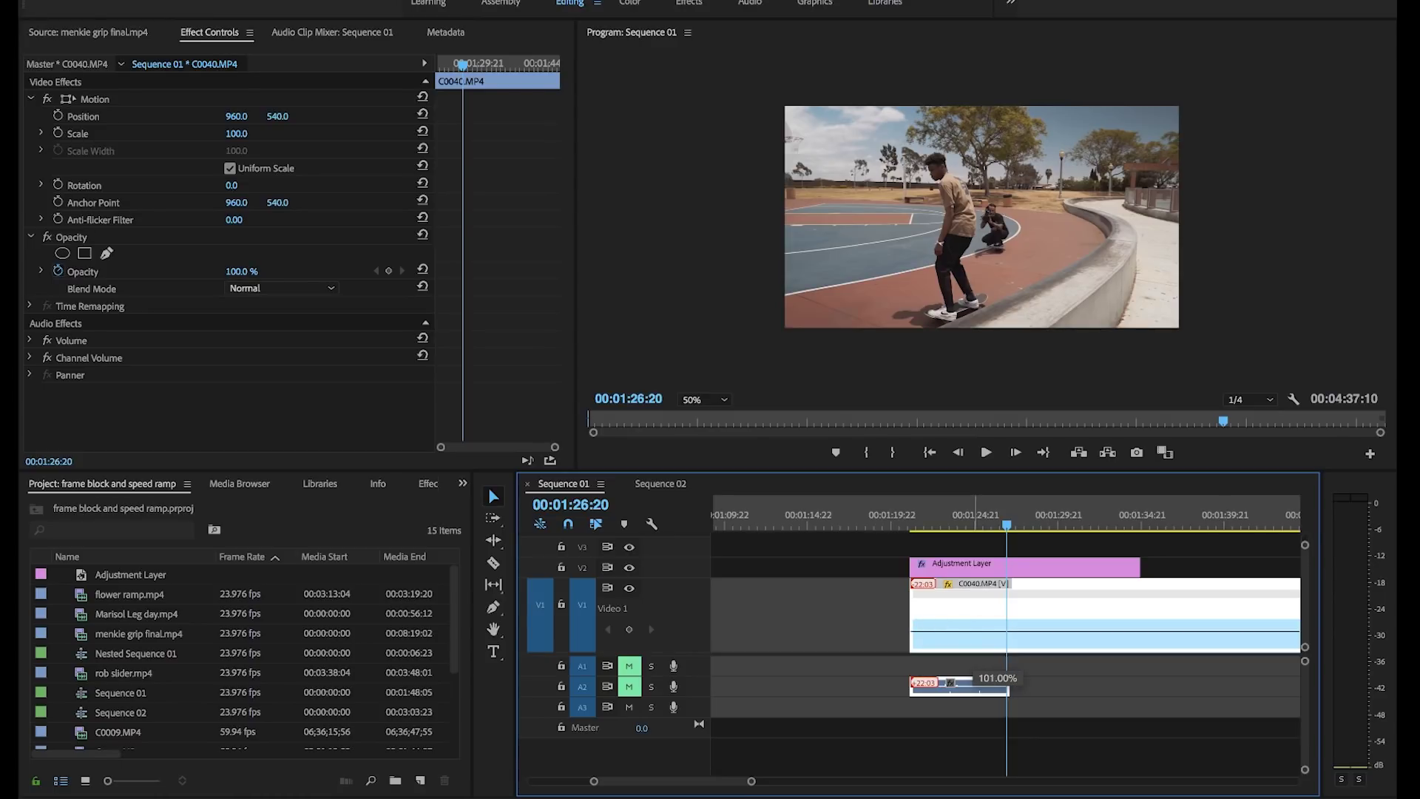
pyautogui.moveTo(1007, 687); pyautogui.dragTo(1008, 686)
pyautogui.click(930, 525)
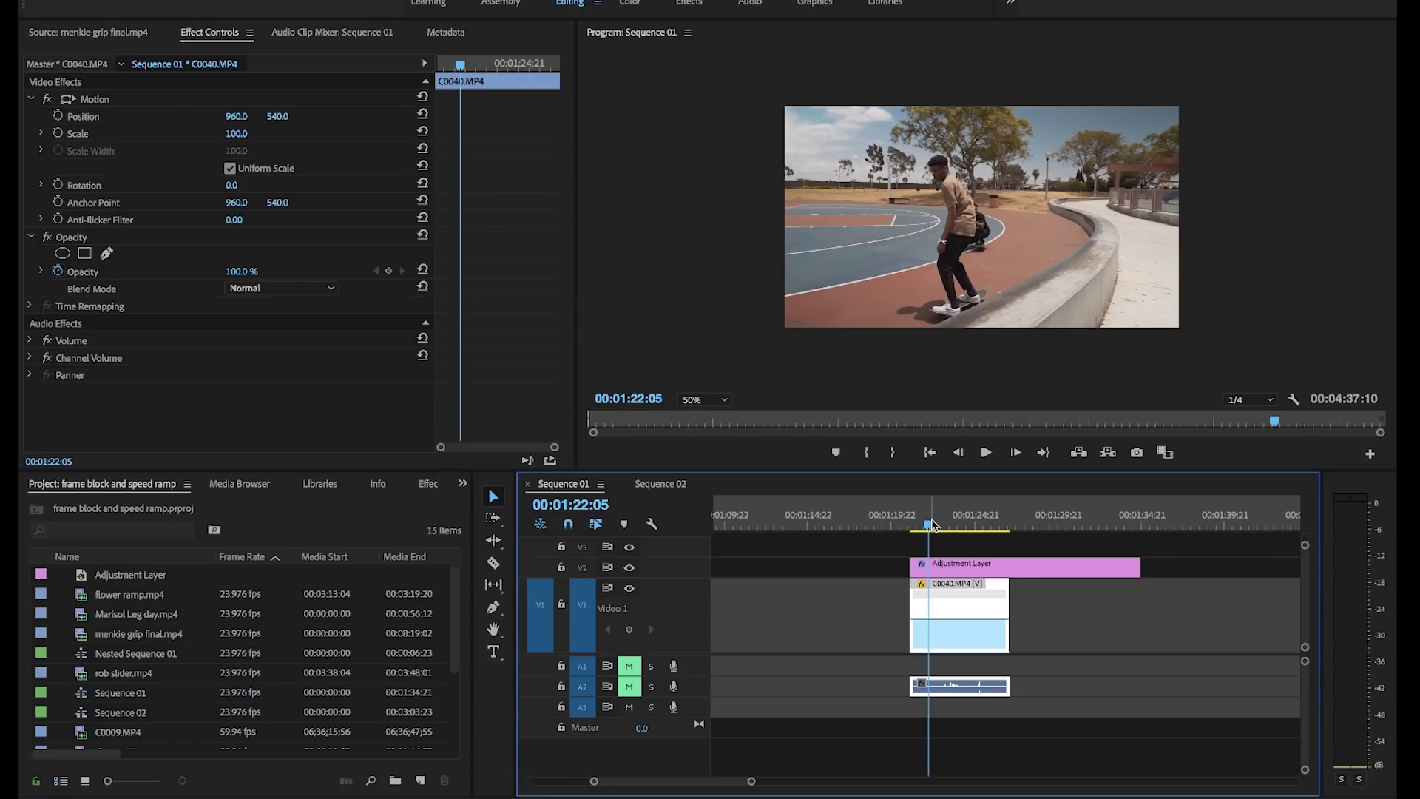
pyautogui.moveTo(932, 524); pyautogui.dragTo(953, 529)
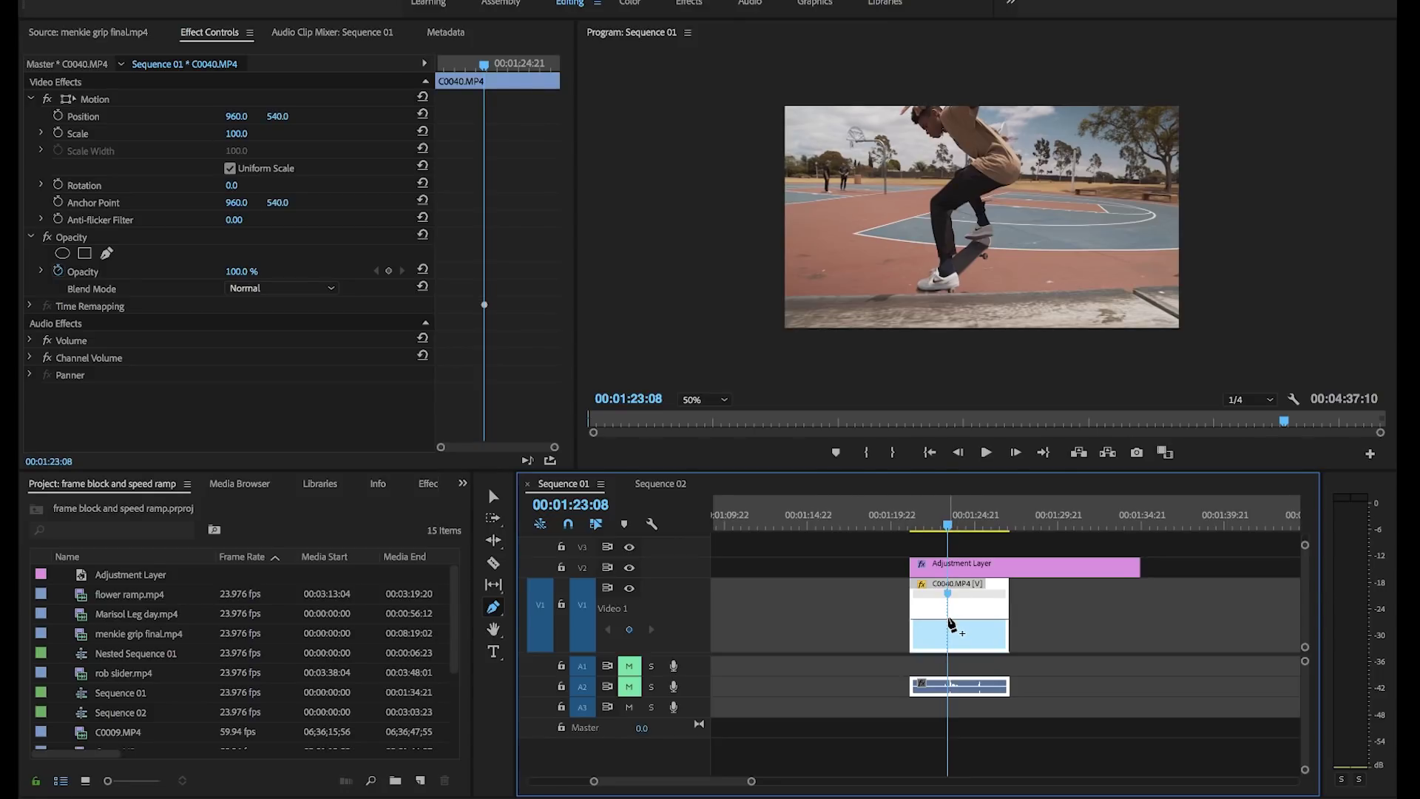
# - Lower the speed of C0040's later section and preview the slowdown twice from just before it
pyautogui.press('v')
pyautogui.moveTo(969, 618); pyautogui.dragTo(970, 630)
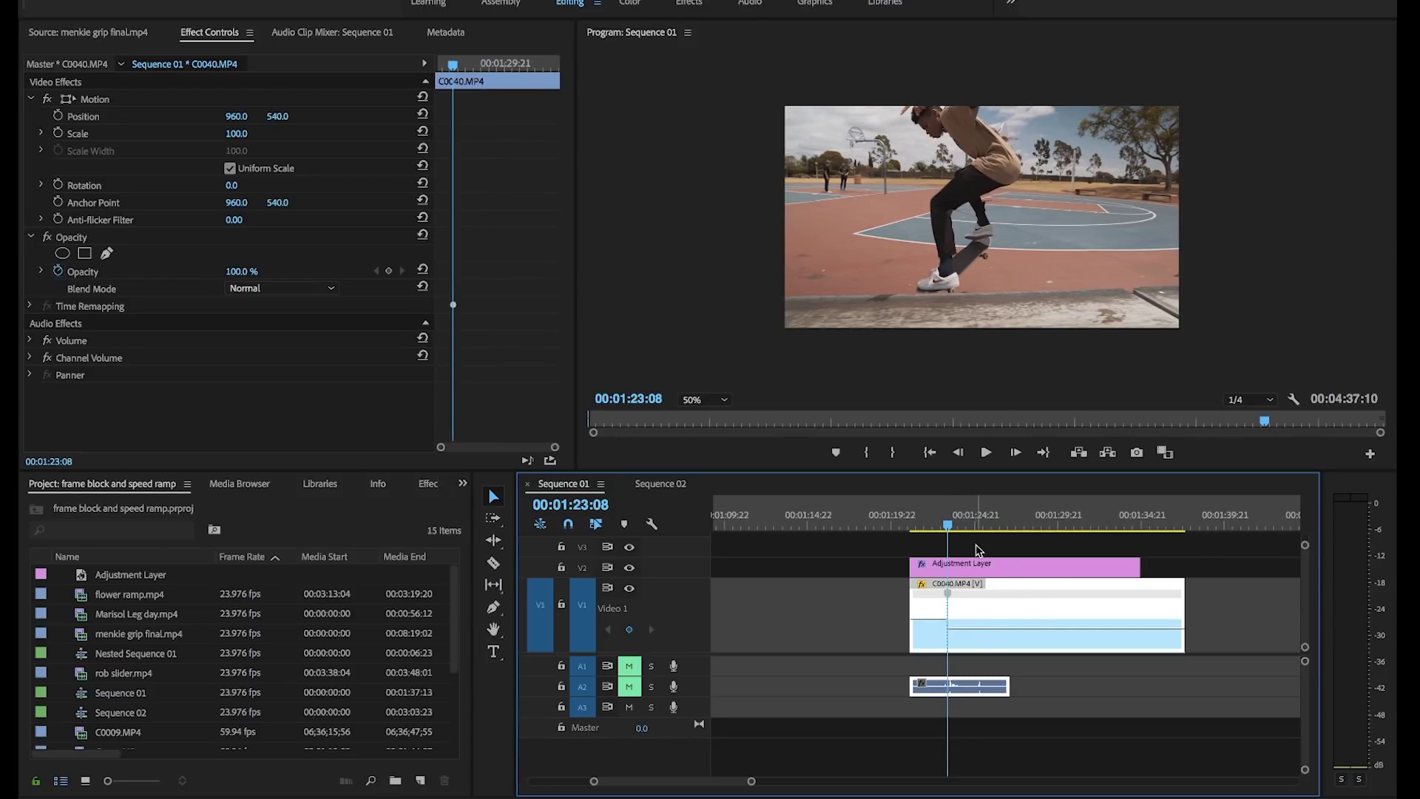
pyautogui.click(934, 523)
pyautogui.moveTo(934, 522); pyautogui.dragTo(926, 523)
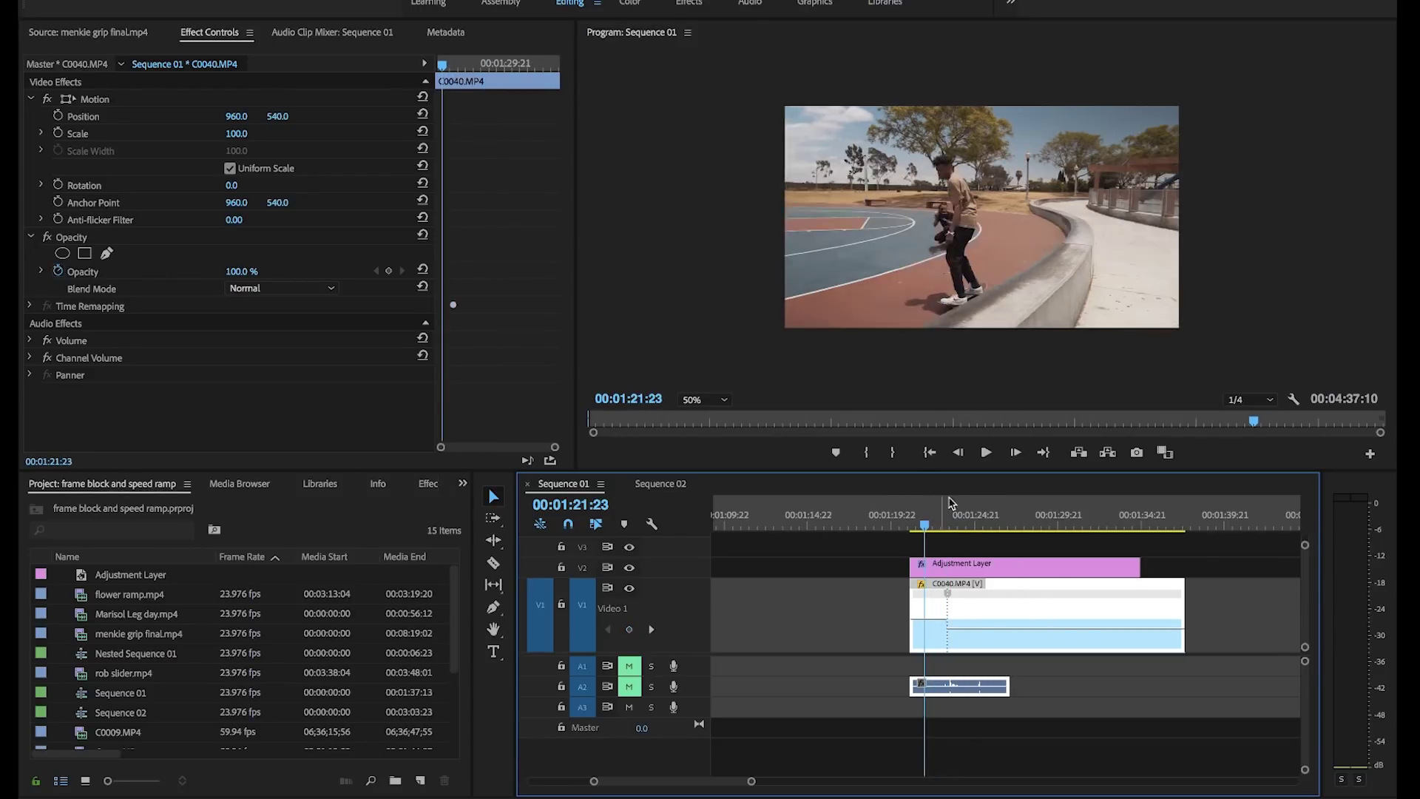
pyautogui.click(988, 455)
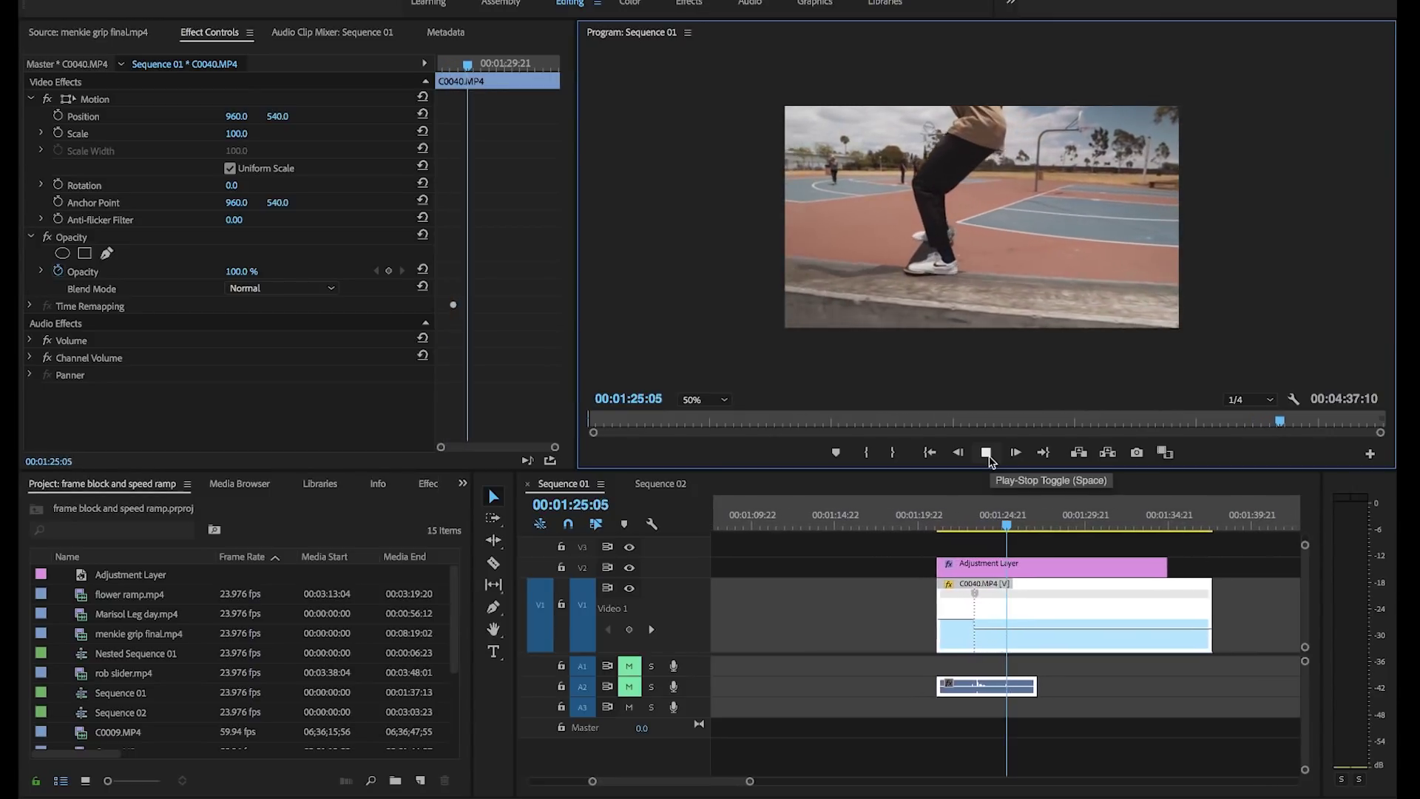
pyautogui.click(988, 455)
pyautogui.click(949, 523)
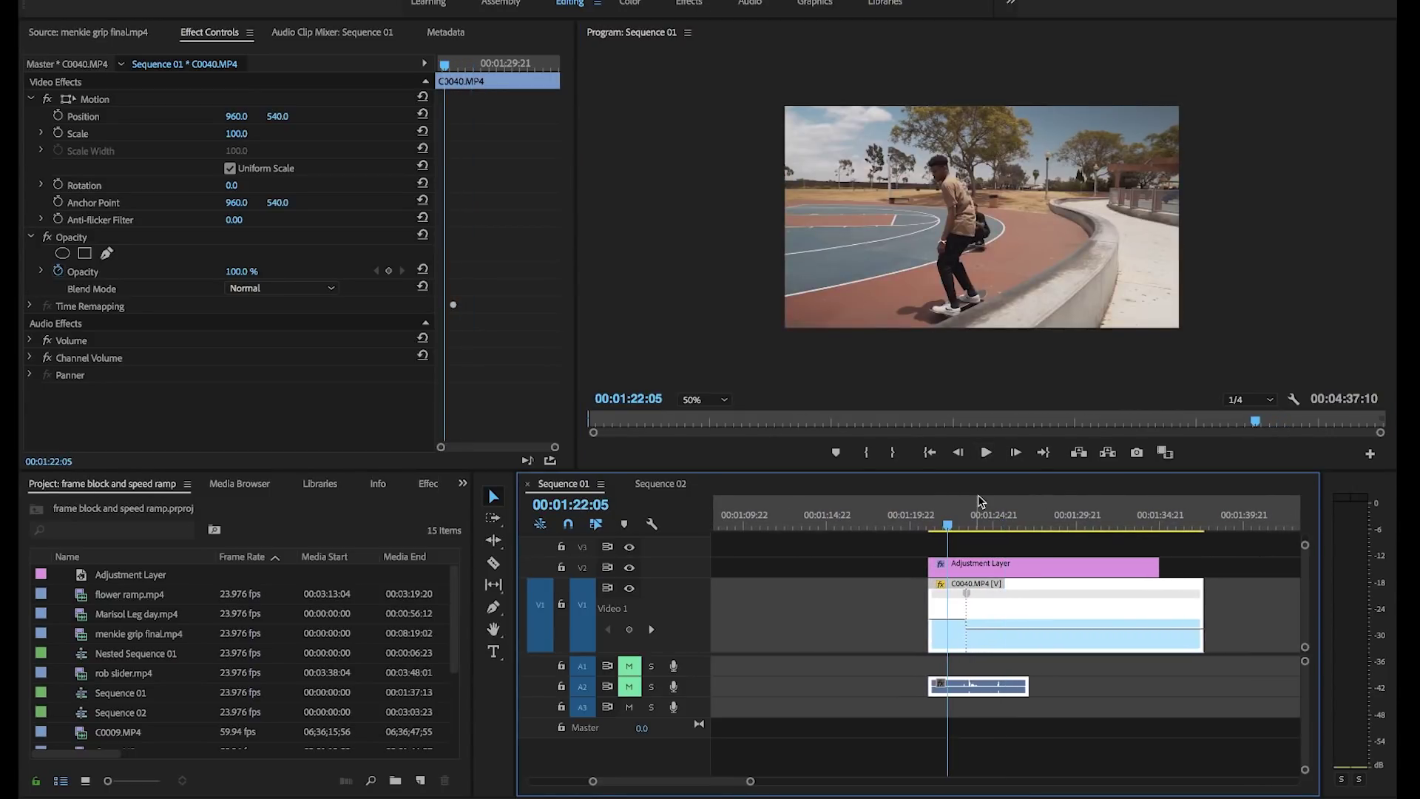
pyautogui.click(986, 452)
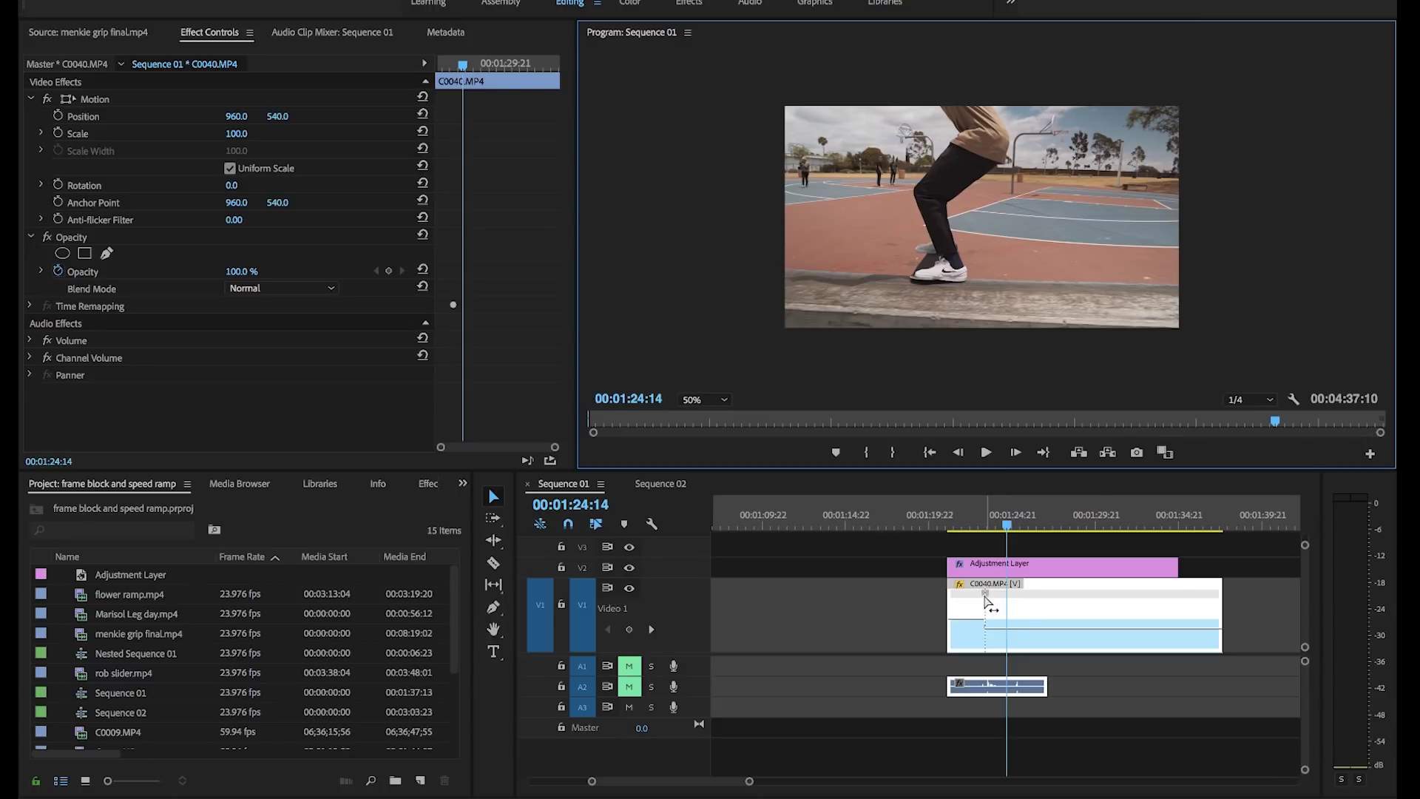
# - Split C0040's speed keyframe into a gradual ramp, then scrub and play through it to check the easing
pyautogui.keyDown('ctrl'); pyautogui.click(985, 594); pyautogui.keyUp('ctrl')
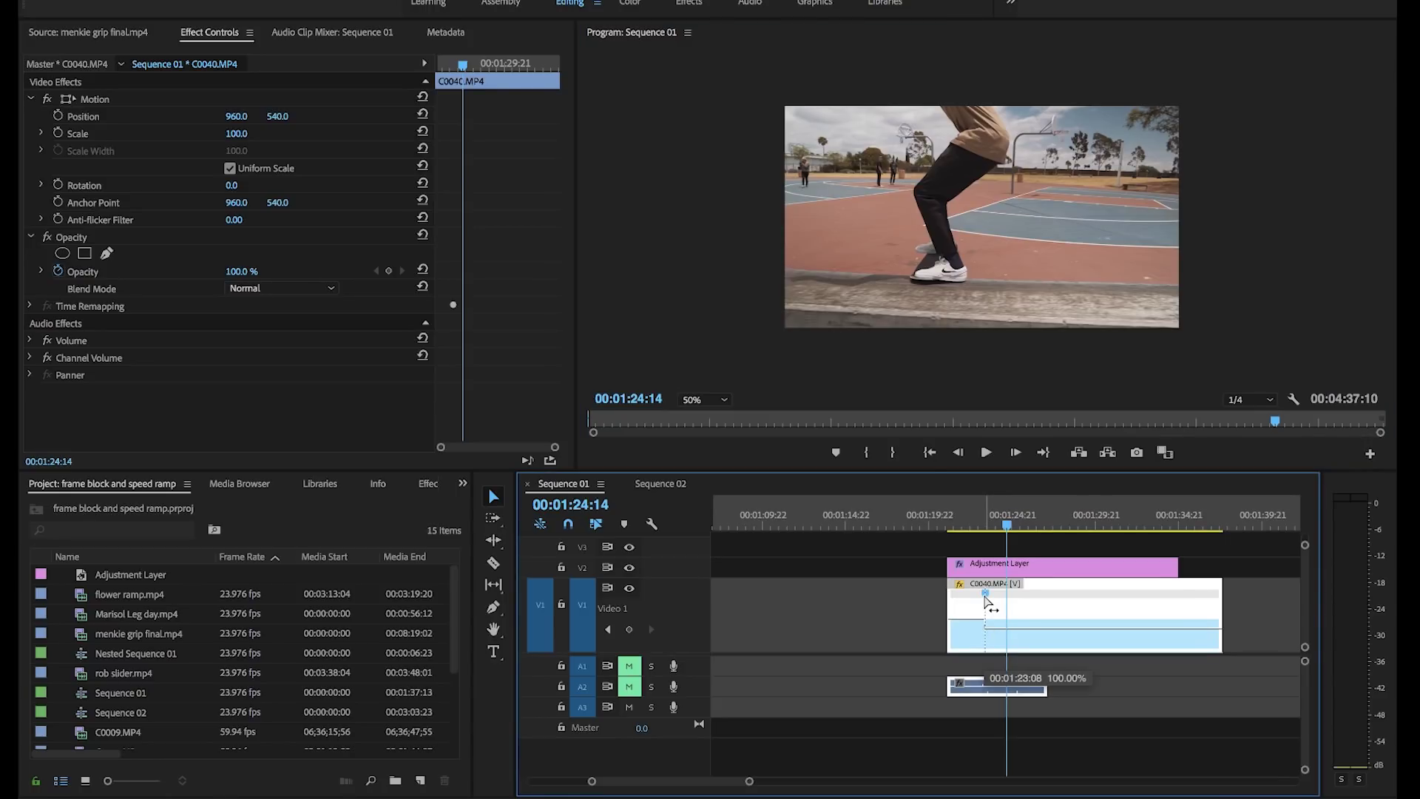
pyautogui.moveTo(986, 601); pyautogui.dragTo(967, 576)
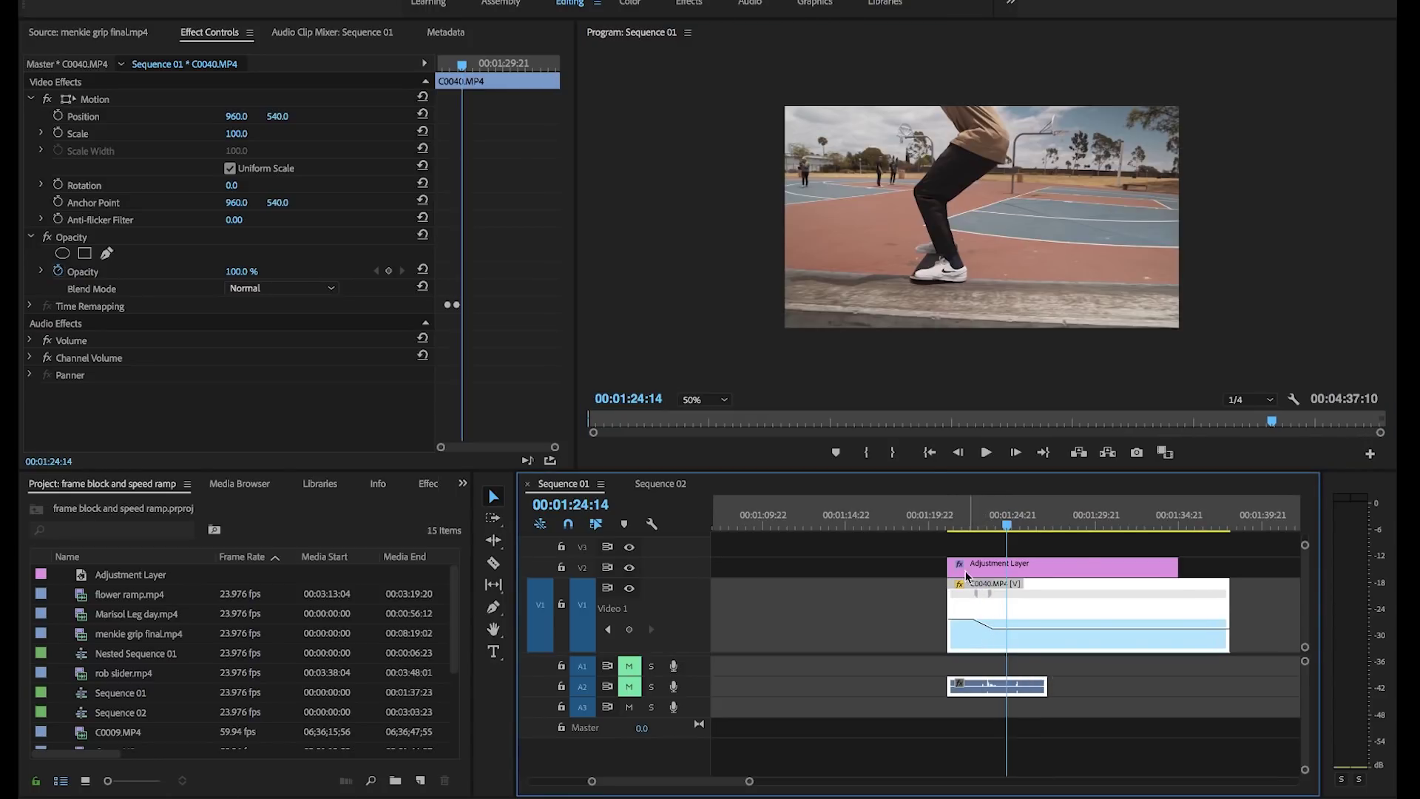
pyautogui.click(965, 524)
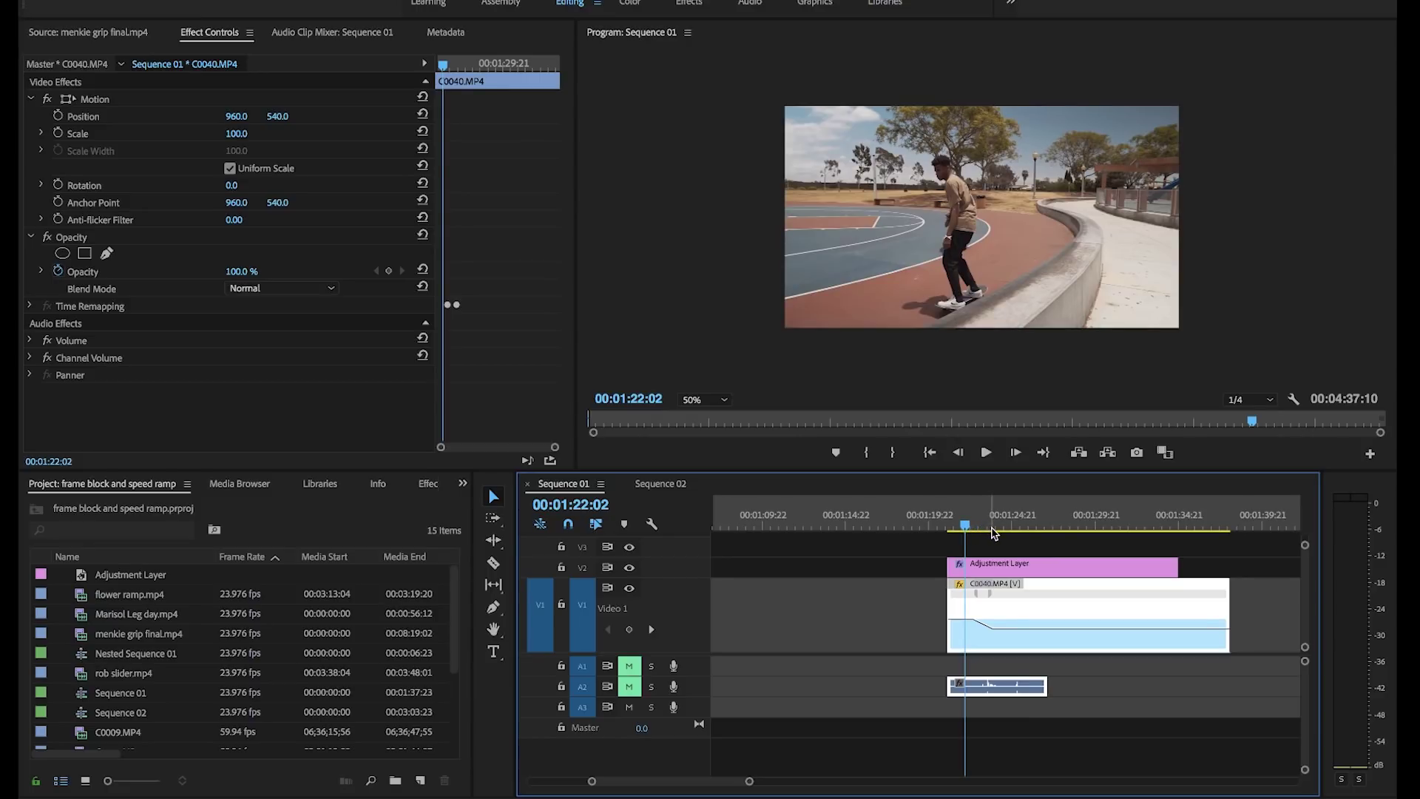
pyautogui.click(971, 525)
pyautogui.moveTo(977, 525)
pyautogui.mouseDown()
pyautogui.moveTo(994, 525)
pyautogui.moveTo(961, 525)
pyautogui.moveTo(998, 525)
pyautogui.moveTo(971, 522)
pyautogui.mouseUp()
pyautogui.click(986, 453)
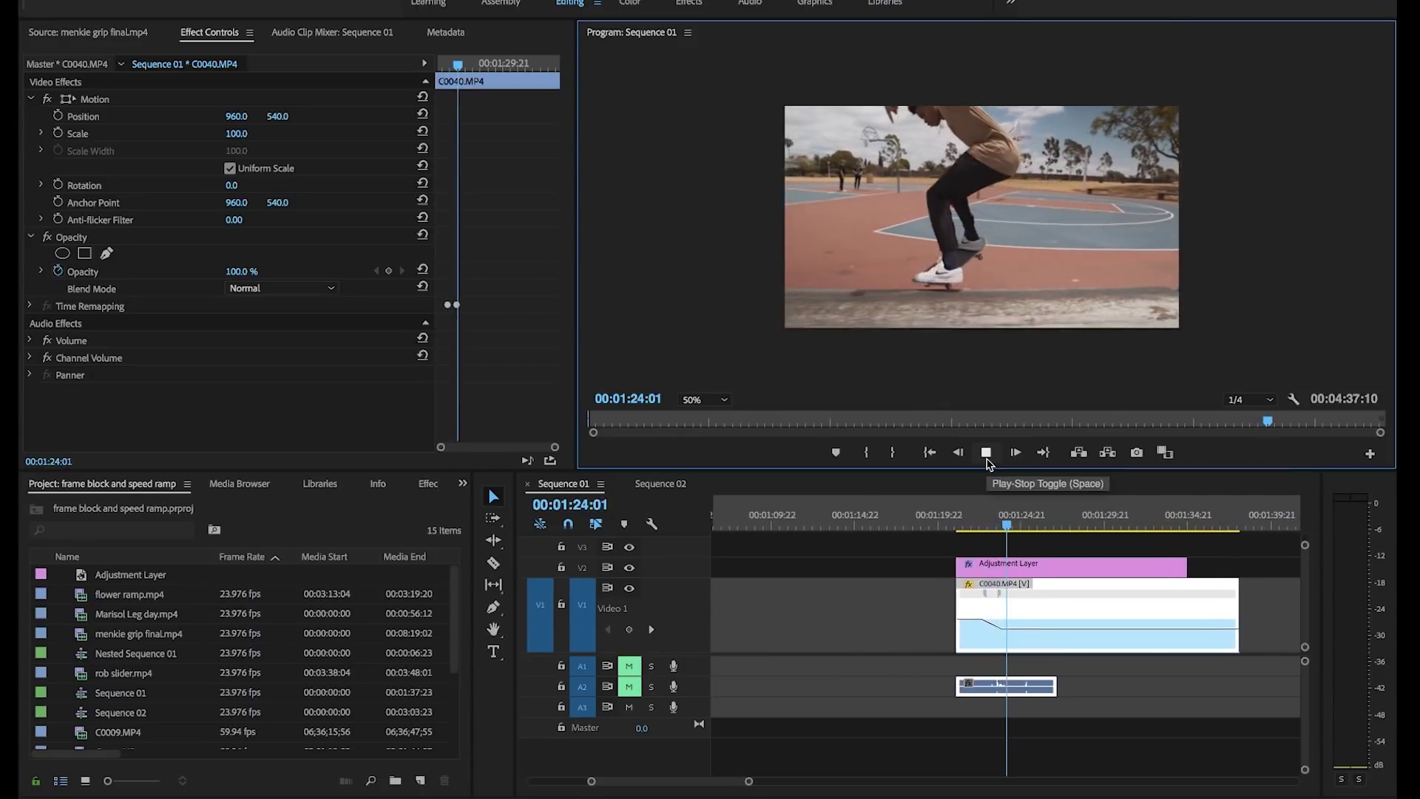
pyautogui.click(986, 461)
pyautogui.click(987, 599)
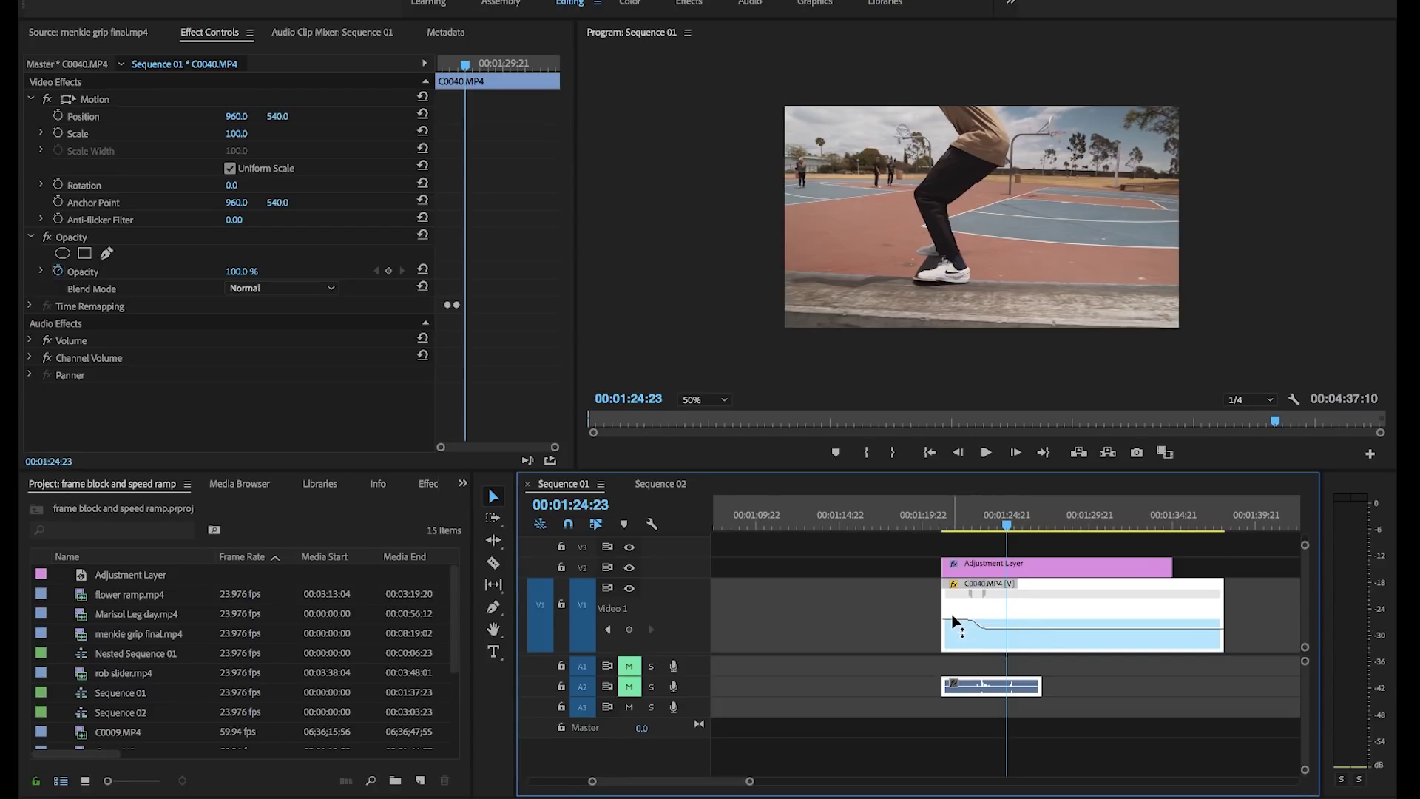
pyautogui.click(953, 518)
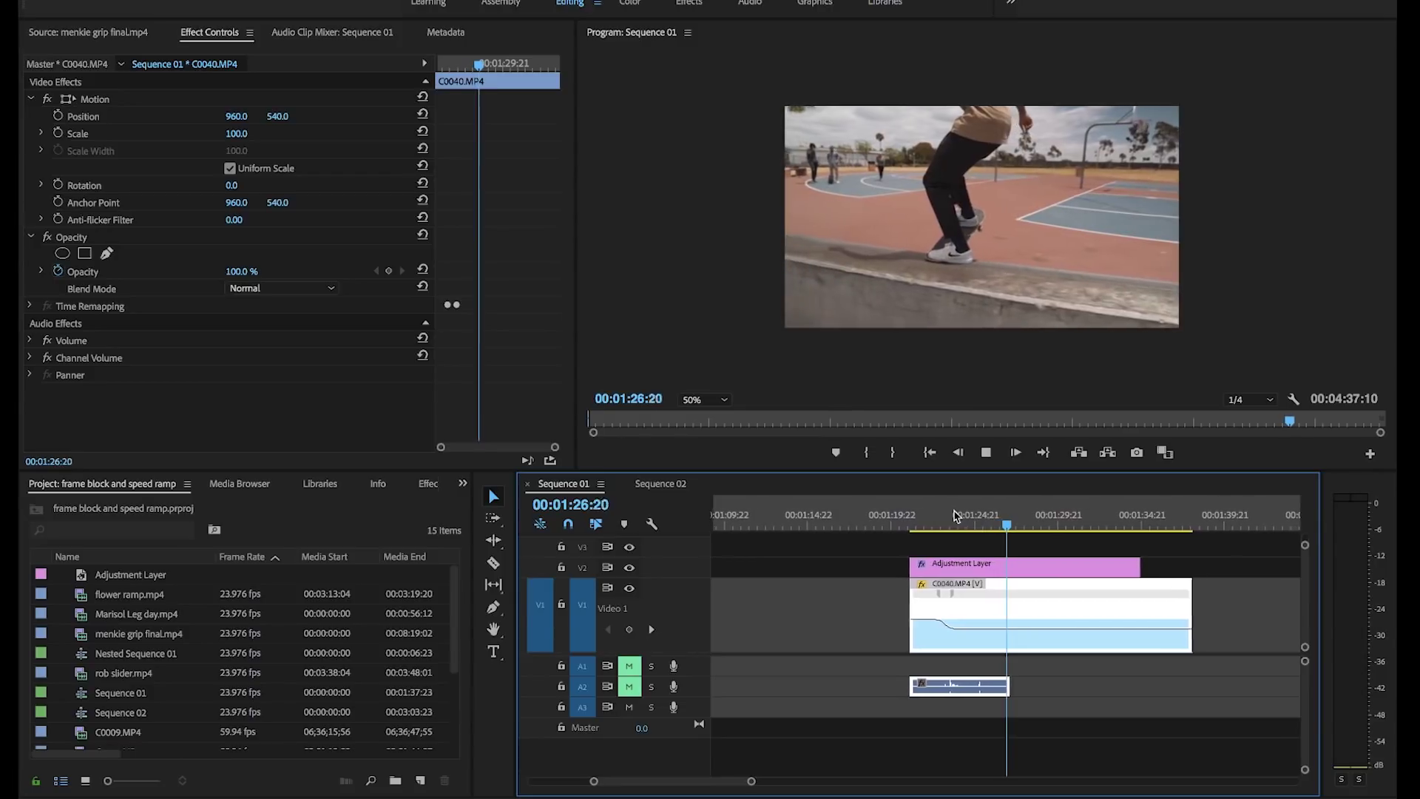
pyautogui.click(985, 453)
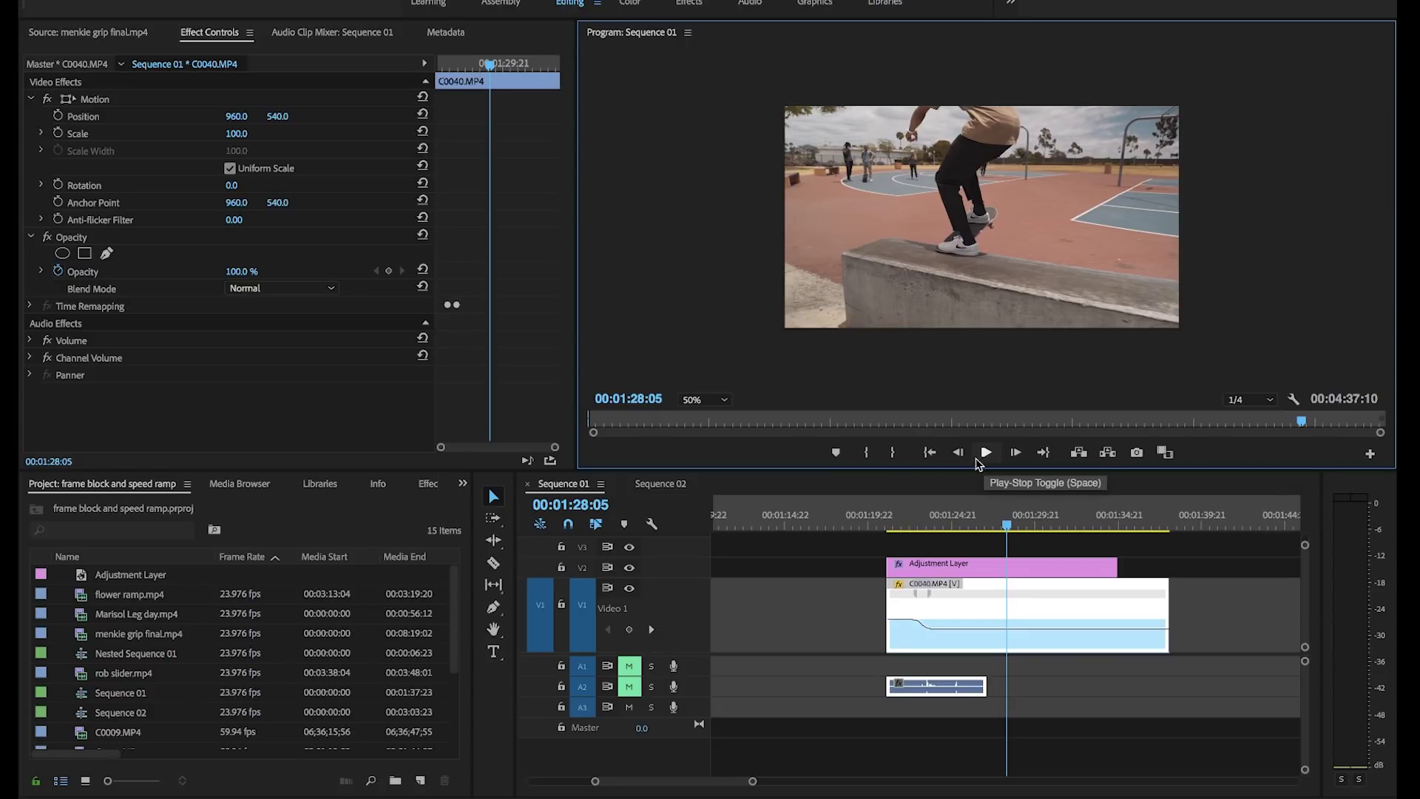
# - Raise C0040.MP4's speed after the keyframe near 00:01:29:03 to 100% and replay it
pyautogui.moveTo(1007, 525)
pyautogui.mouseDown()
pyautogui.moveTo(1029, 534)
pyautogui.moveTo(999, 534)
pyautogui.moveTo(1056, 536)
pyautogui.moveTo(1006, 540)
pyautogui.moveTo(1027, 540)
pyautogui.mouseUp()
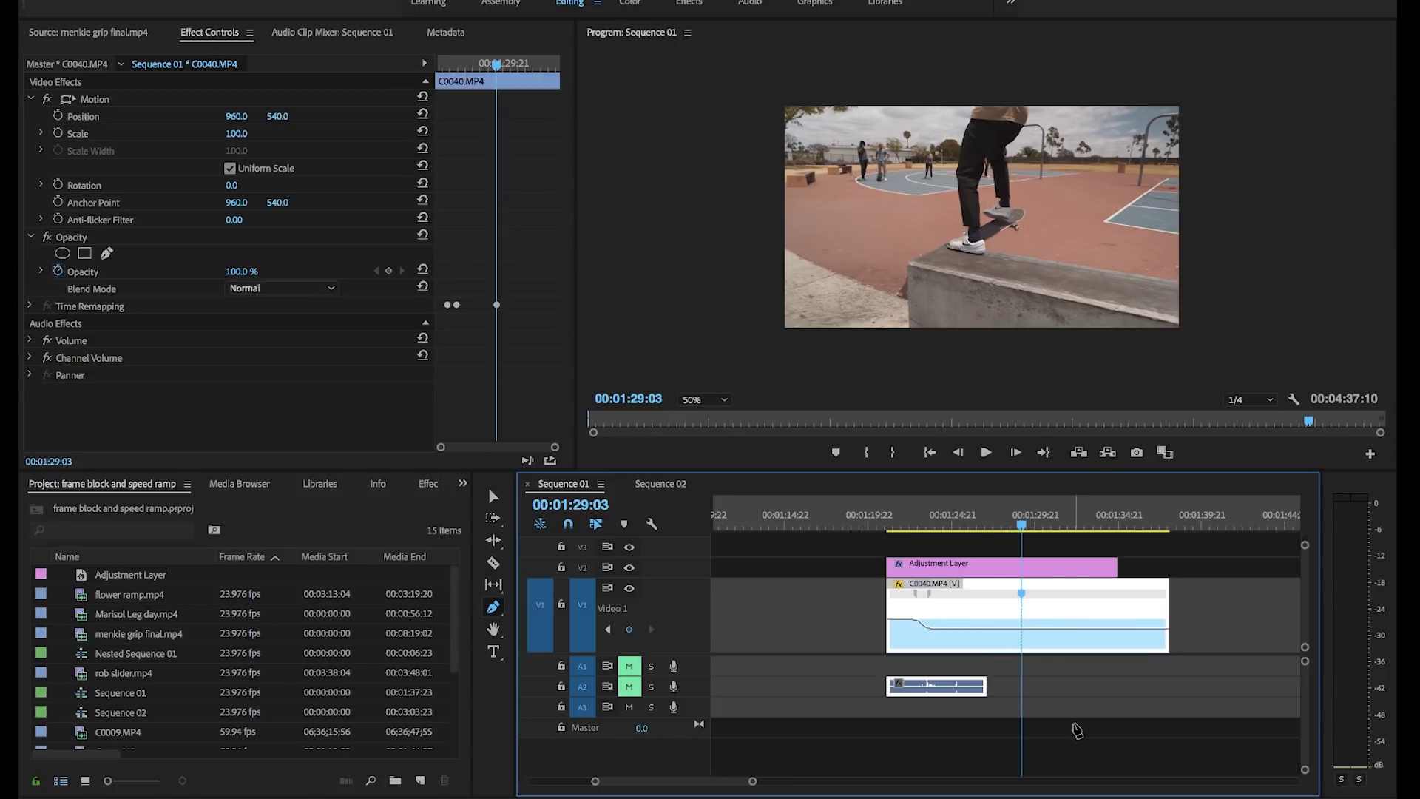
pyautogui.press('v')
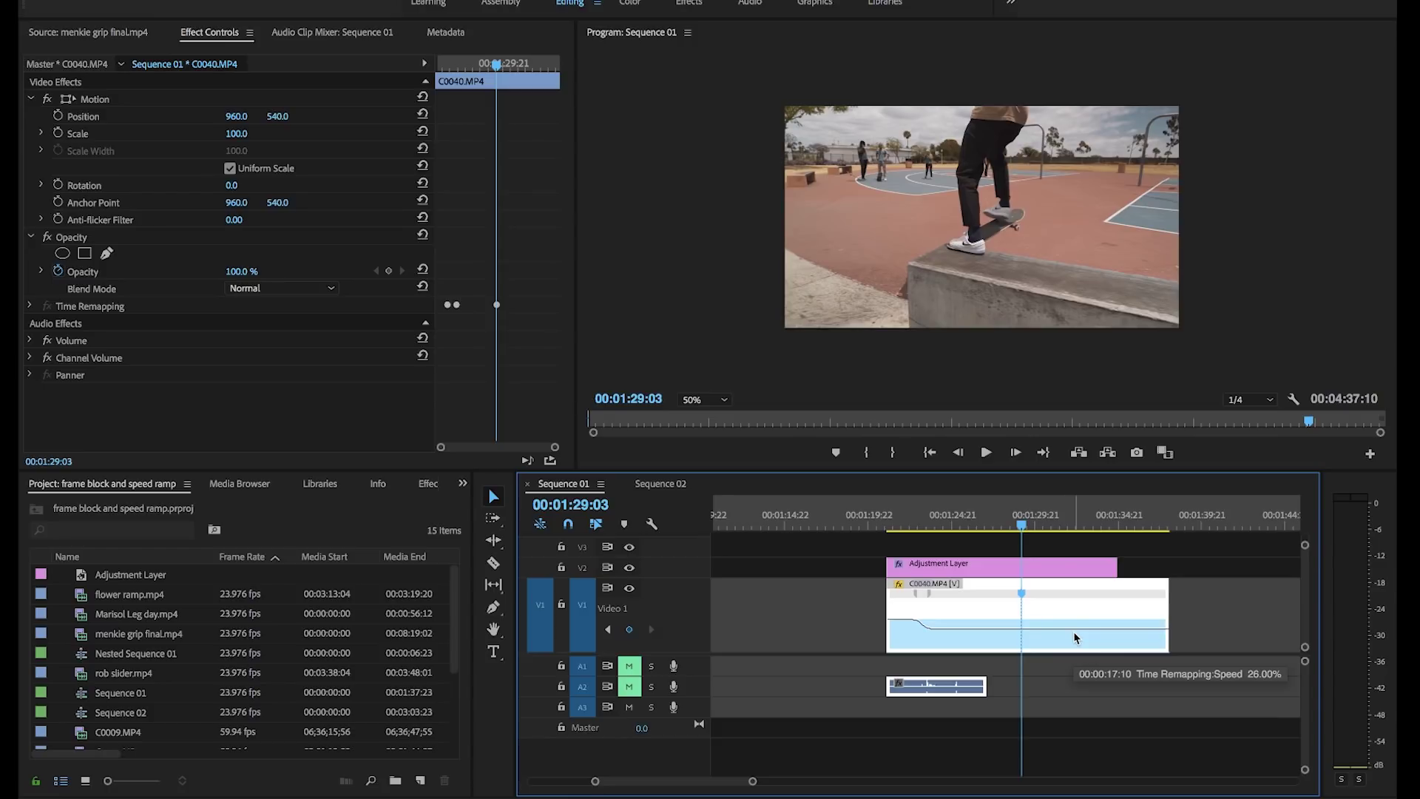
pyautogui.moveTo(1072, 628); pyautogui.dragTo(1073, 624)
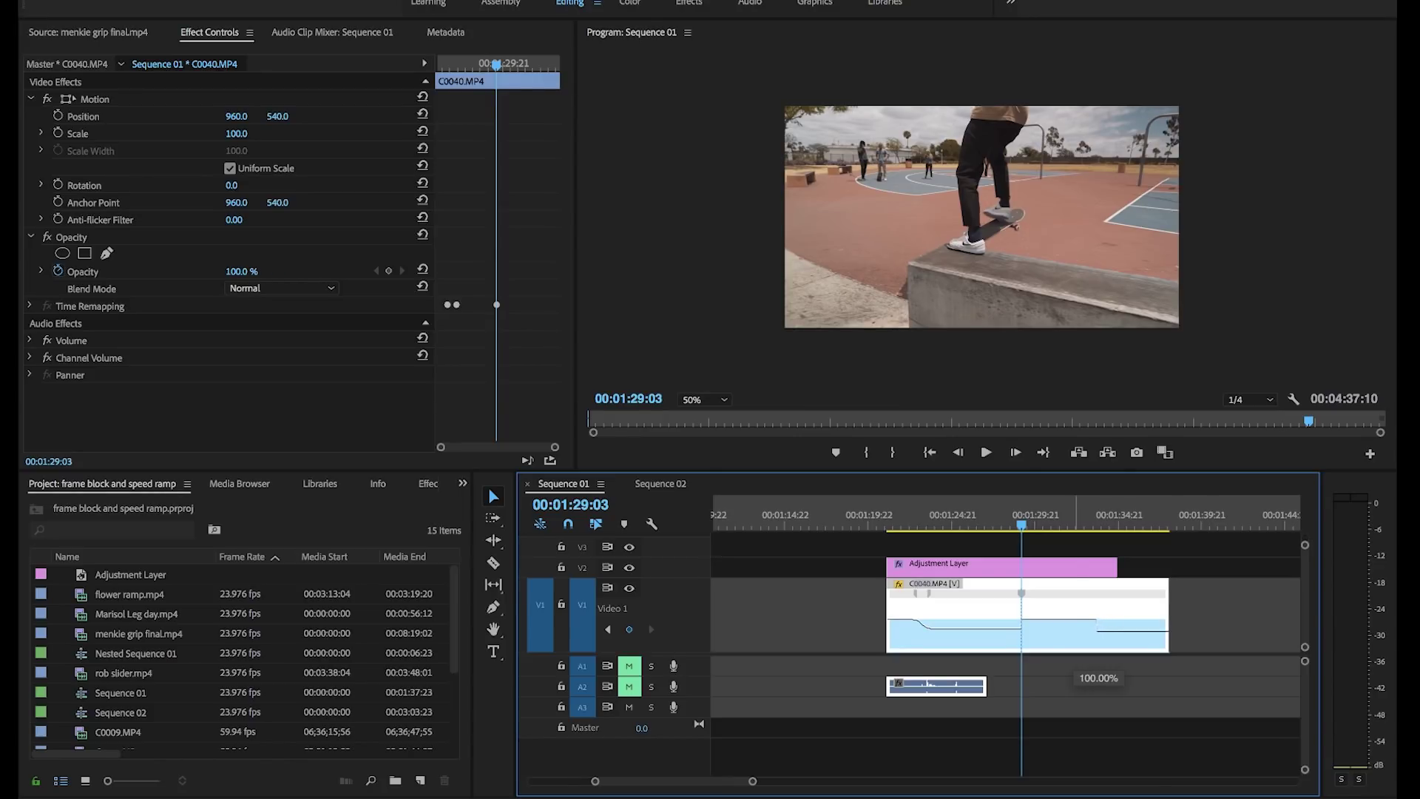
pyautogui.moveTo(1072, 623); pyautogui.dragTo(1076, 570)
pyautogui.moveTo(1016, 531); pyautogui.dragTo(1006, 528)
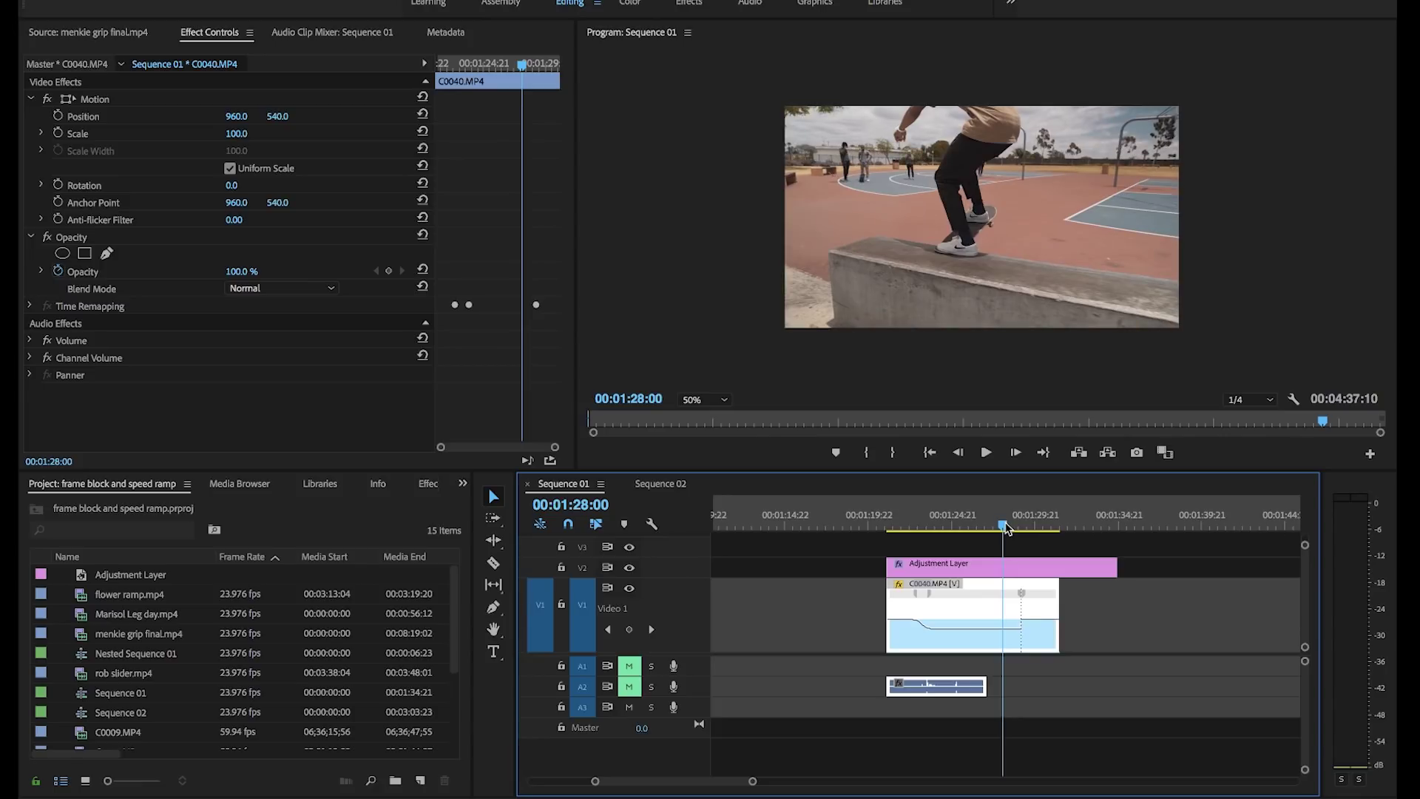
pyautogui.press('space')
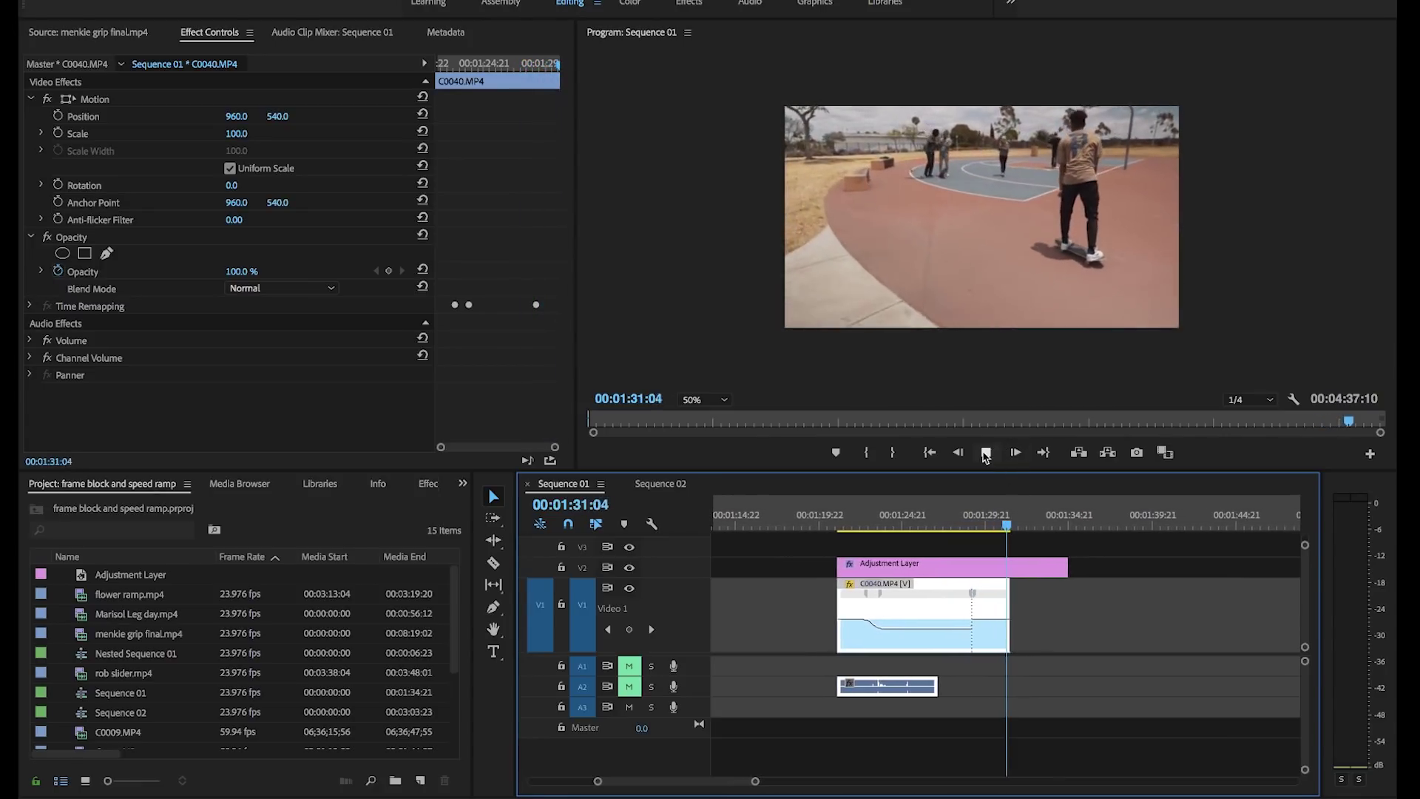
# - Split the full-speed keyframe into an eased speed-up ramp and preview it
pyautogui.press('space')
pyautogui.click(972, 595)
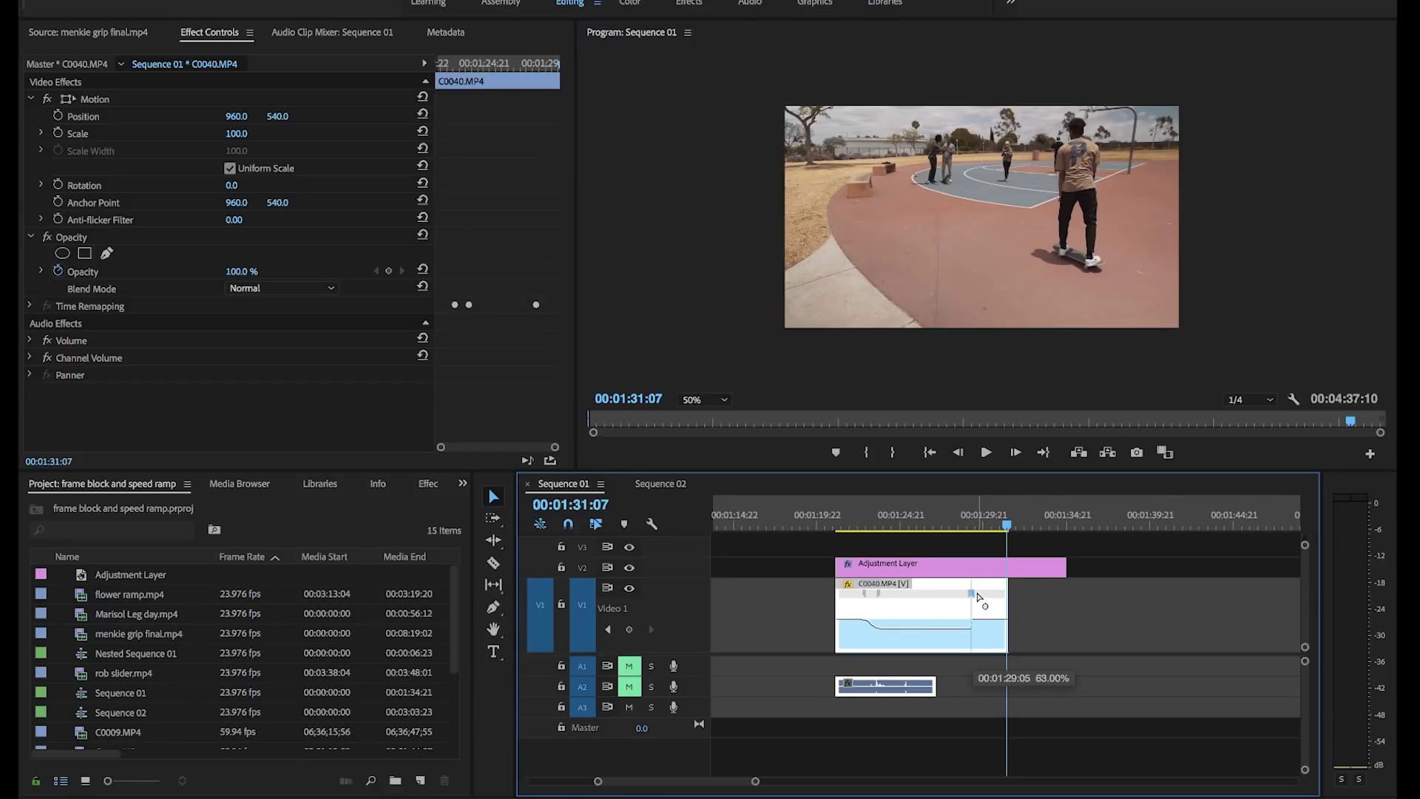
pyautogui.moveTo(988, 598); pyautogui.dragTo(983, 610)
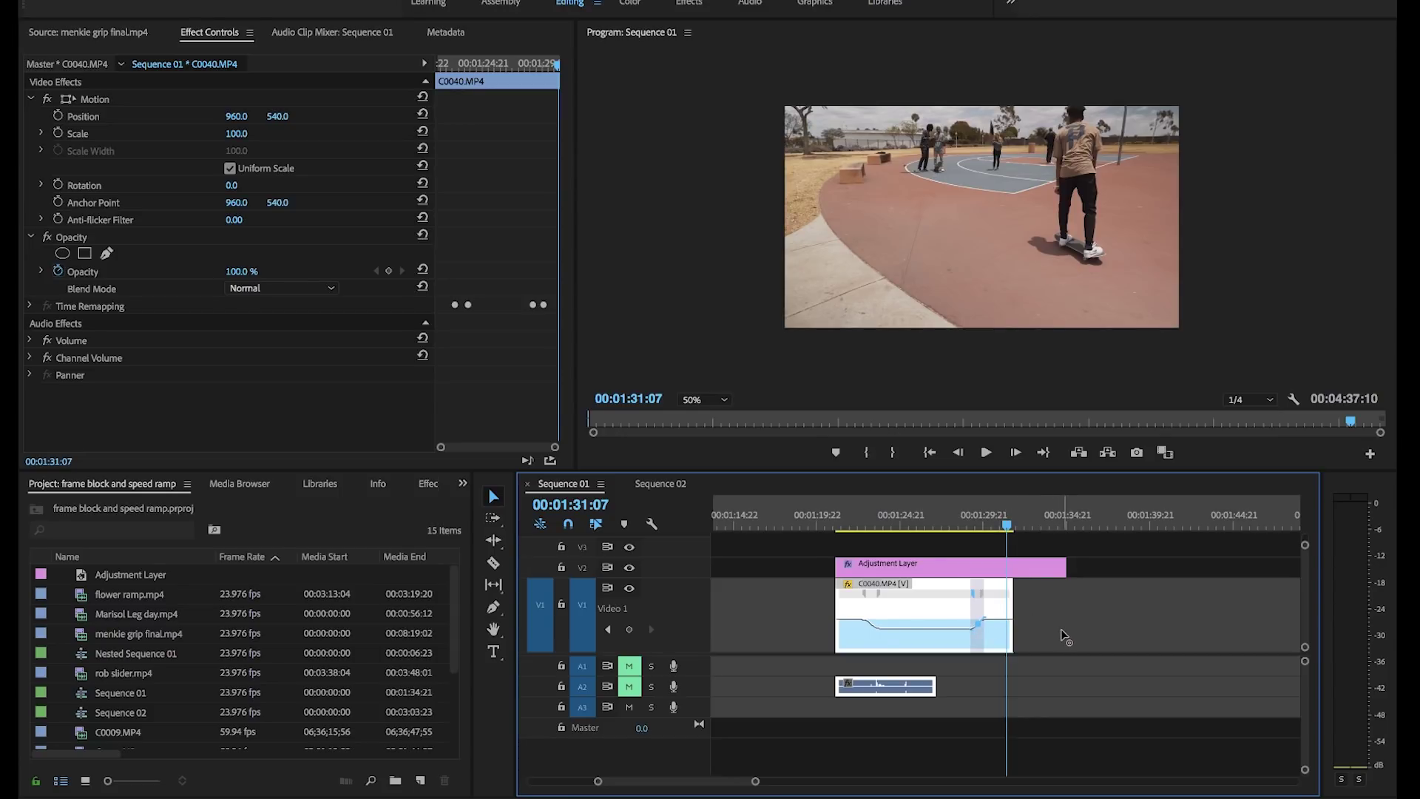
pyautogui.click(938, 527)
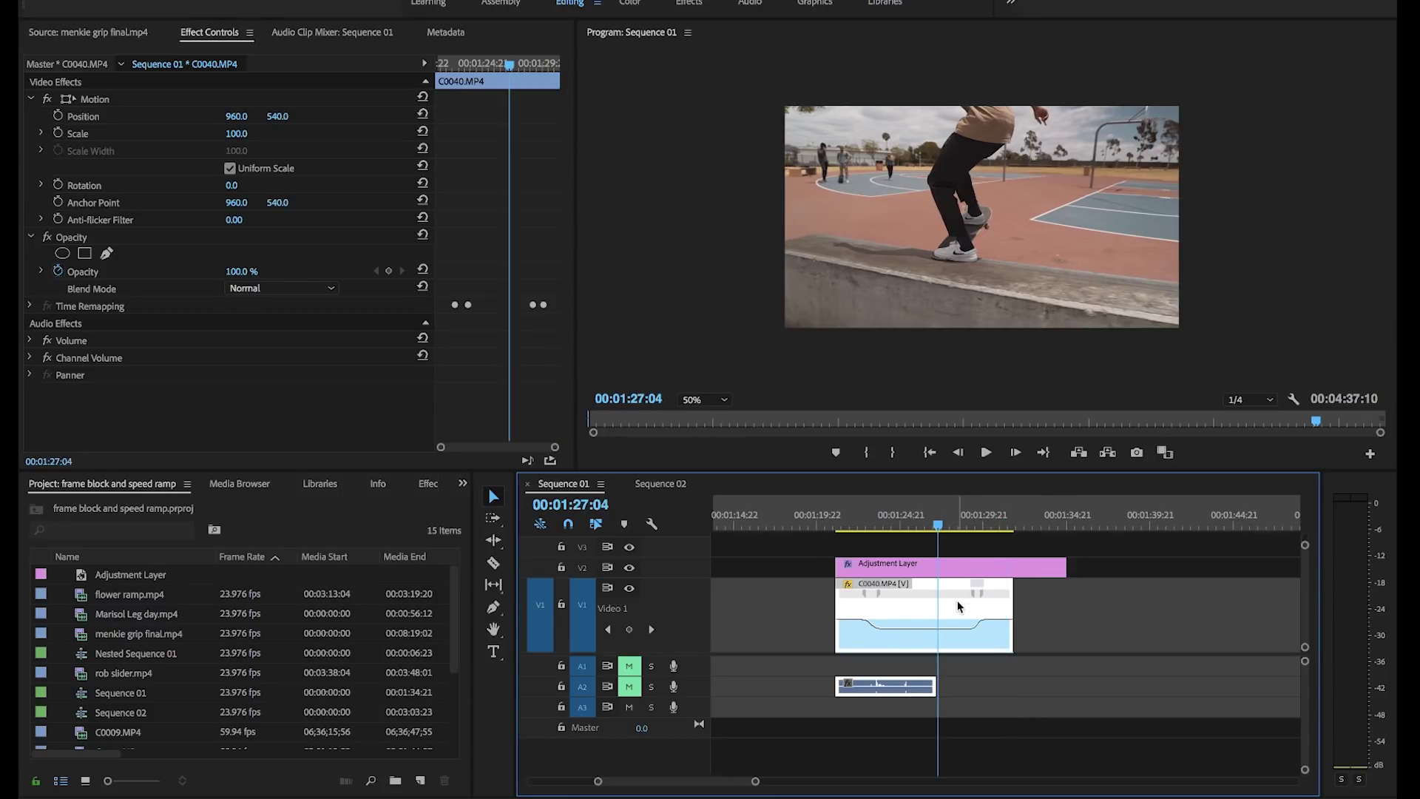
pyautogui.click(988, 455)
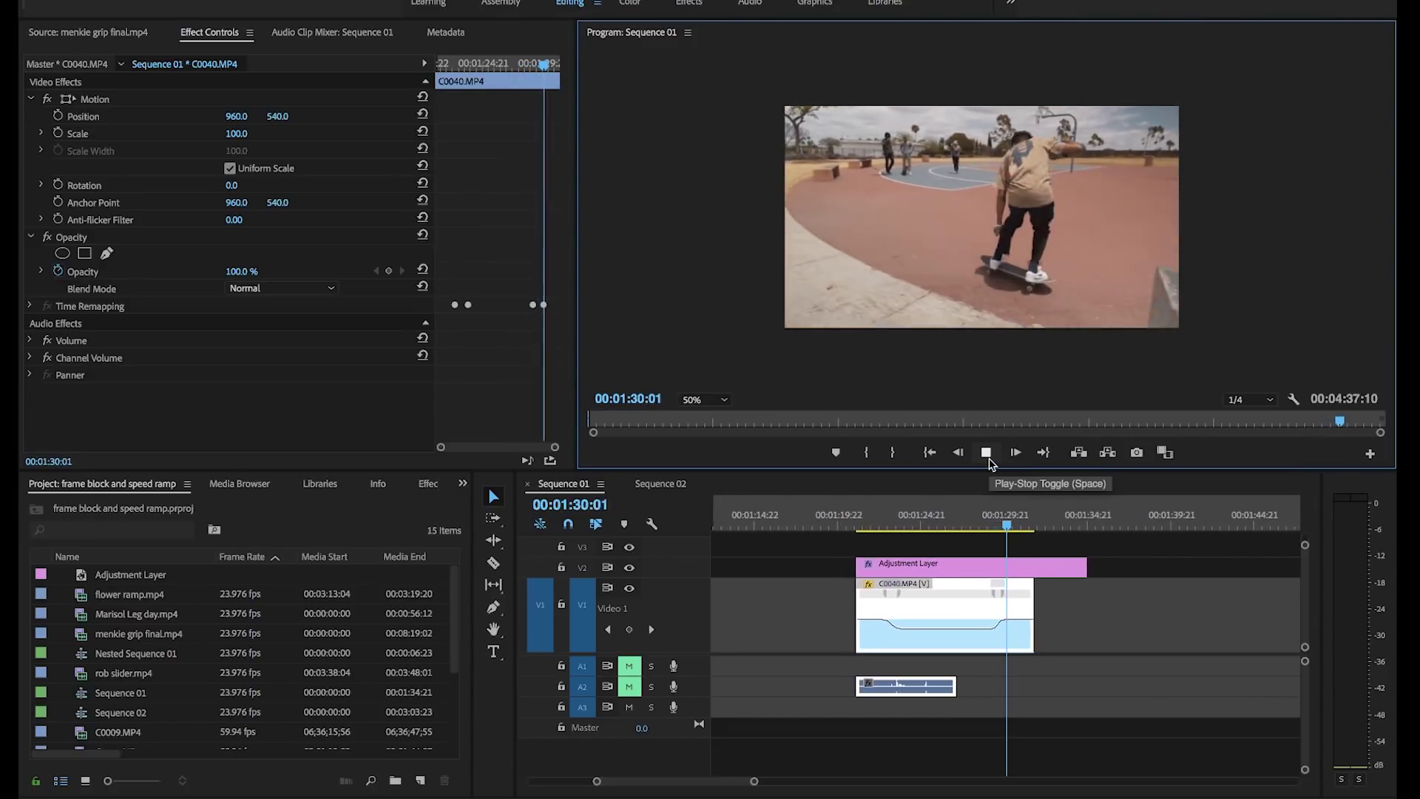
pyautogui.click(990, 459)
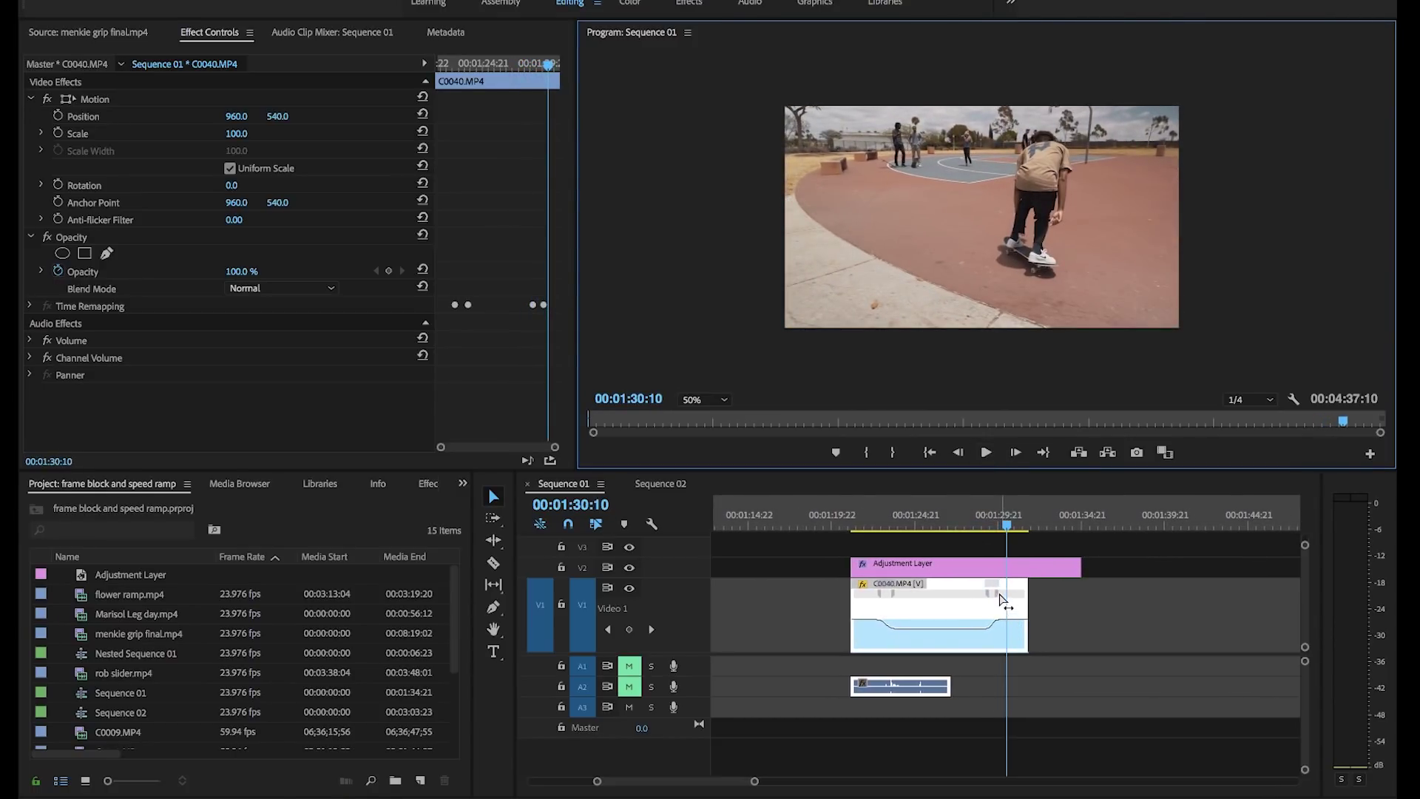
# - Adjust the length of the speed-up ramp and replay the transition
pyautogui.moveTo(1001, 598); pyautogui.dragTo(993, 599)
pyautogui.click(981, 525)
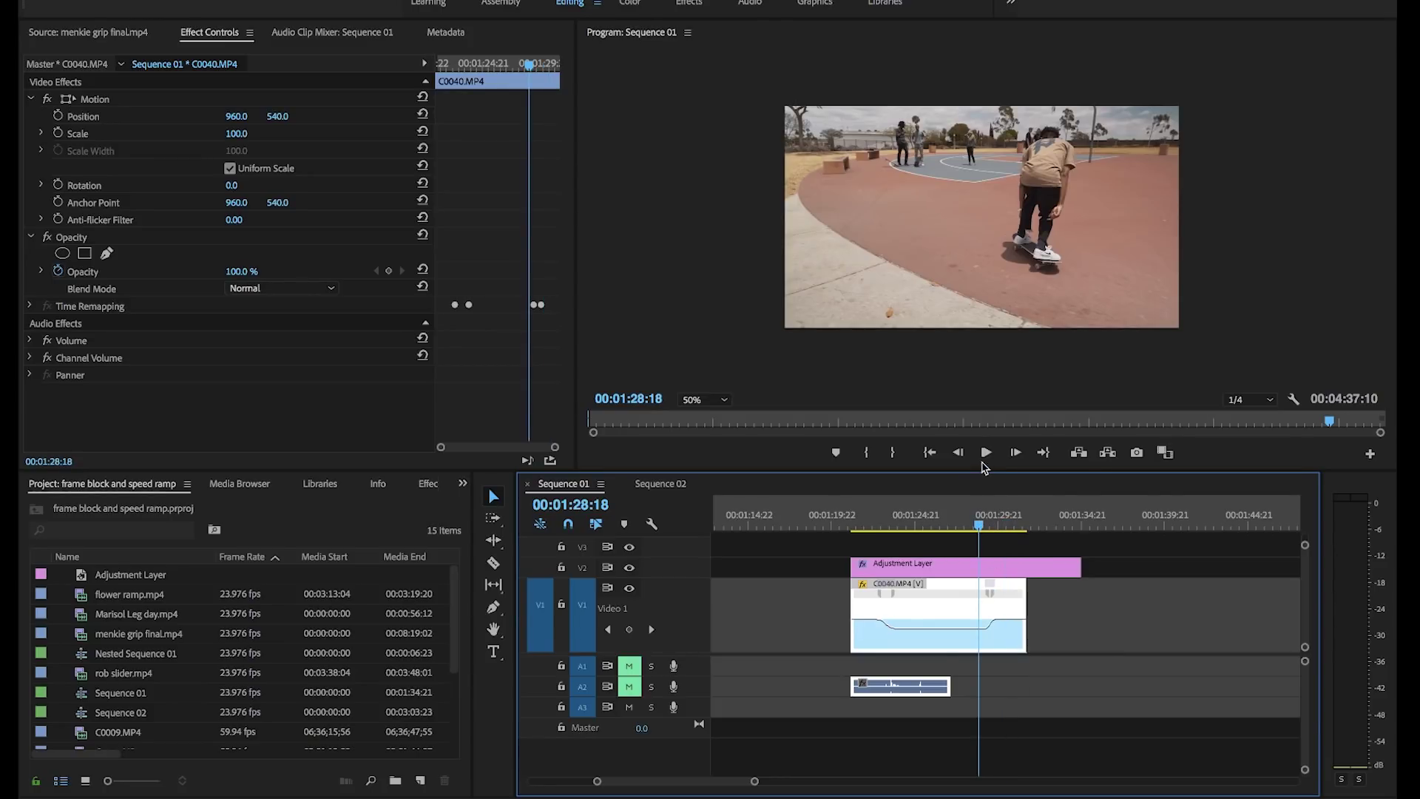
pyautogui.click(986, 452)
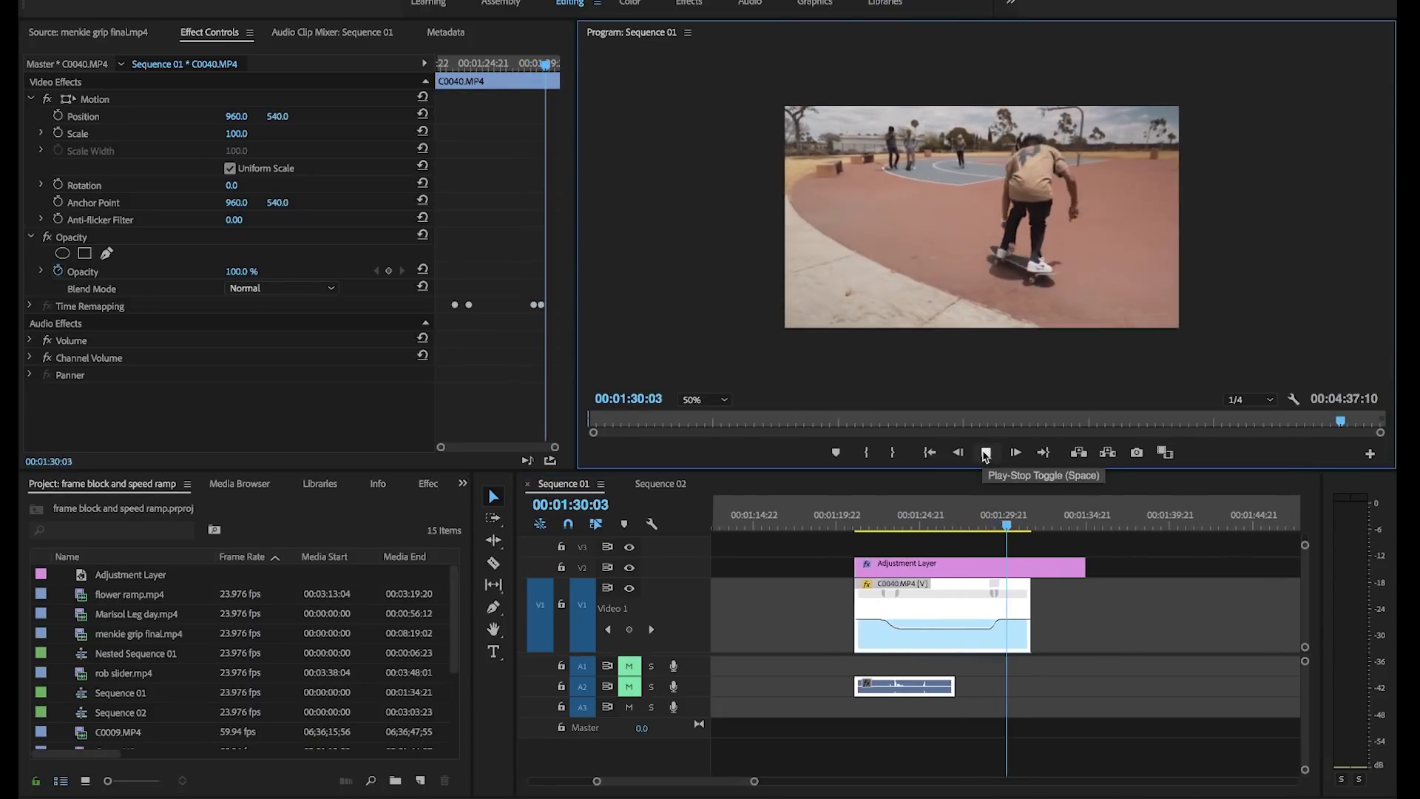
pyautogui.click(986, 453)
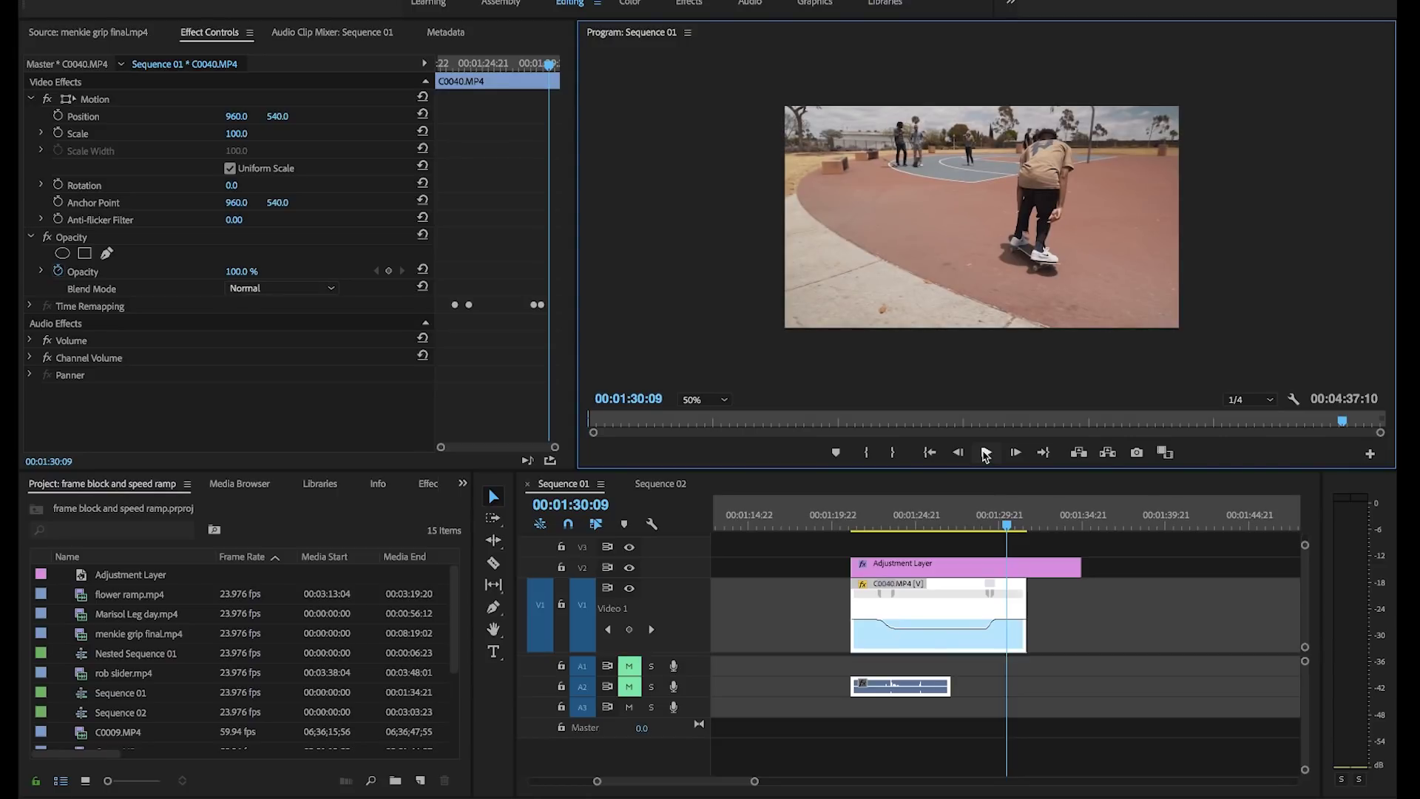